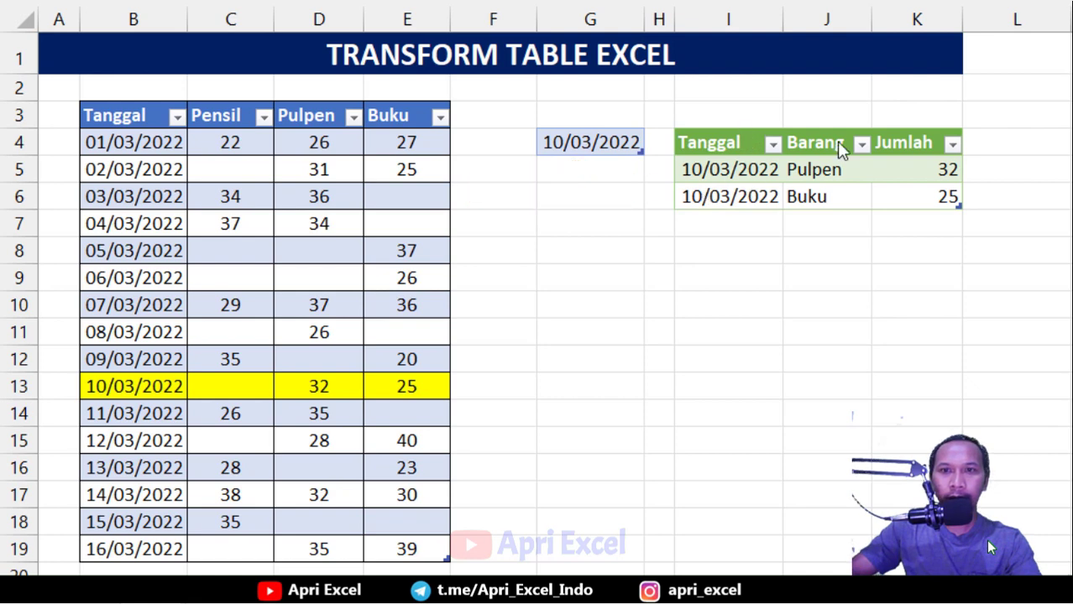
- Try the date selector in G4 with 13/03/2022 and 16/03/2022 to check the filtered result table
left_click(628, 144)
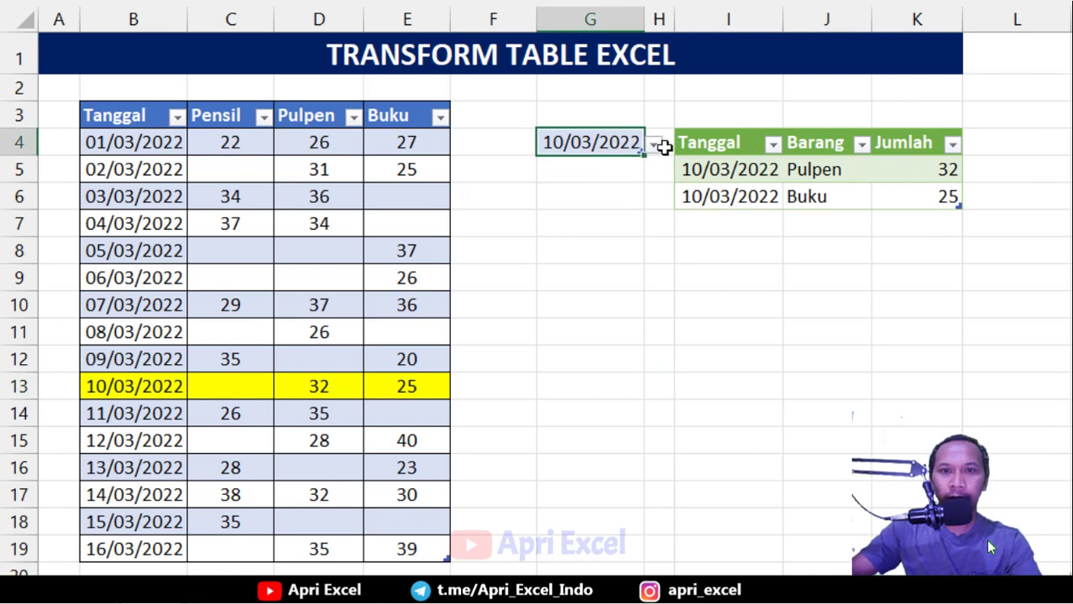
left_click(653, 146)
left_click(554, 238)
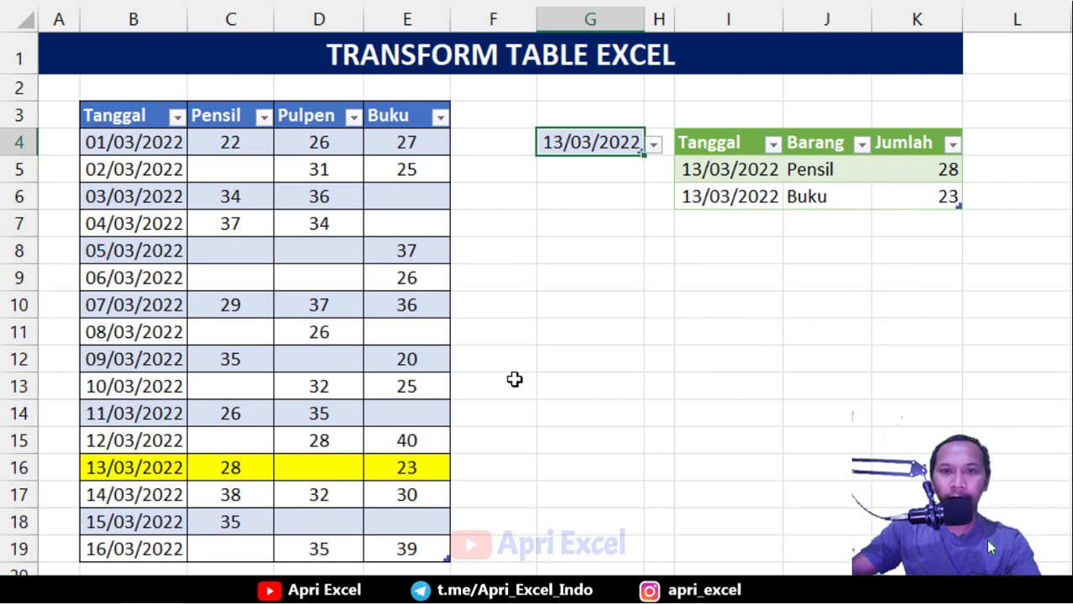
left_click(654, 145)
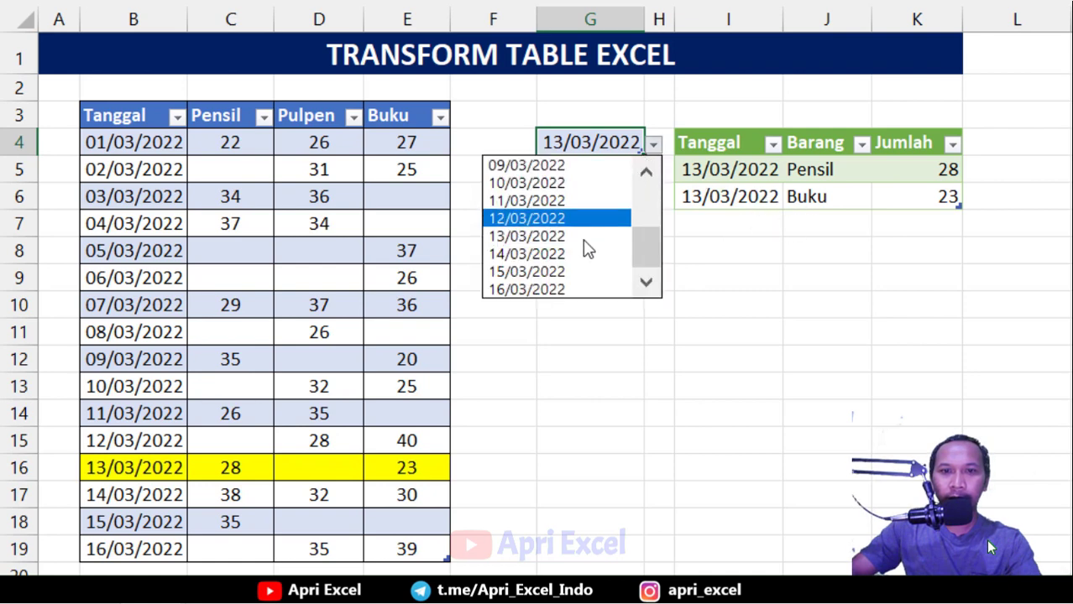
left_click(570, 290)
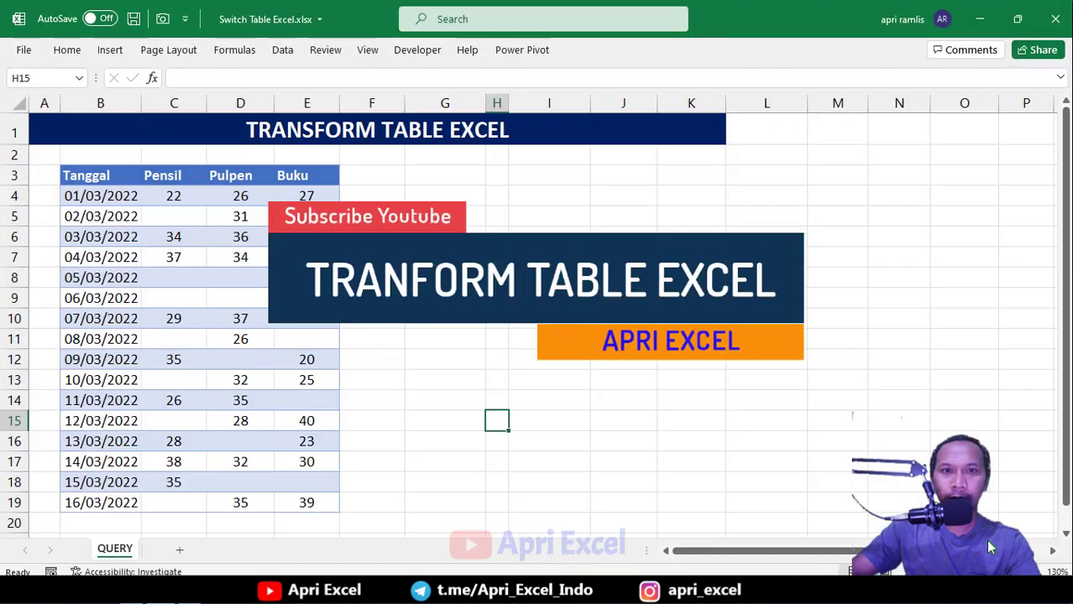
key("Up")
key("Up")
key("Up")
key("Up")
key("Up")
key("Up")
key("Up")
key("Up")
key("Up")
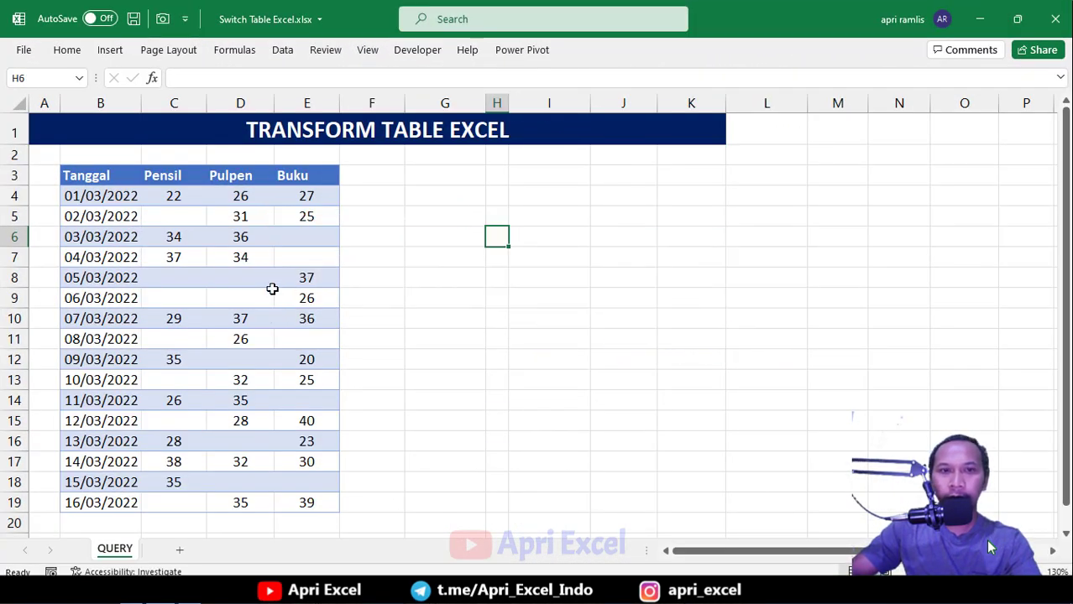
- Convert the sales data range B3:E19 into a table with headers
left_click(188, 220)
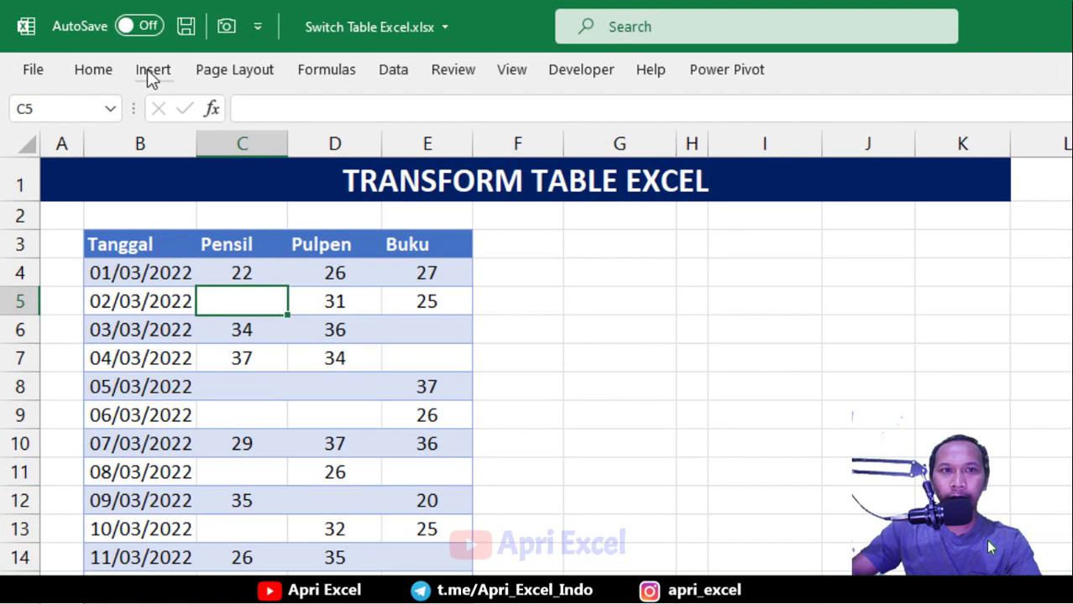
left_click(109, 50)
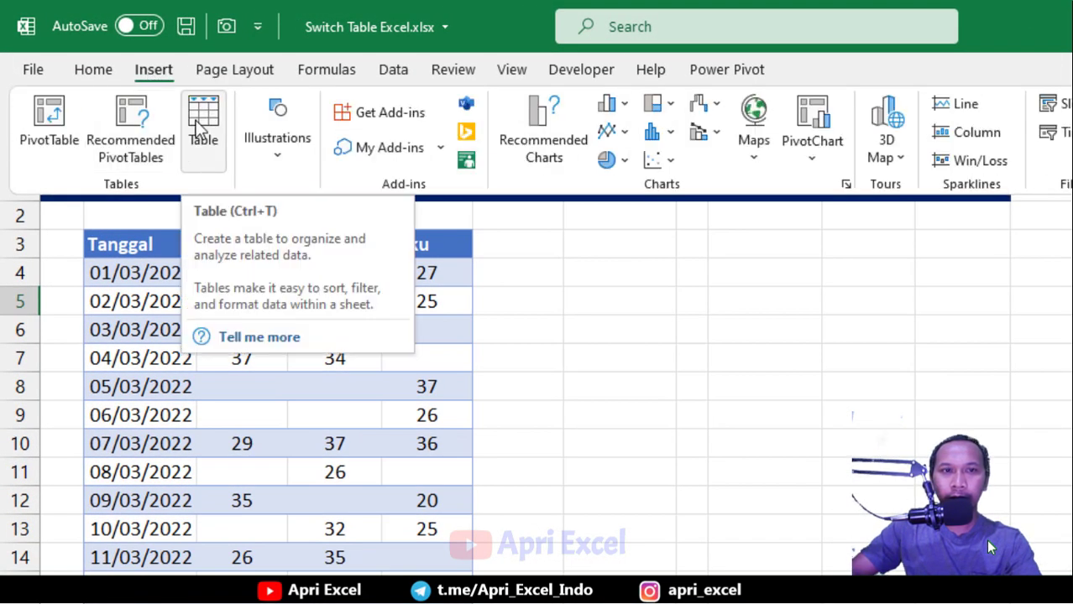
left_click(196, 120)
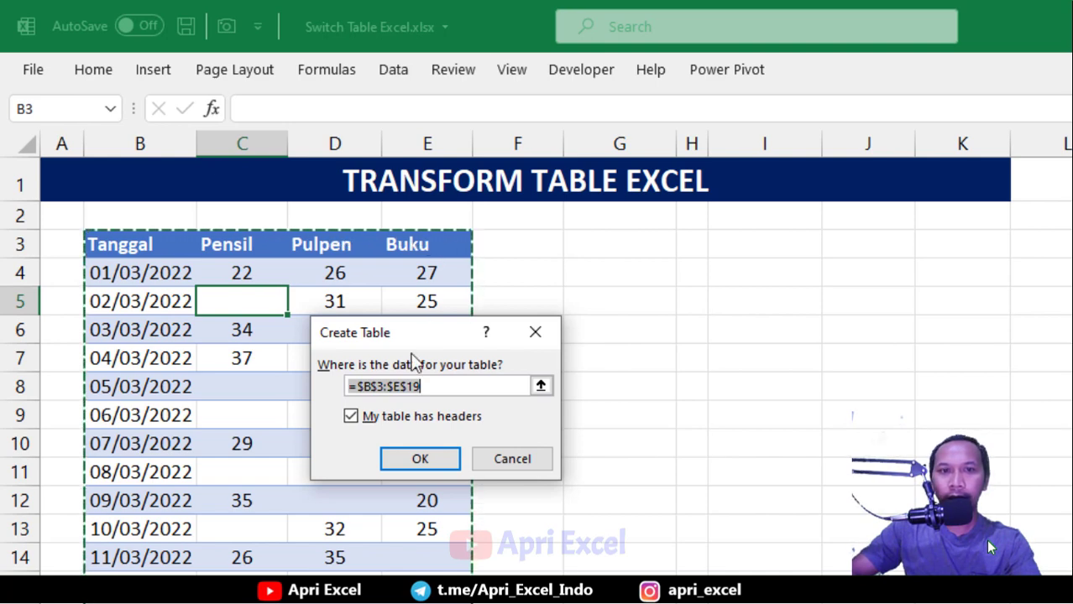
left_click(404, 460)
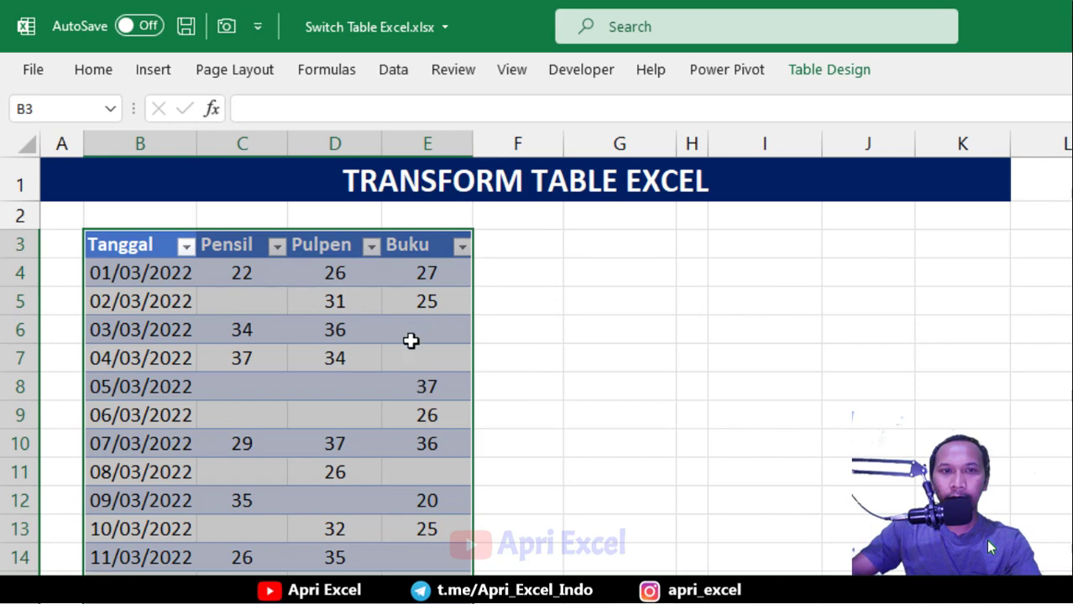
- Load the table into the Power Query Editor and set the Tanggal column's type to Date, replacing the current conversion
left_click(393, 70)
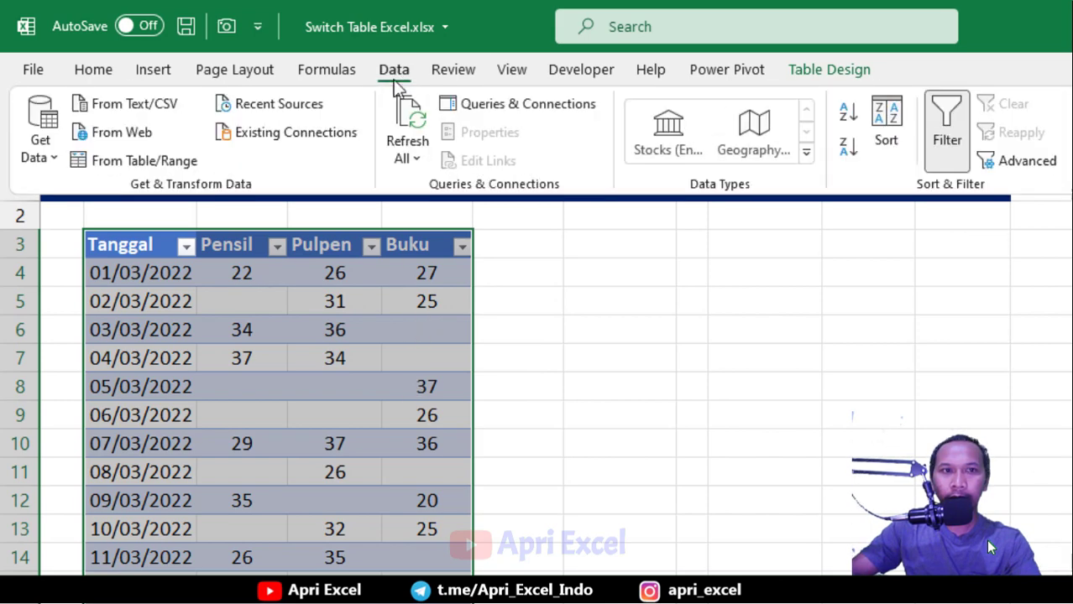
left_click(156, 164)
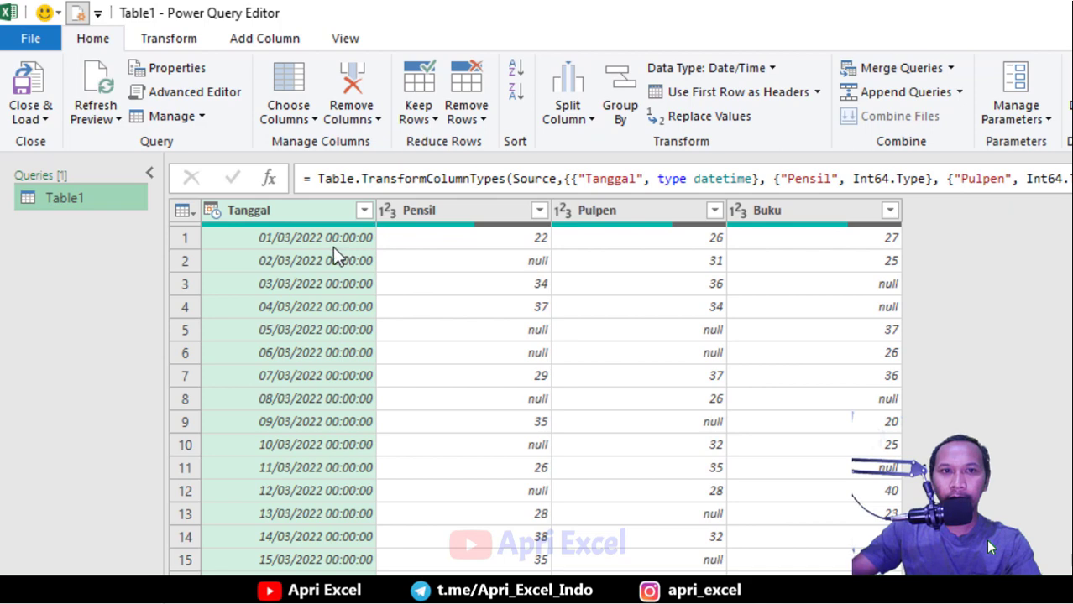
left_click(211, 211)
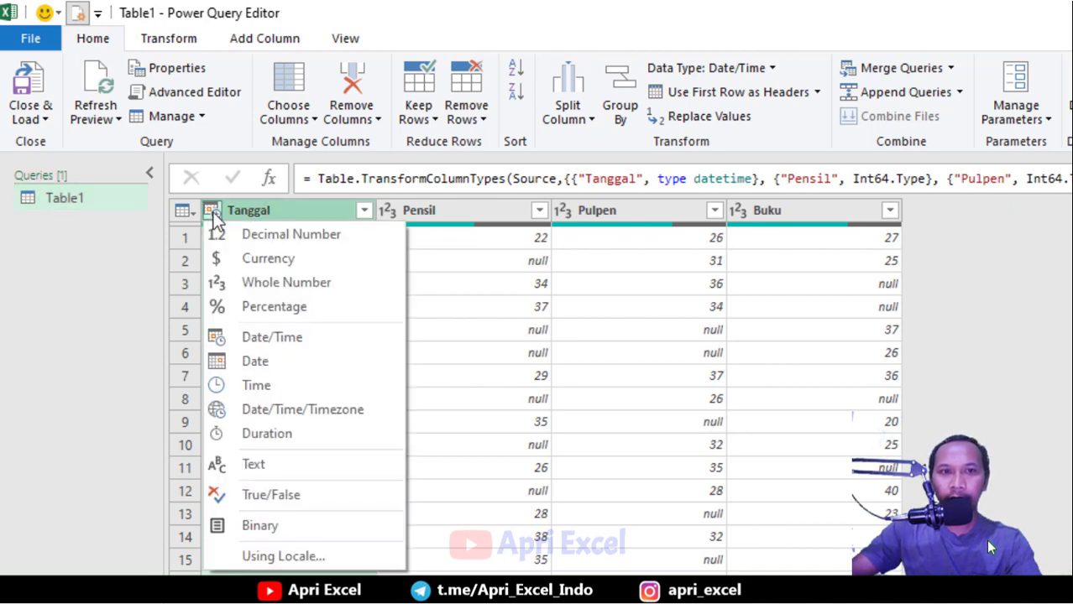
left_click(254, 360)
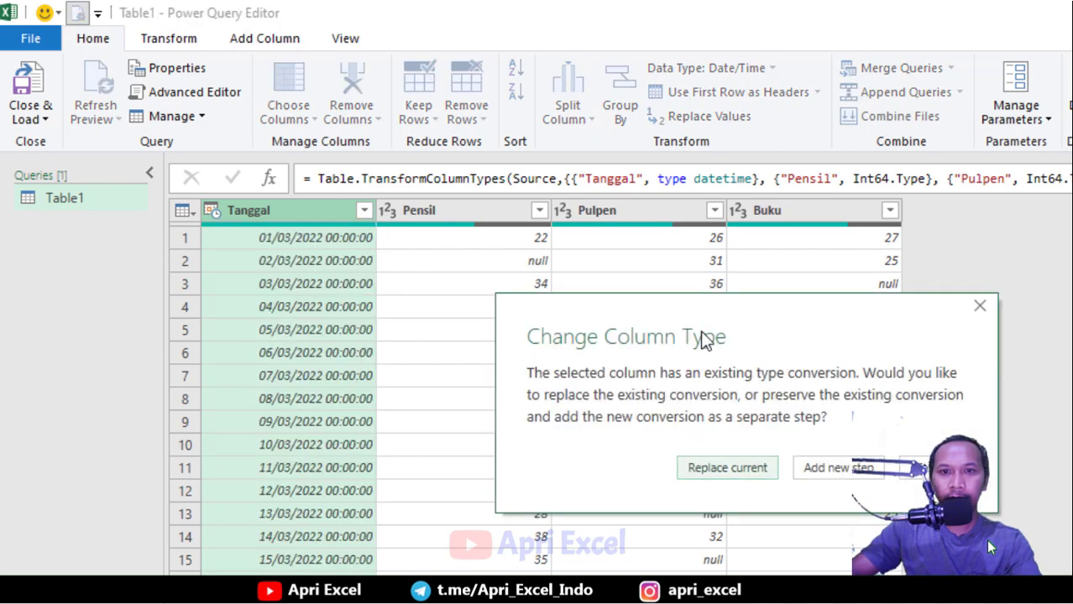
left_click(727, 471)
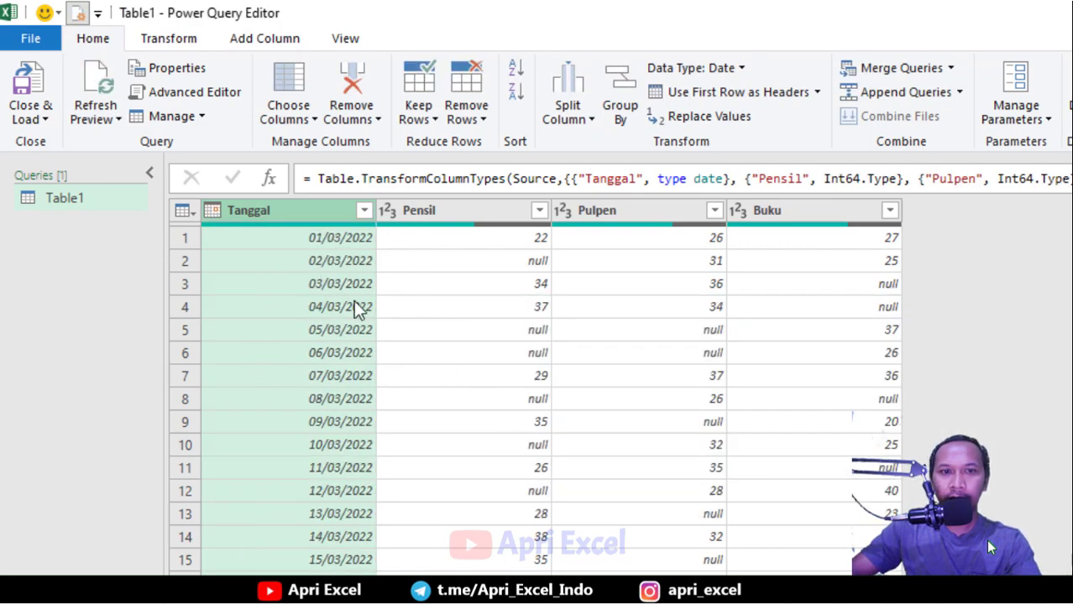
- Unpivot the Pensil, Pulpen and Buku columns
left_click(451, 214)
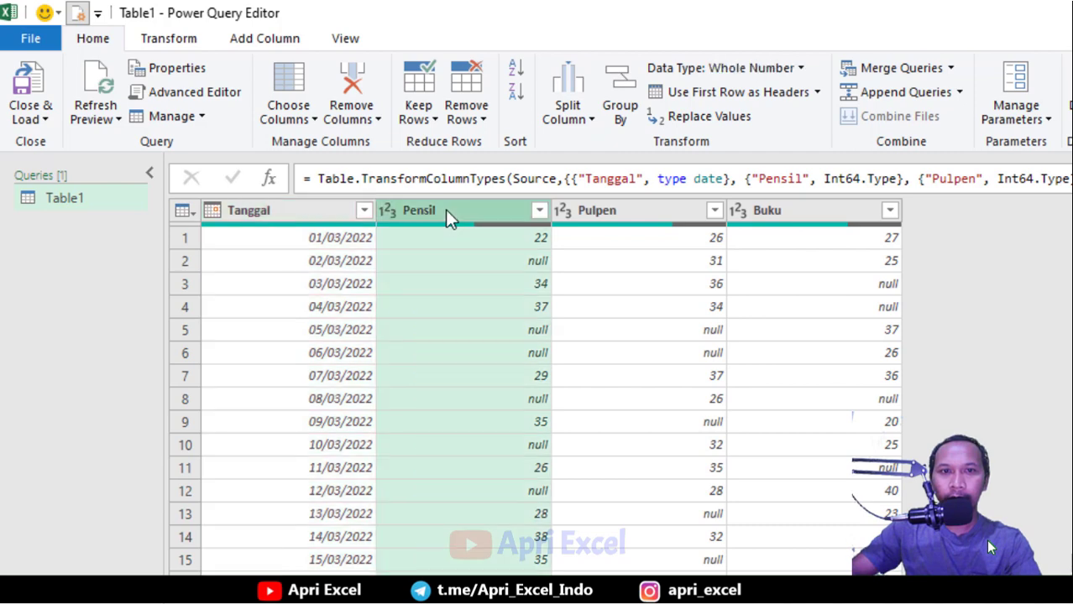
left_click(811, 211, "ctrl+shift")
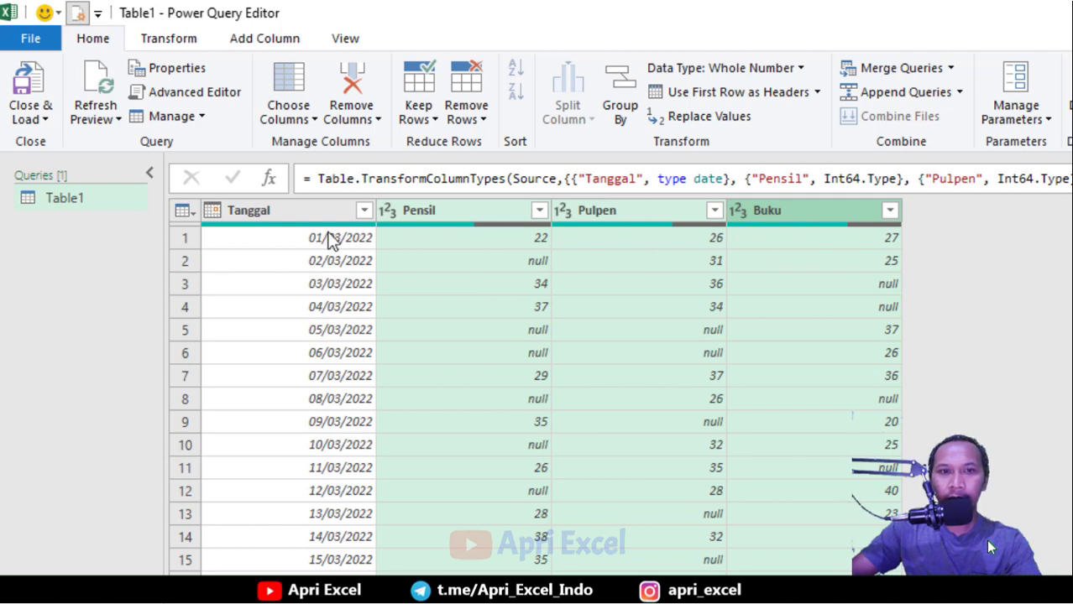
left_click(167, 39)
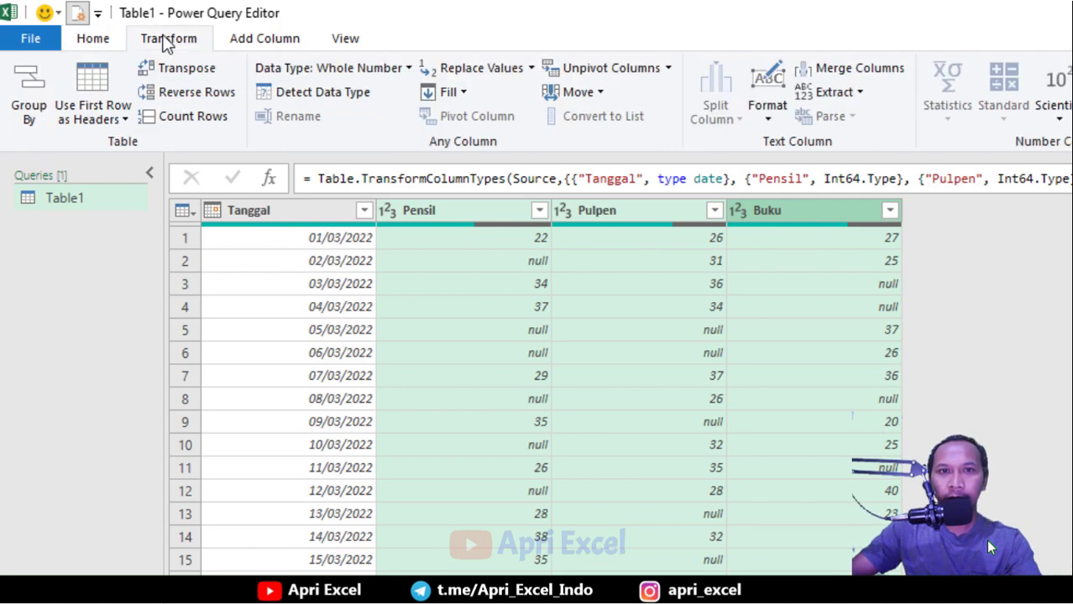
left_click(607, 70)
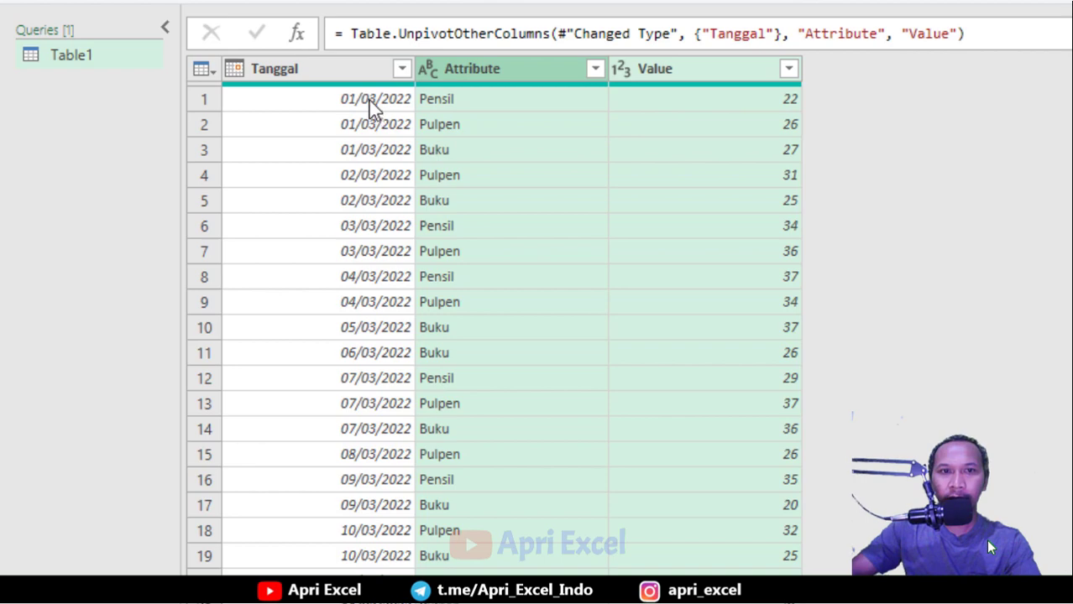
- Examine the date, item and value of the first unpivoted rows
left_click(370, 100)
left_click(471, 99)
left_click(745, 98)
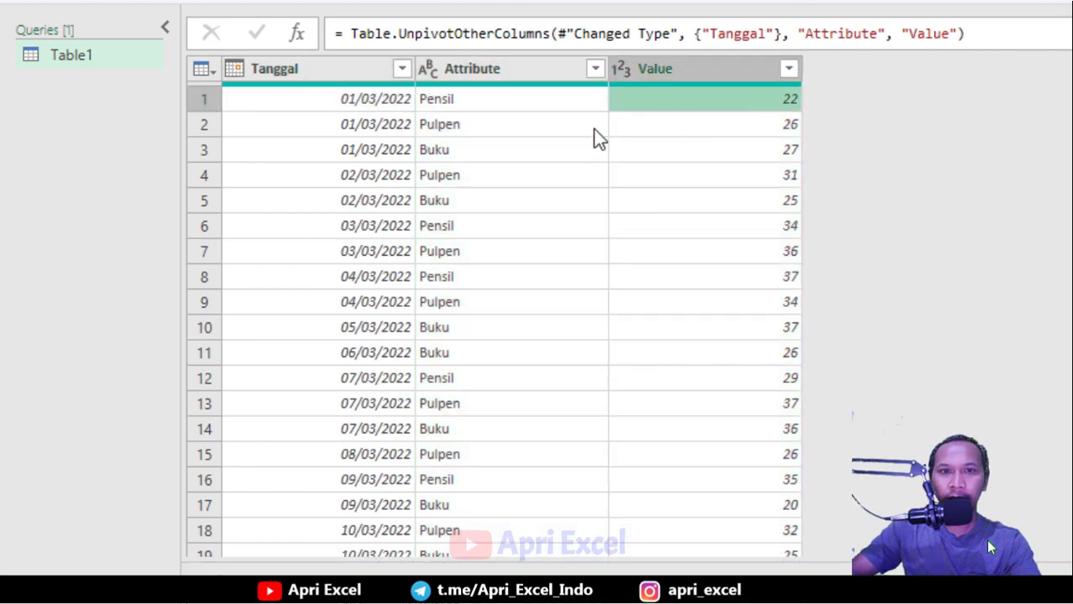
left_click(453, 126)
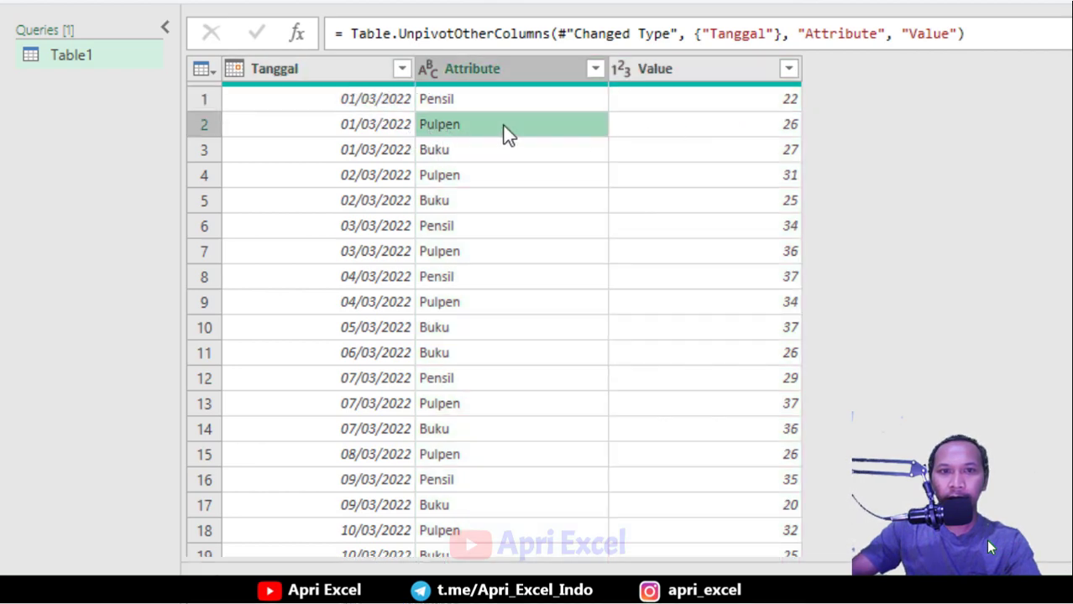
left_click(770, 120)
left_click(481, 173)
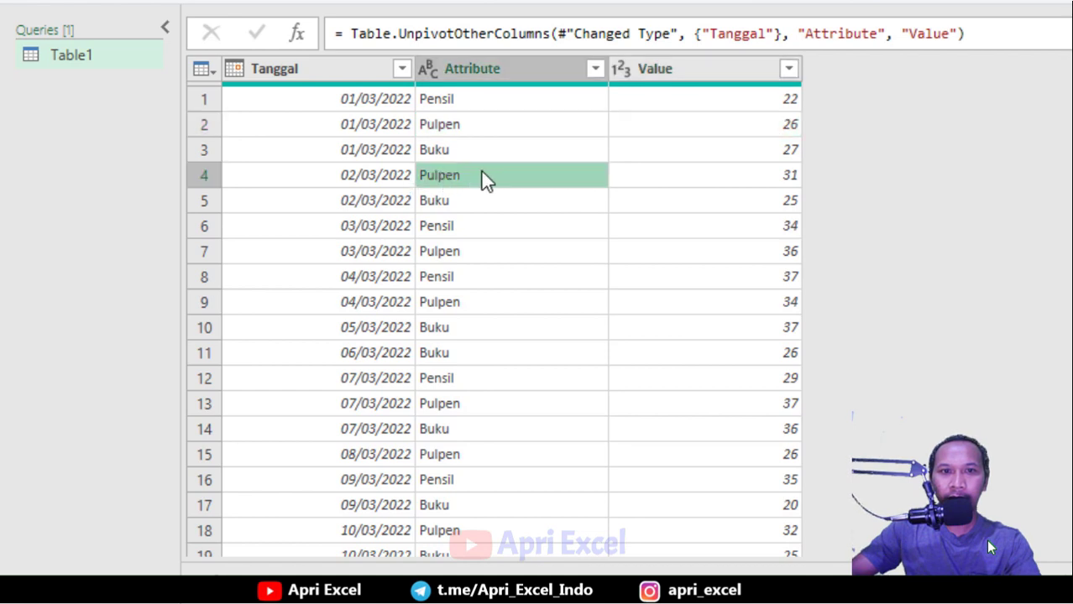
left_click(767, 172)
- Rename the Attribute column as Barang
double_click(452, 66)
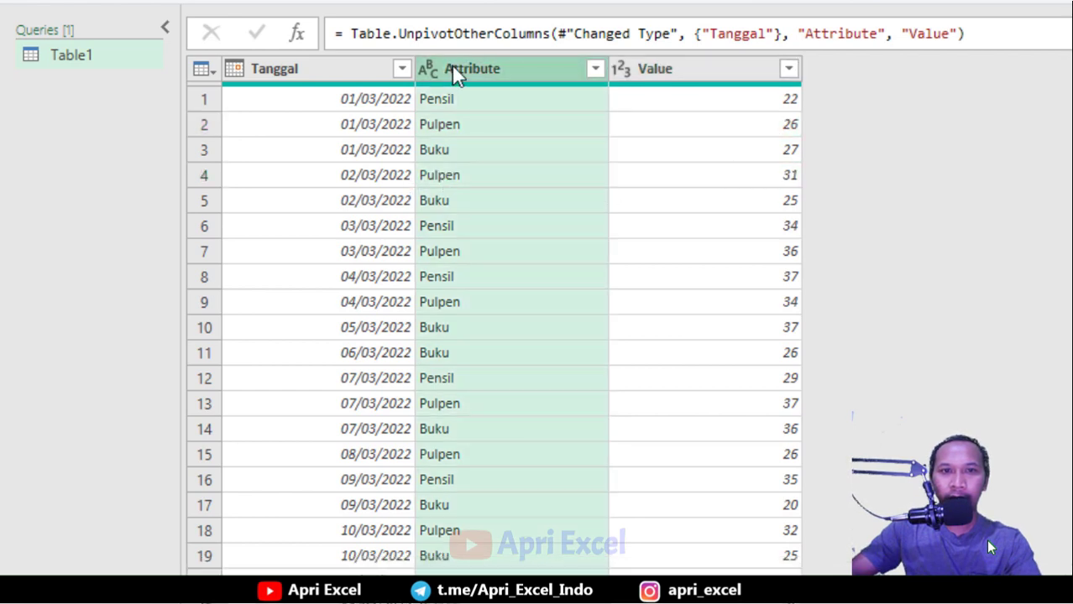
type("bARA")
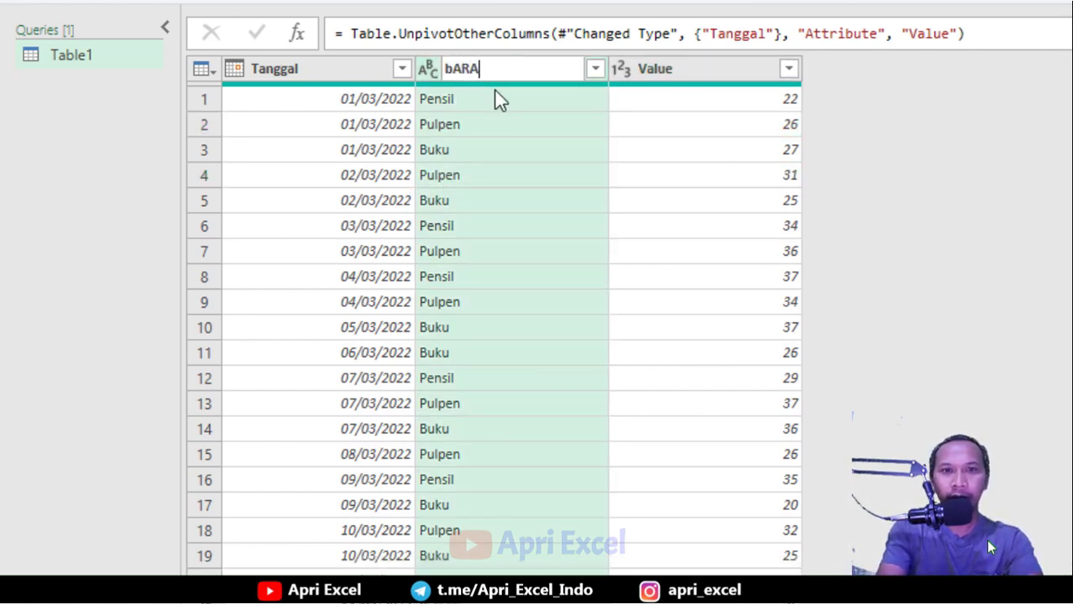
key("BackSpace")
key("BackSpace")
key("BackSpace")
key("BackSpace")
type("Barang")
key("Return")
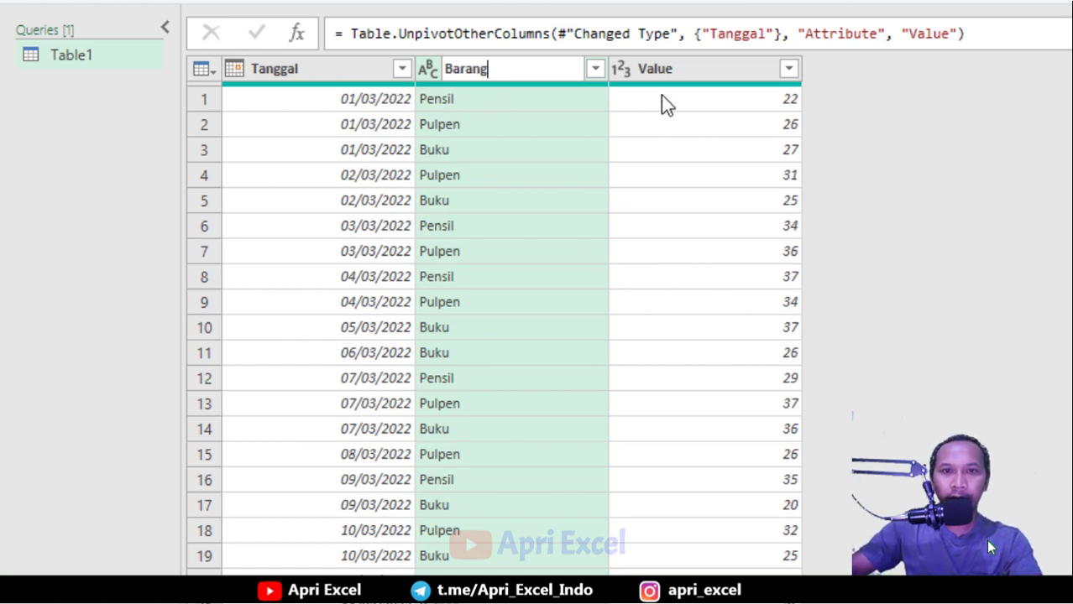
- Rename the Value column as Jumlah Penjualan
double_click(682, 69)
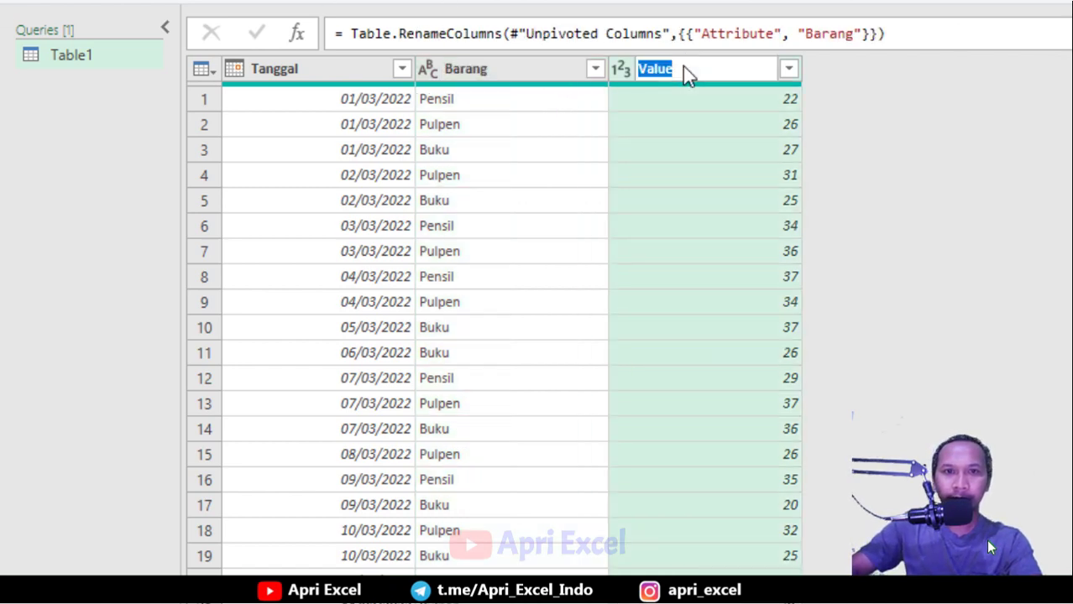
type("Jumlah Penjualan")
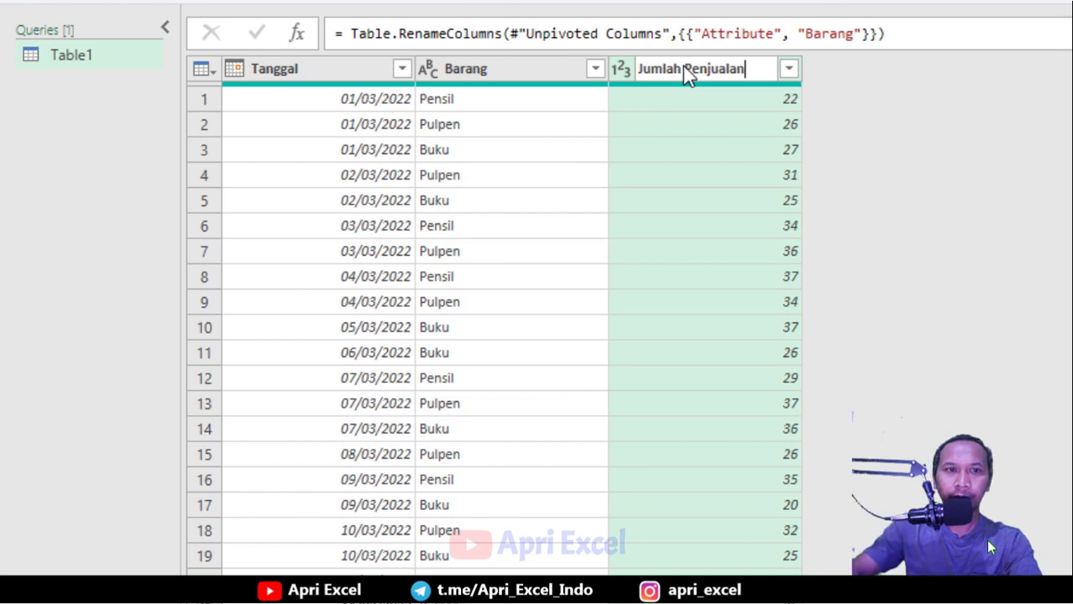
key("Return")
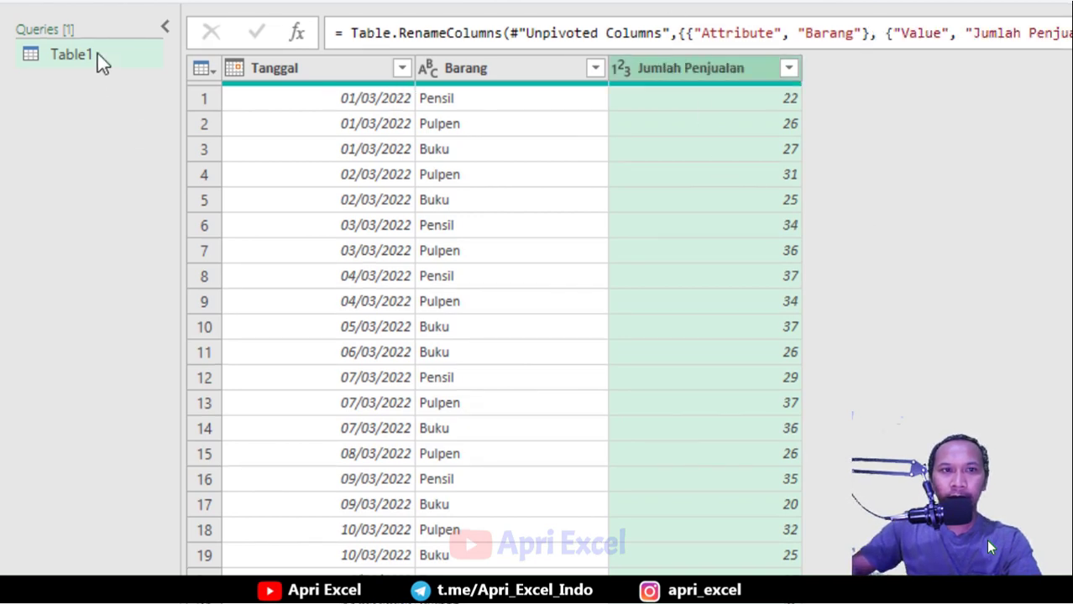
- Filter the Tanggal column to show only 03/03/2022
left_click(403, 69)
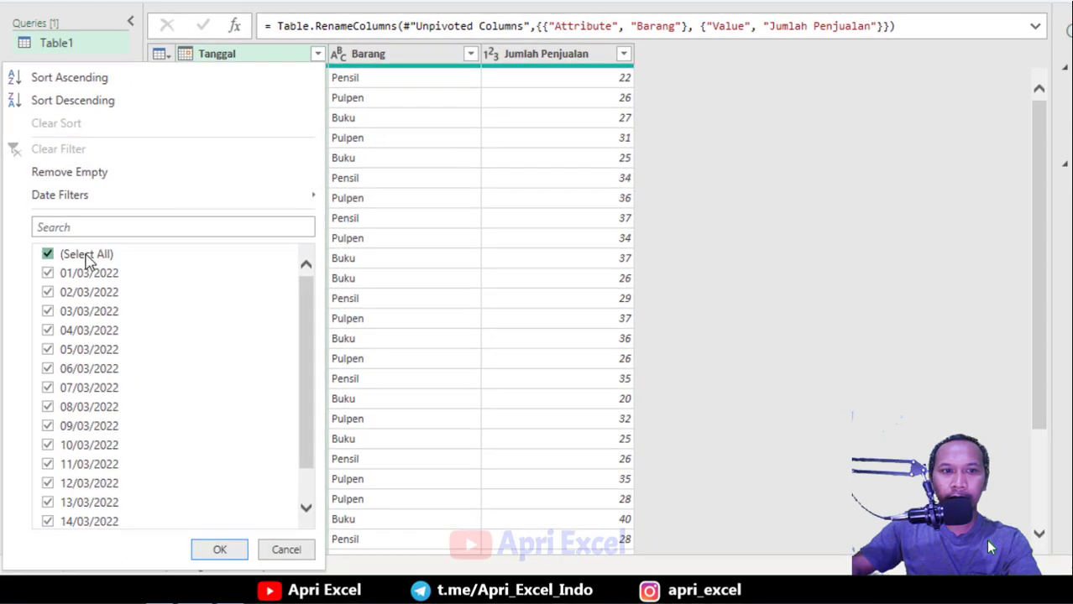
left_click(86, 255)
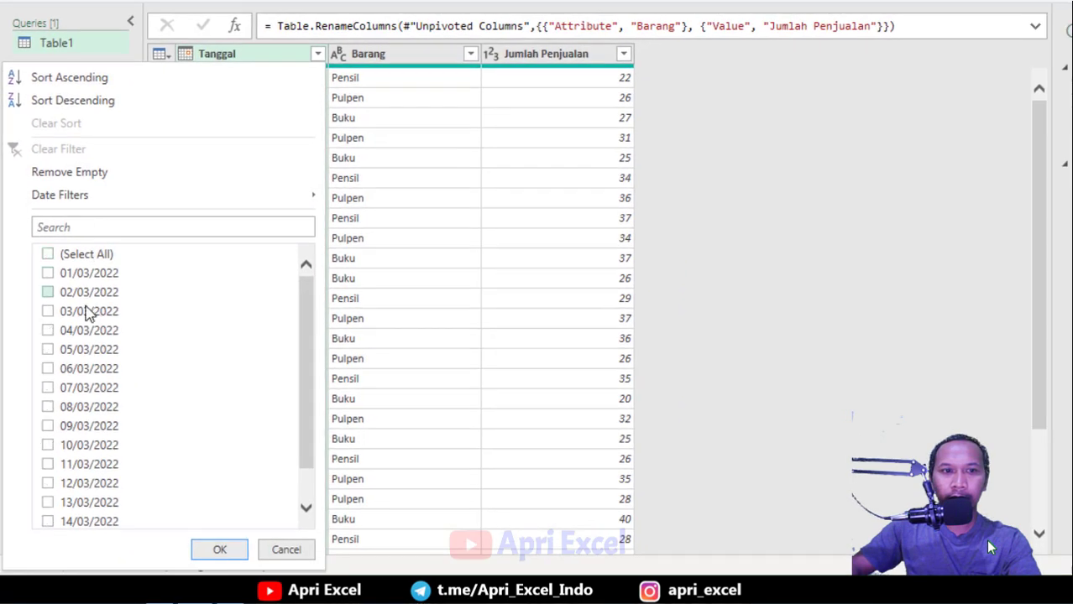
left_click(80, 311)
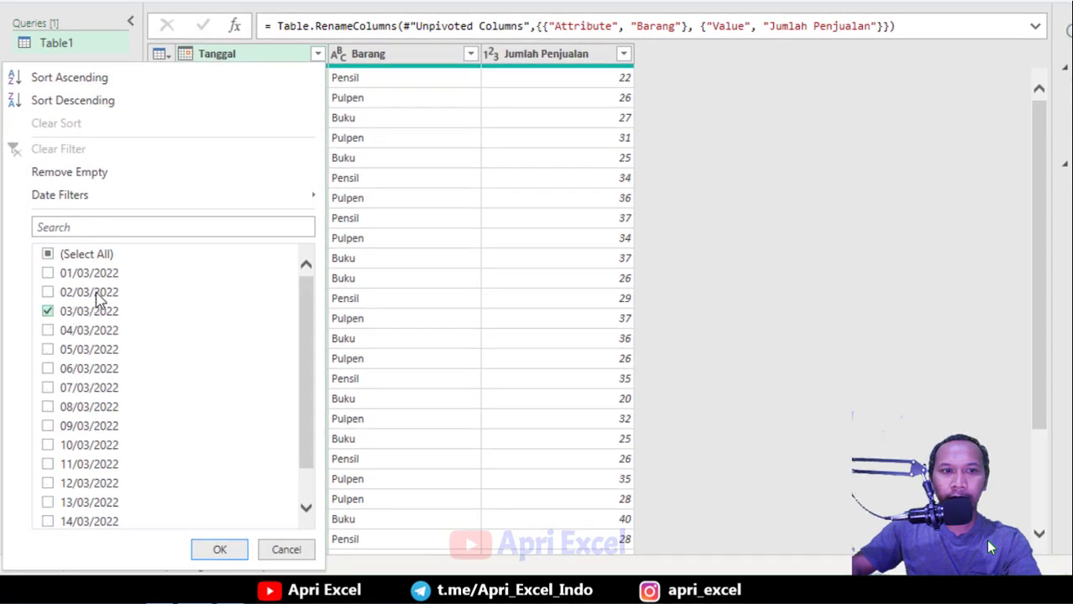
left_click(220, 550)
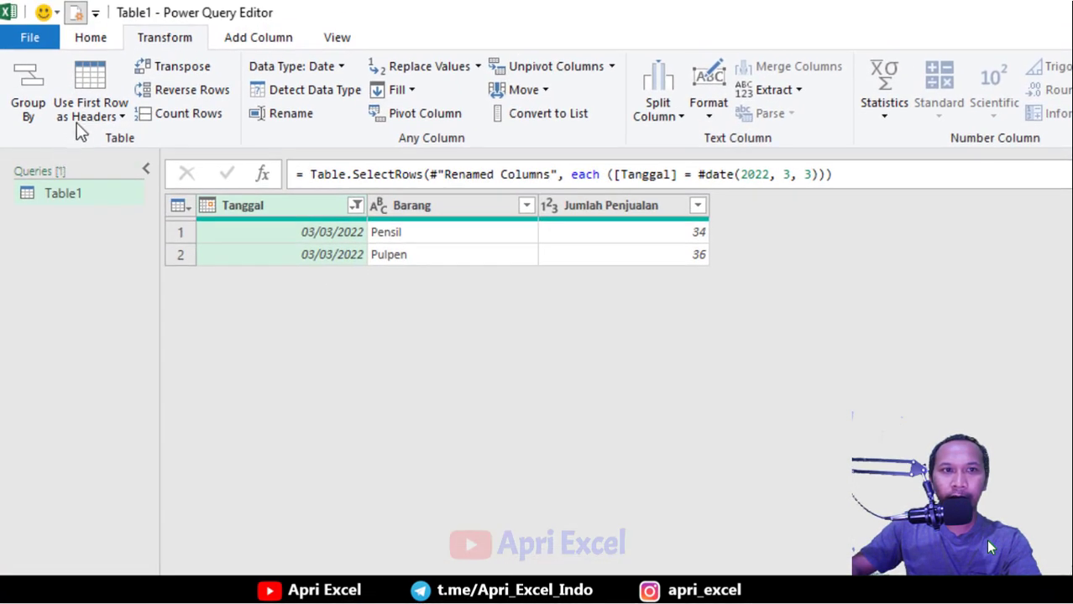
- Load the filtered query as a table into the existing QUERY worksheet, starting at cell I3, and dismiss the queries list
left_click(94, 39)
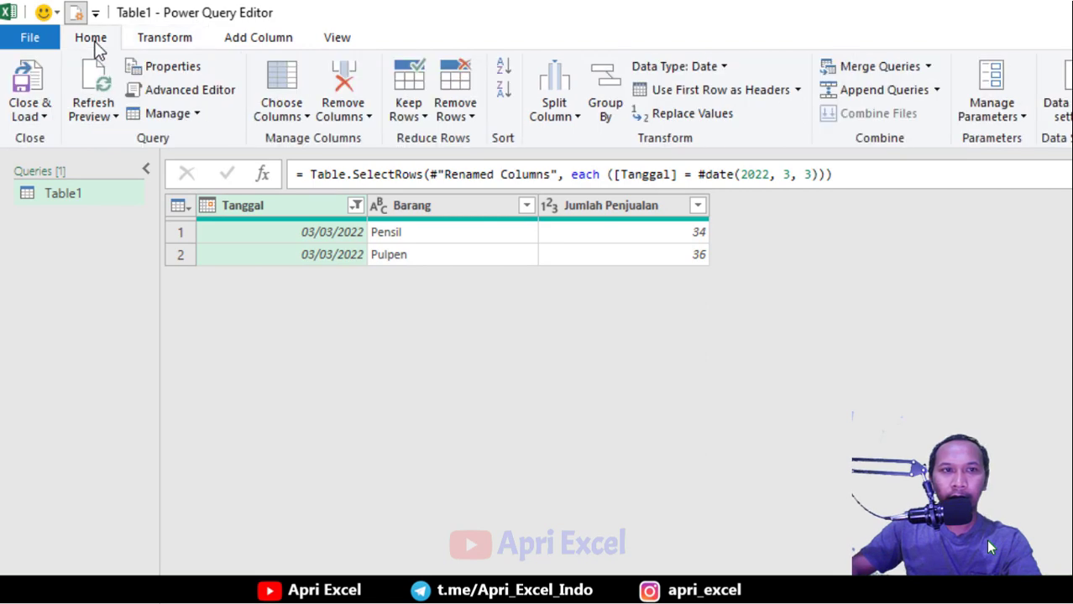
left_click(42, 117)
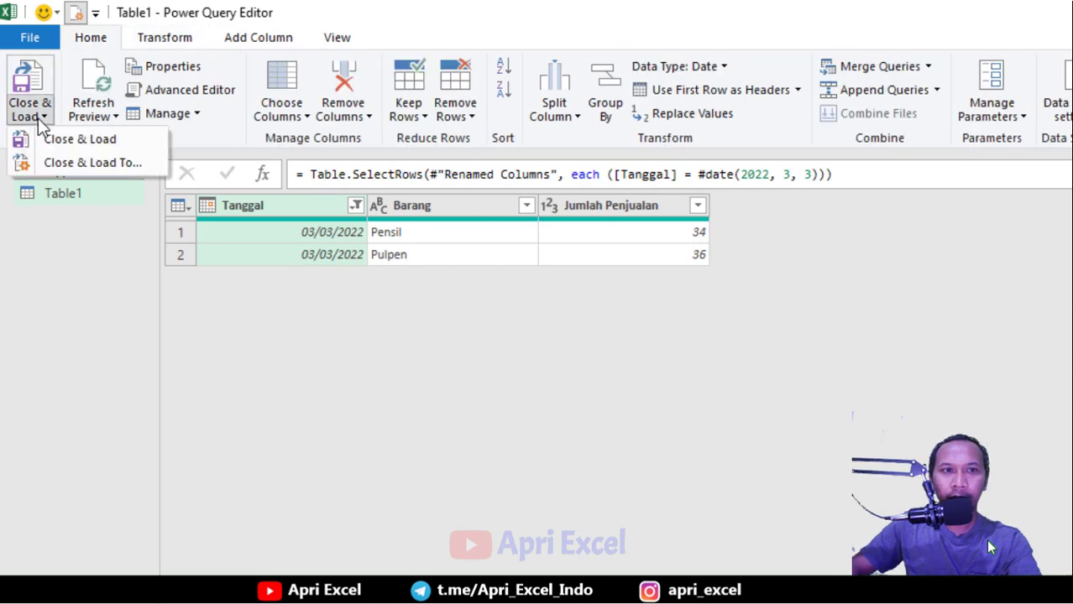
left_click(82, 166)
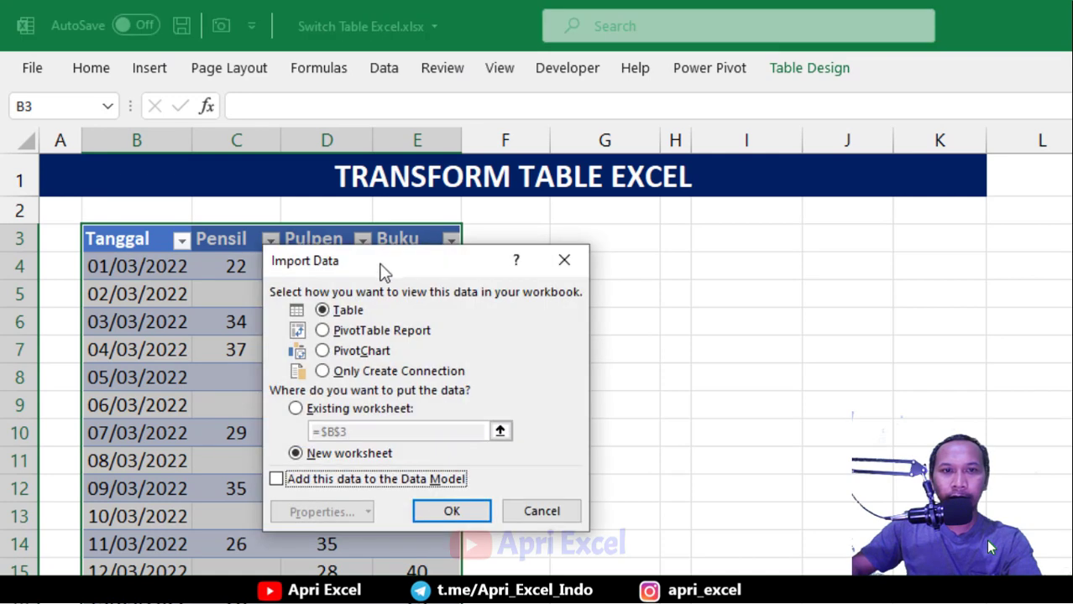
left_click_drag(398, 248, 381, 251)
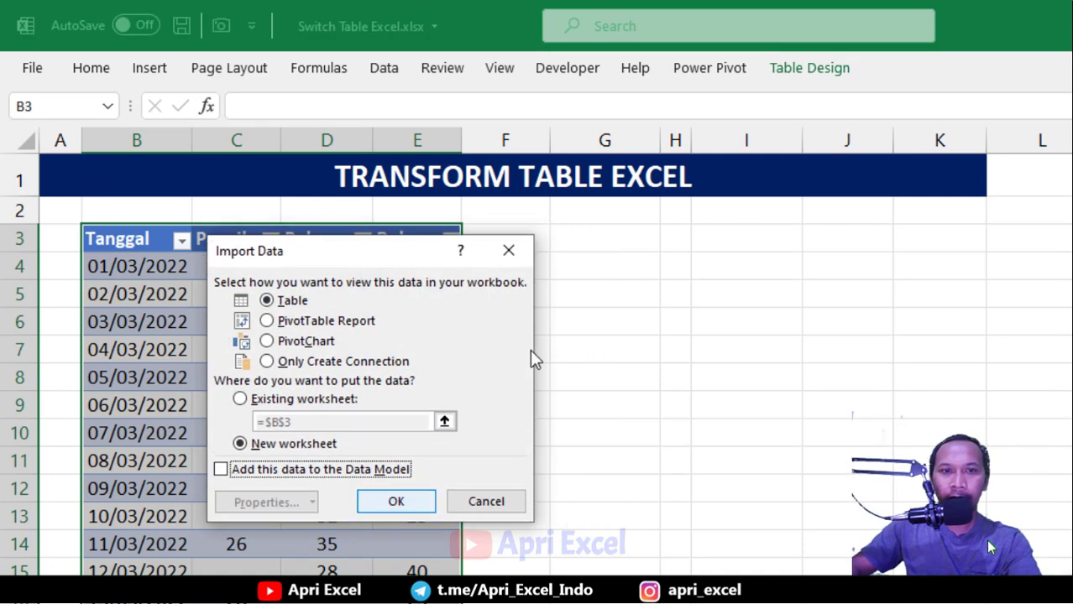
left_click(269, 400)
left_click(256, 419)
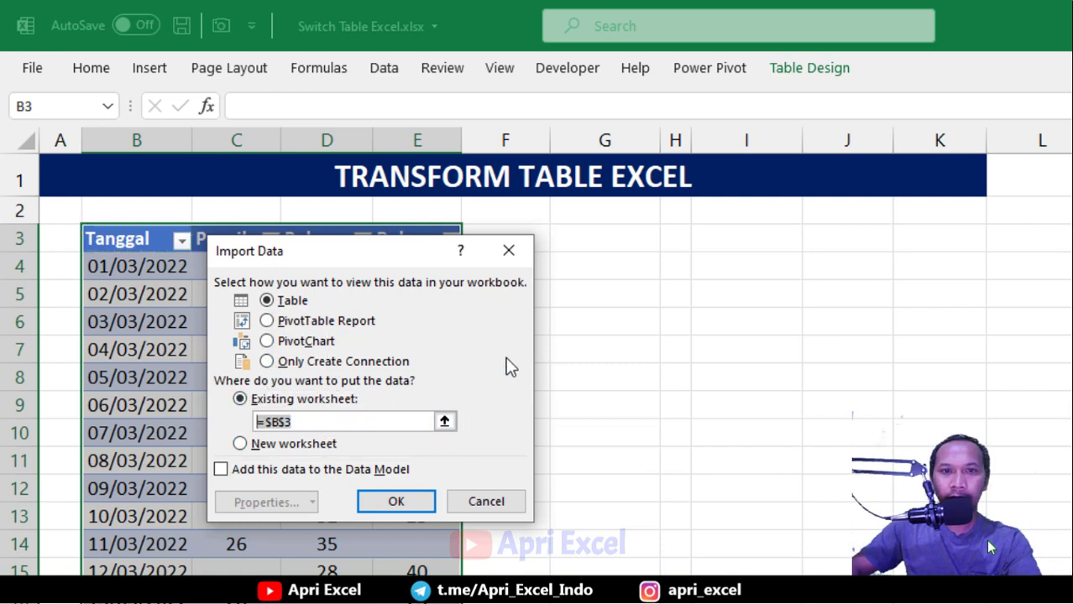
left_click(785, 237)
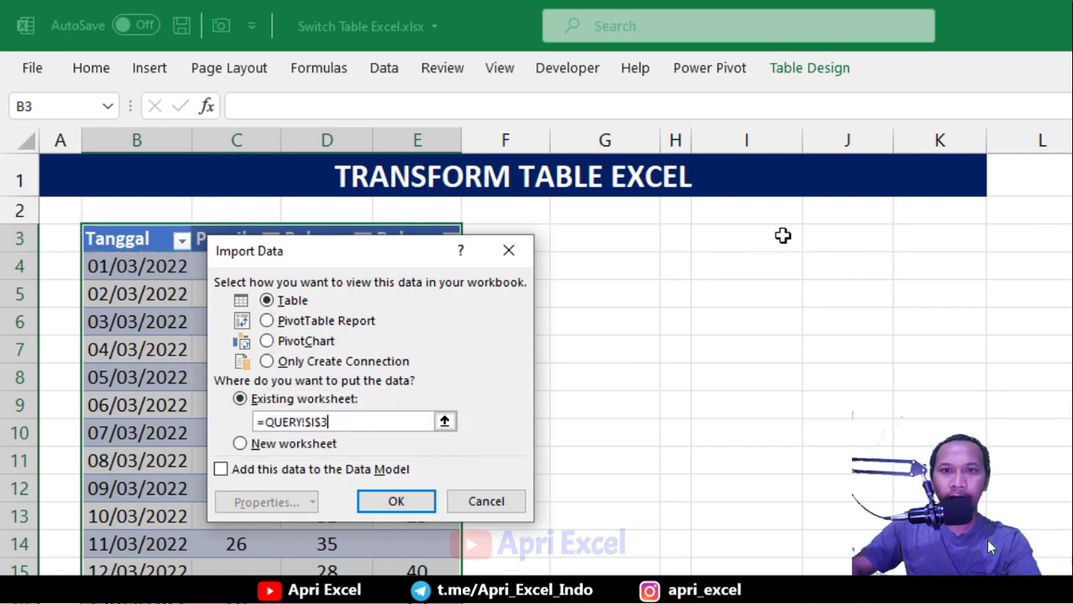
left_click(396, 501)
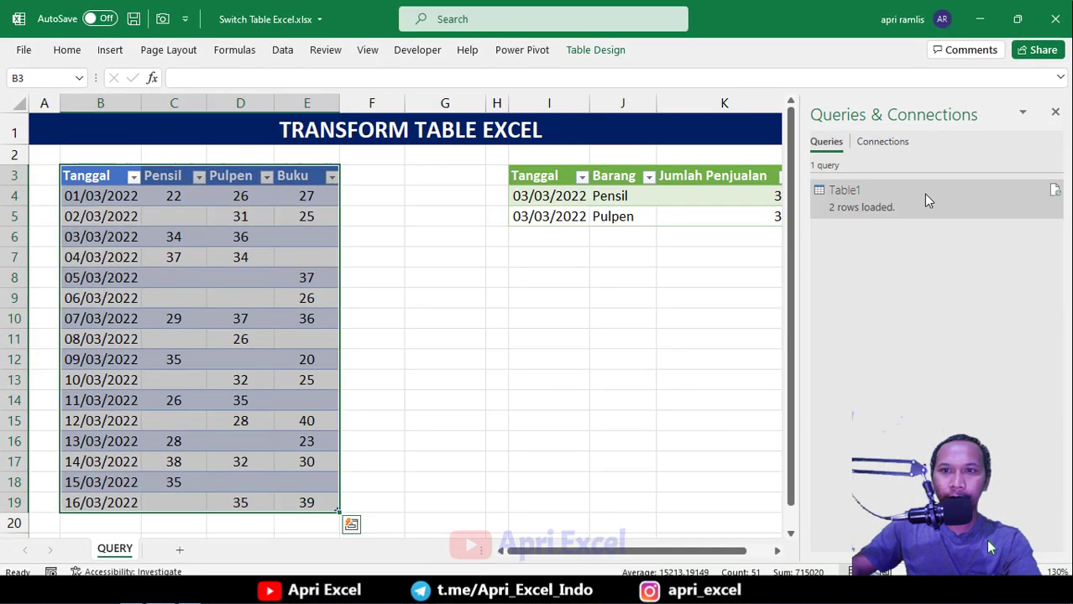
left_click(1056, 117)
- Narrow column F between the two tables and examine the Tanggal, Barang and Jumlah Penjualan data in the loaded table
left_click(639, 248)
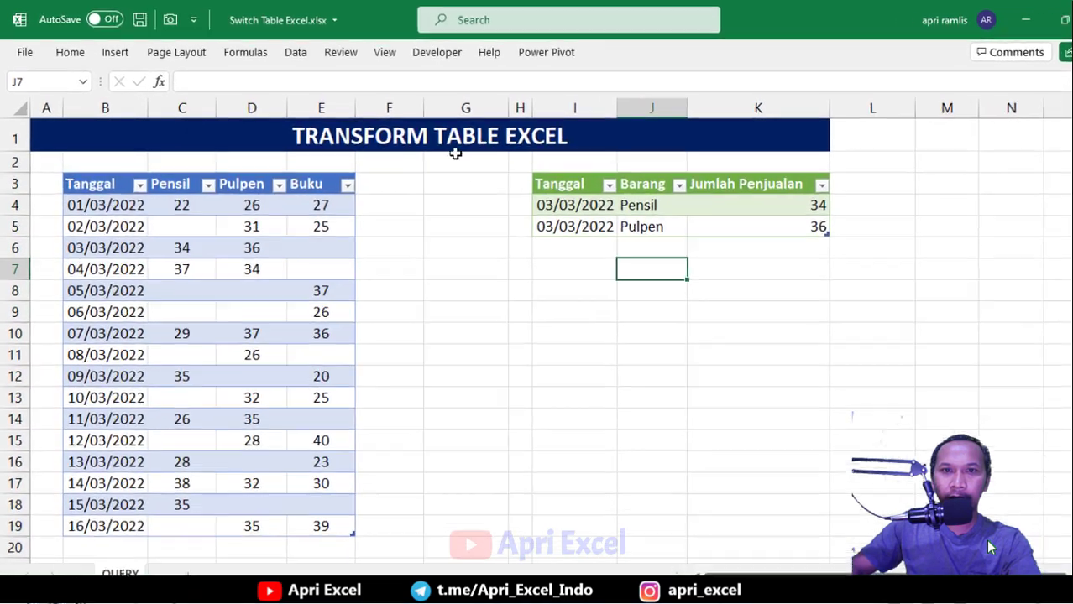
left_click_drag(404, 105, 378, 104)
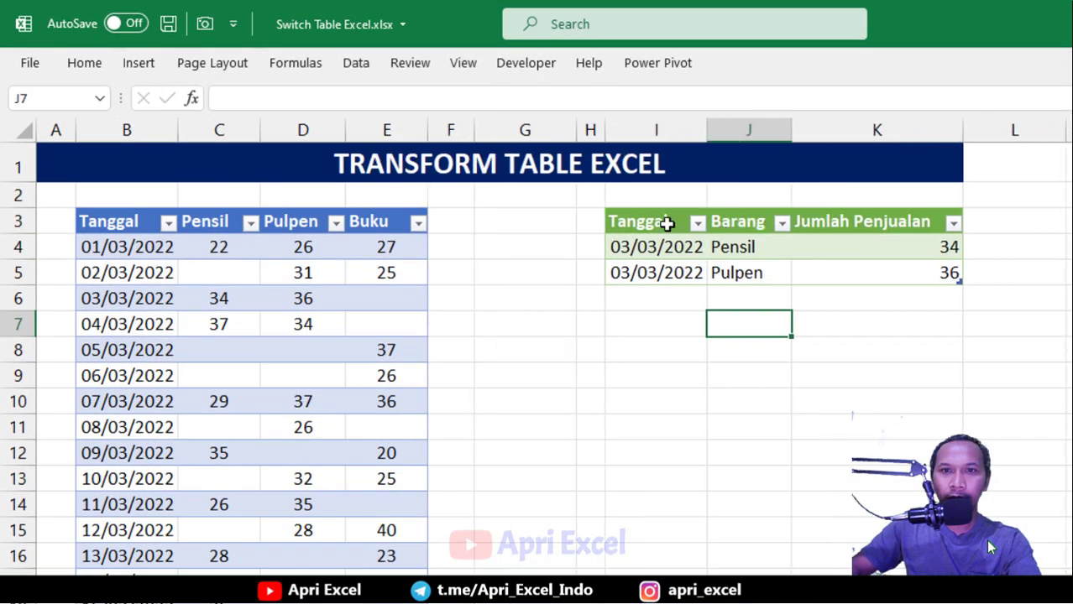
left_click_drag(666, 220, 919, 275)
left_click(835, 292)
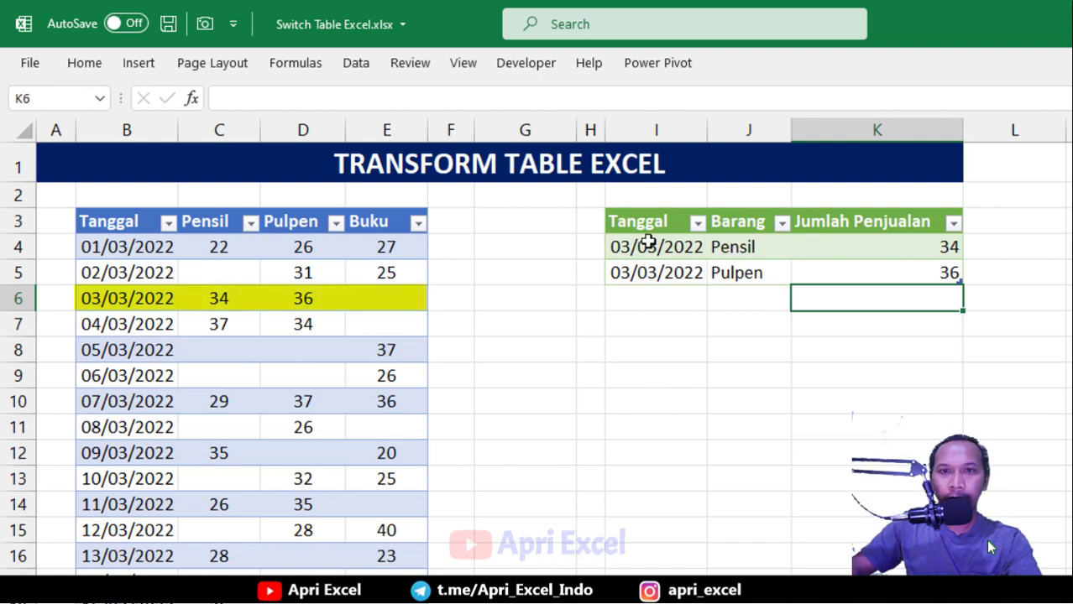
- Add a List data validation to cell G5, using the Tanggal dates in B4:B19 as the source
left_click(517, 270)
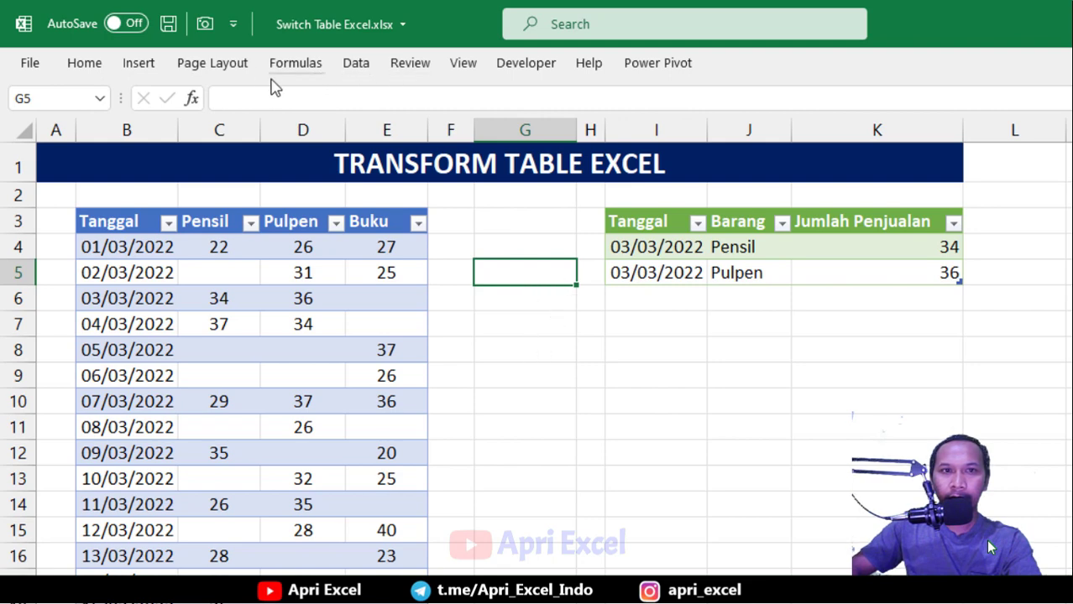
left_click(356, 67)
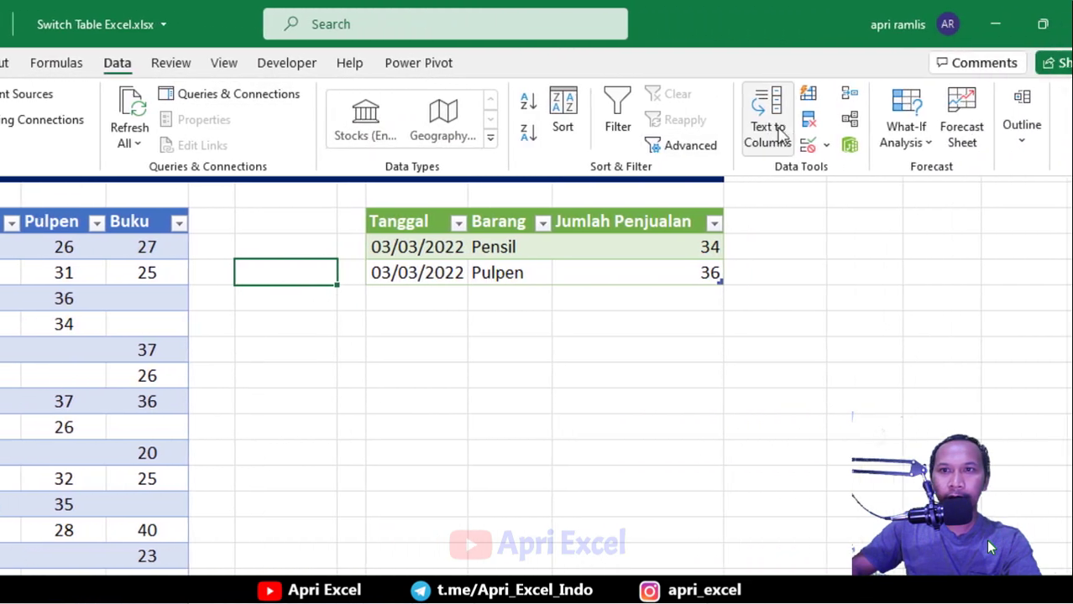
left_click(1065, 145)
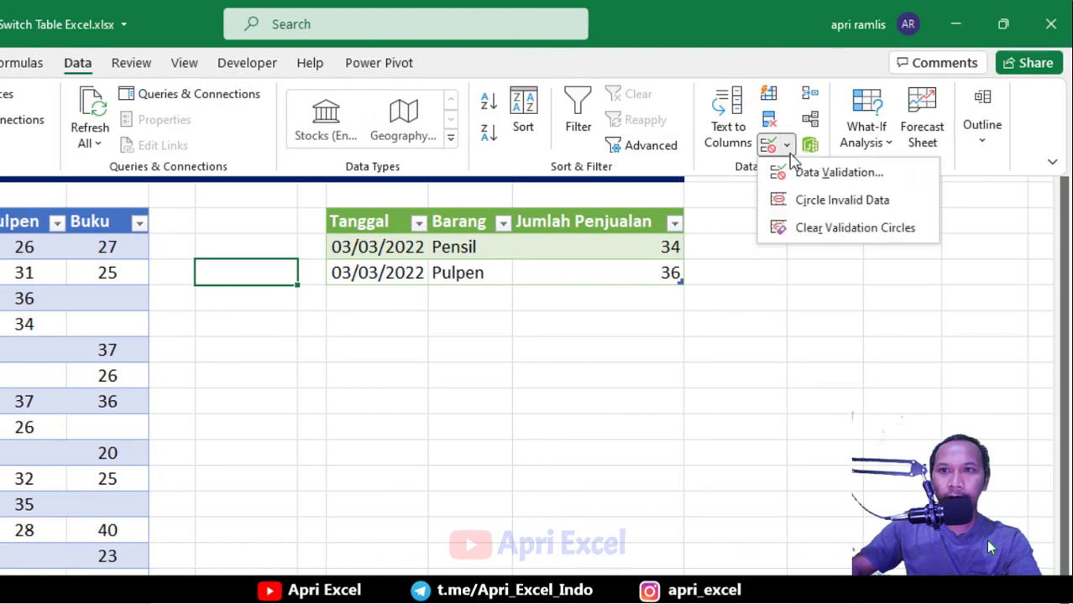
left_click(811, 176)
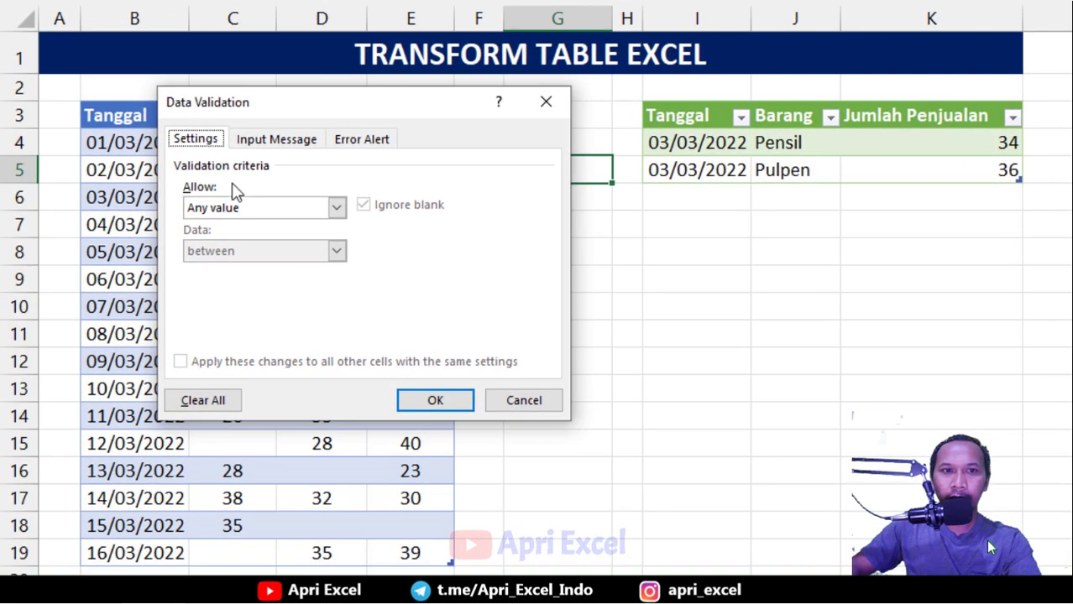
left_click(281, 210)
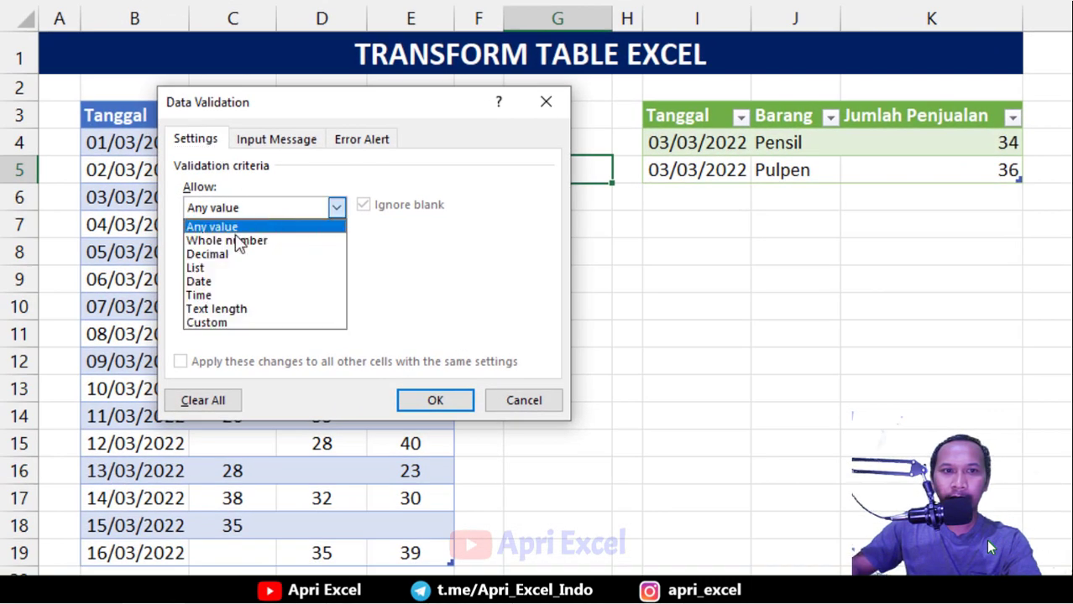
left_click(244, 270)
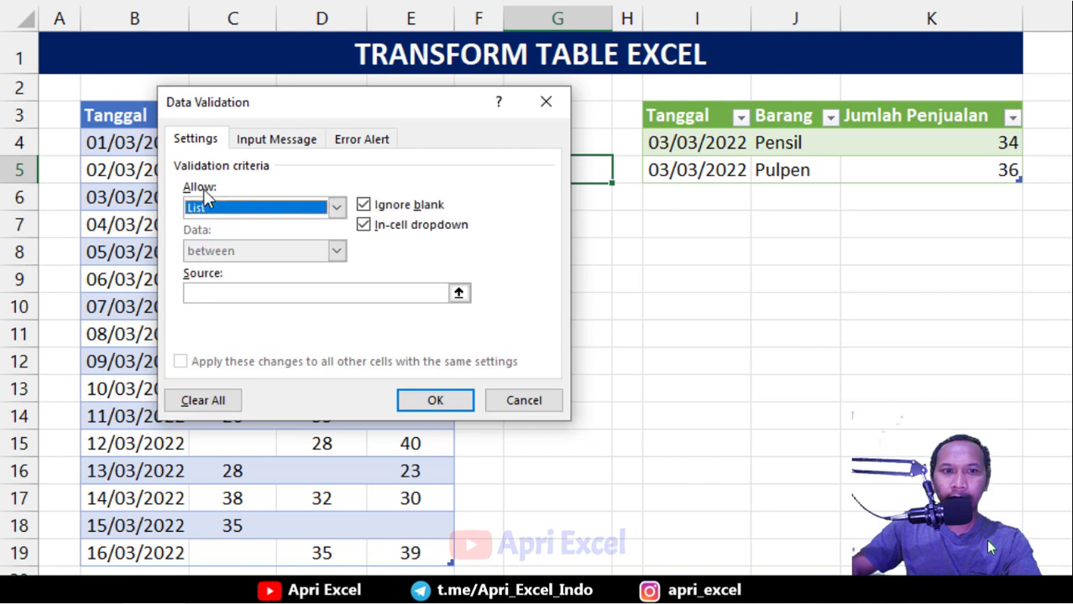
left_click(234, 292)
left_click_drag(348, 109, 495, 91)
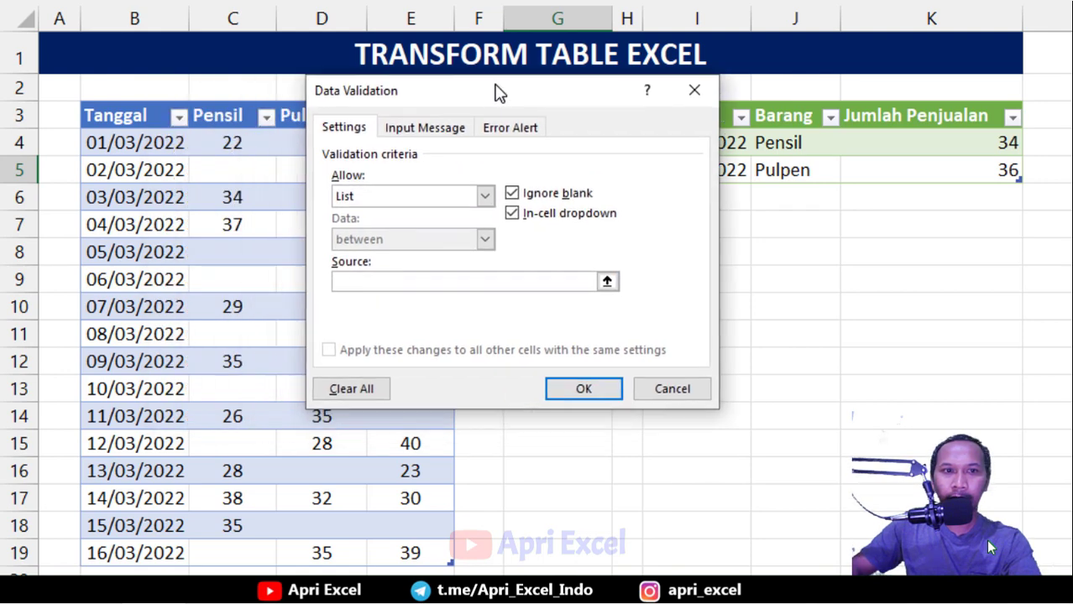
left_click_drag(133, 142, 144, 552)
left_click(584, 389)
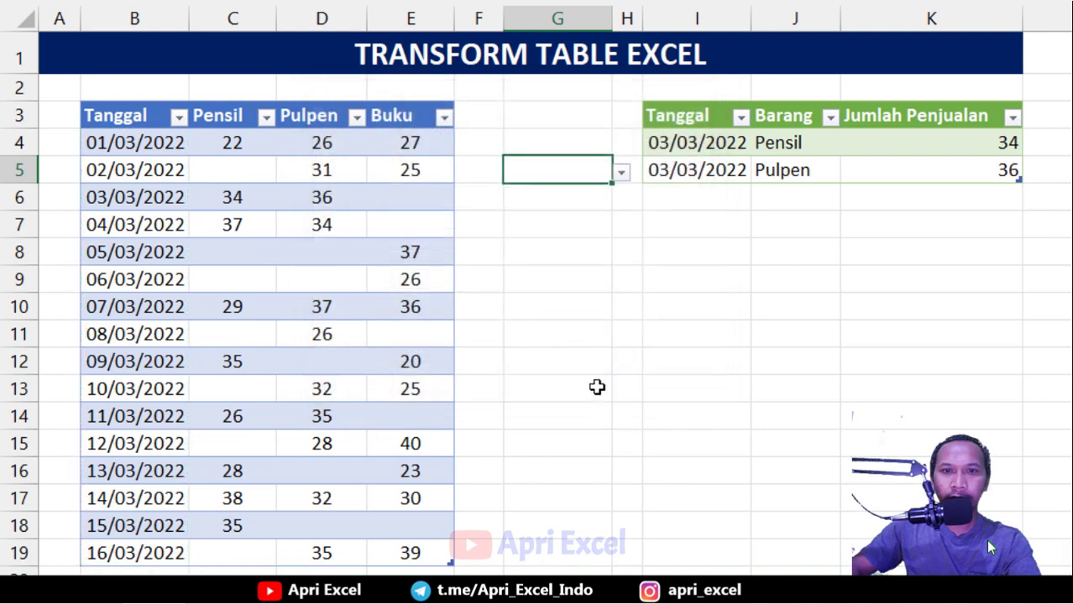
- Test the date list in cell G5 by choosing 02/03/2022, 07/03/2022 and 13/03/2022
left_click(622, 173)
left_click(584, 212)
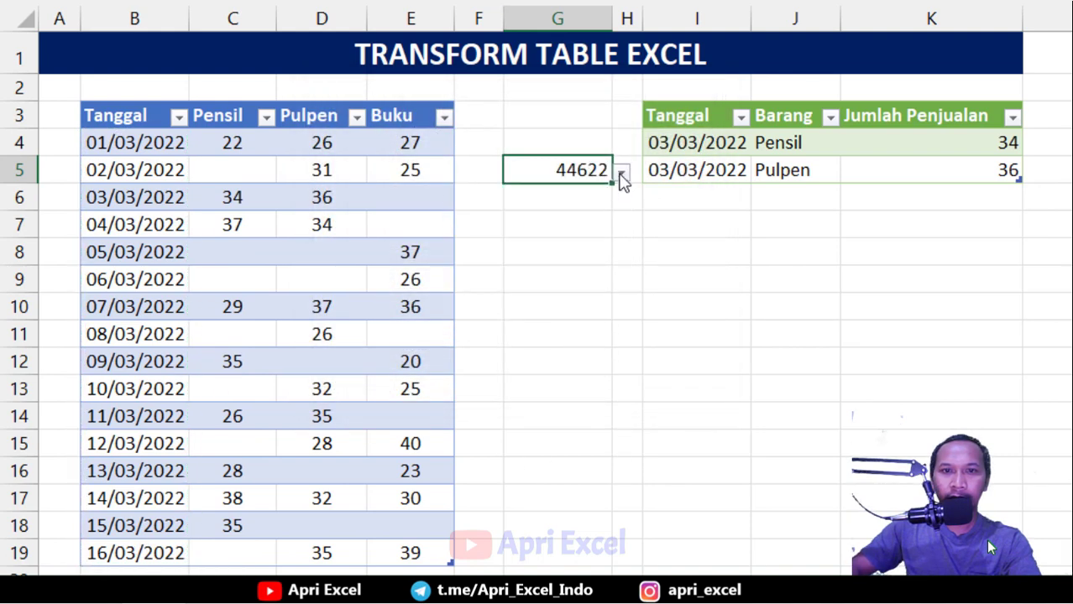
left_click(621, 172)
left_click(560, 297)
left_click(622, 174)
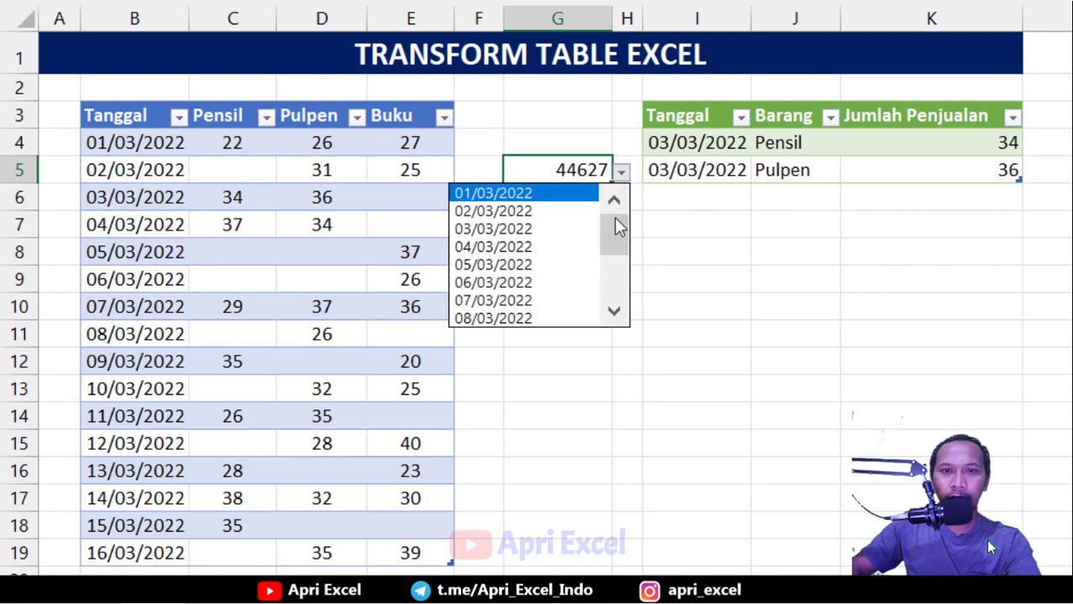
left_click_drag(612, 221, 611, 277)
left_click(564, 266)
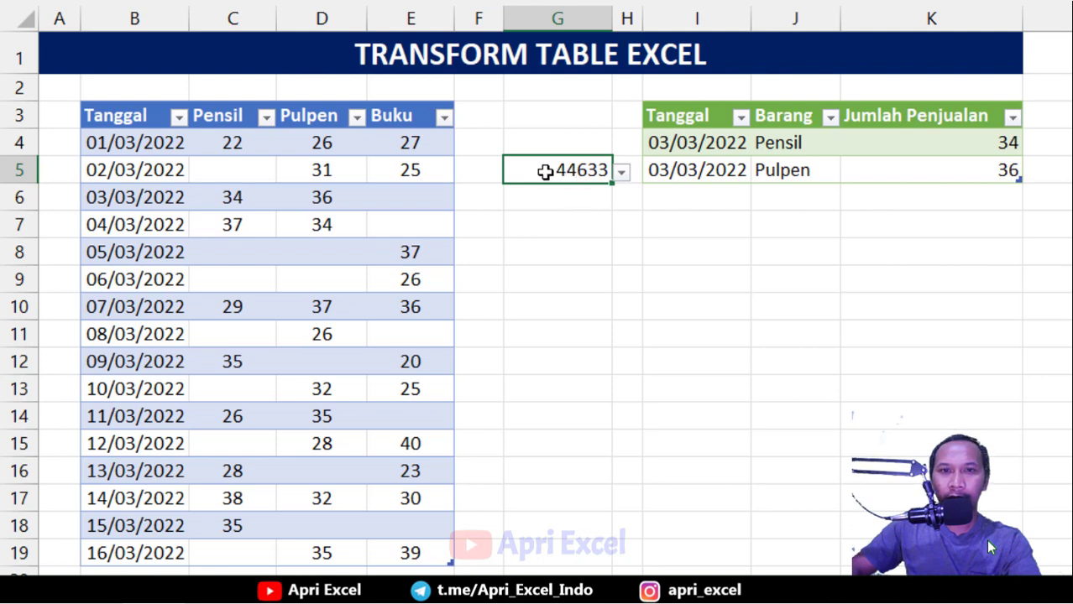
- Format cell G5 as a date of the type *14/03/2012
key("ctrl+1")
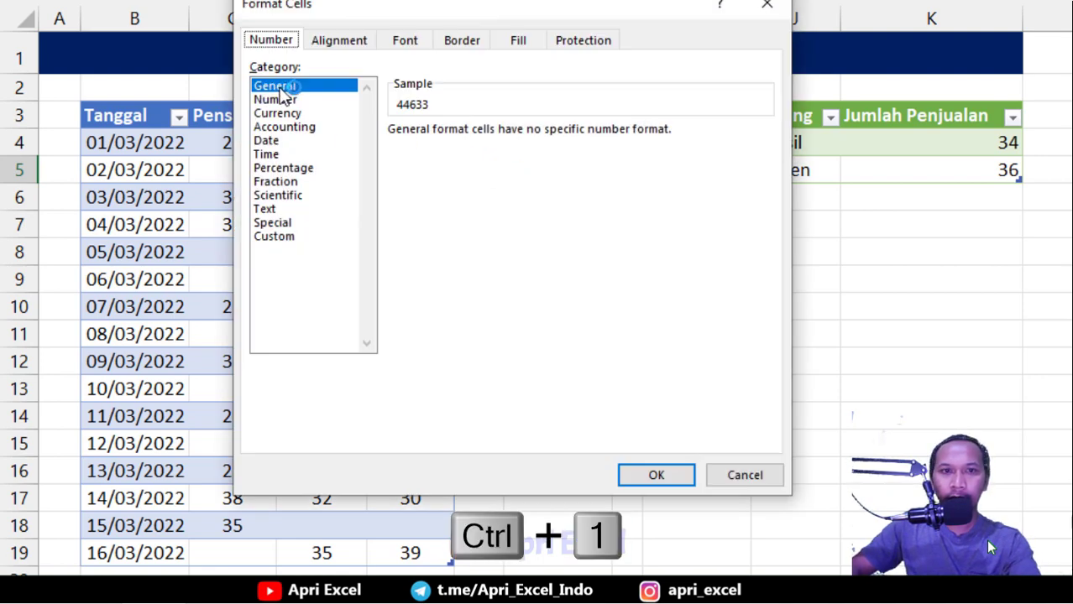
left_click(277, 140)
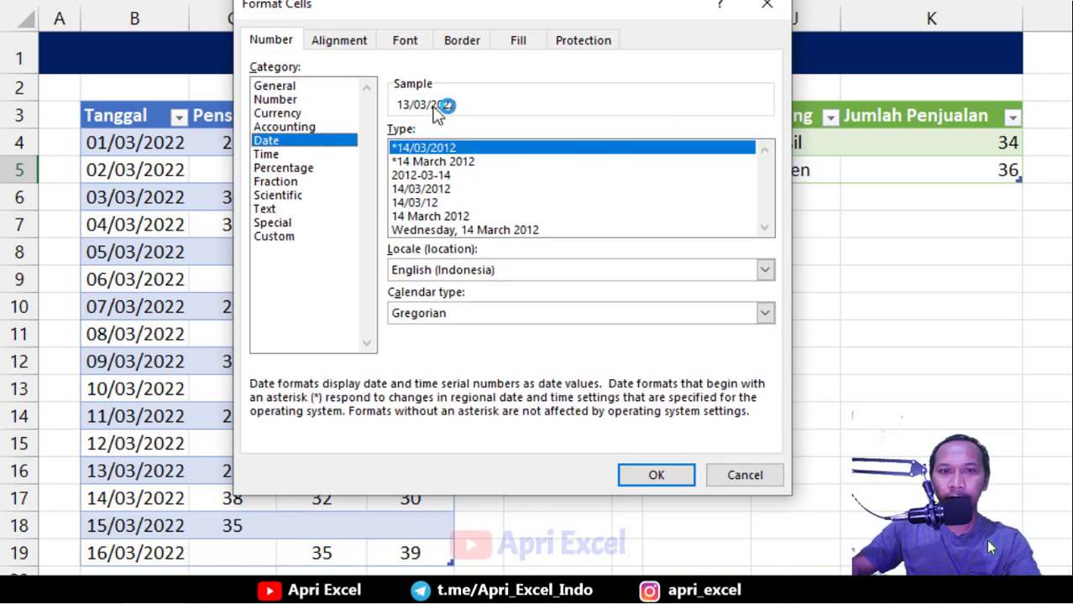
left_click(655, 475)
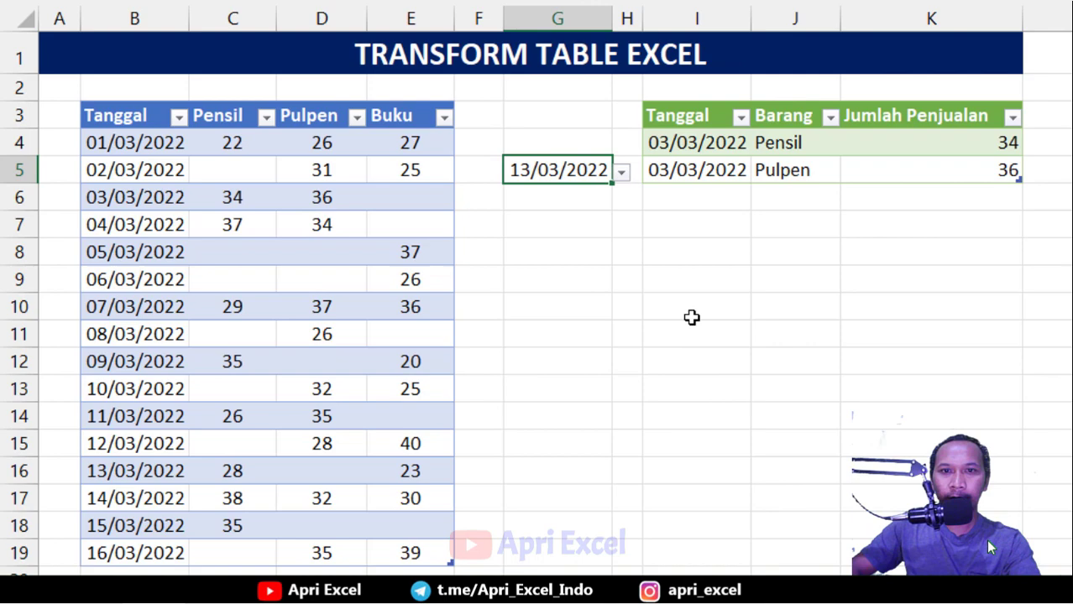
- Choose 10/03/2022 from the date list in cell G5
left_click(621, 172)
key("Up")
key("Up")
key("Up")
key("Return")
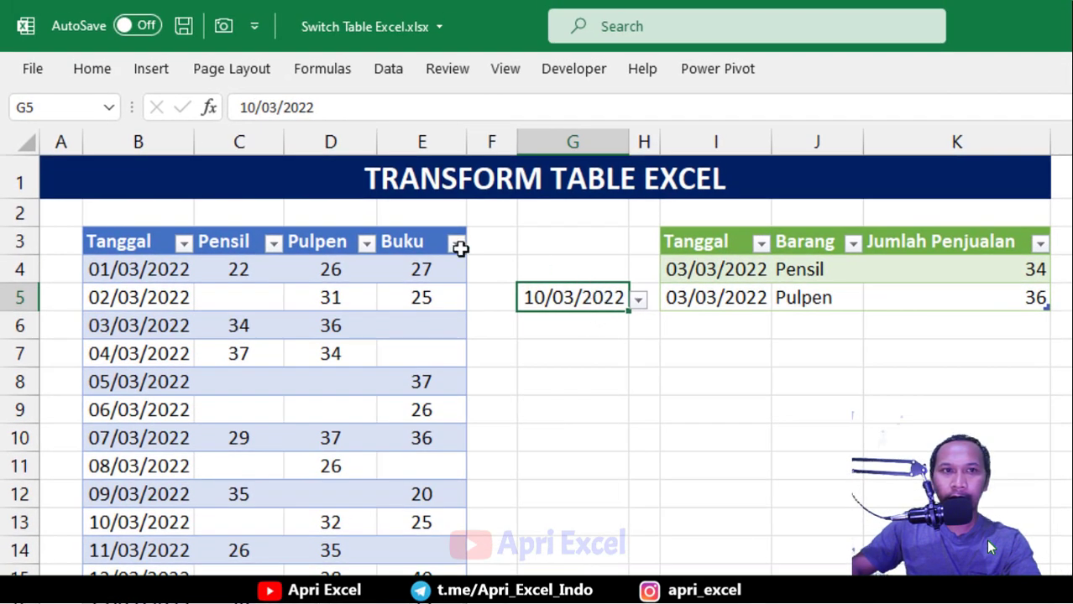
- Convert cell G5 into a table, leaving the option for existing headers off
left_click(159, 68)
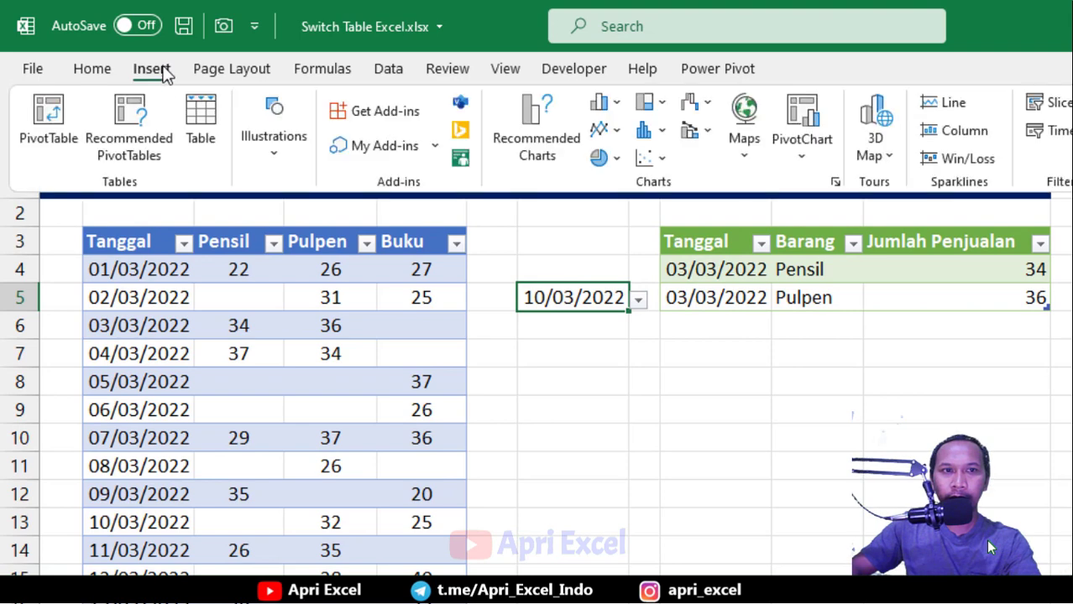
left_click(201, 135)
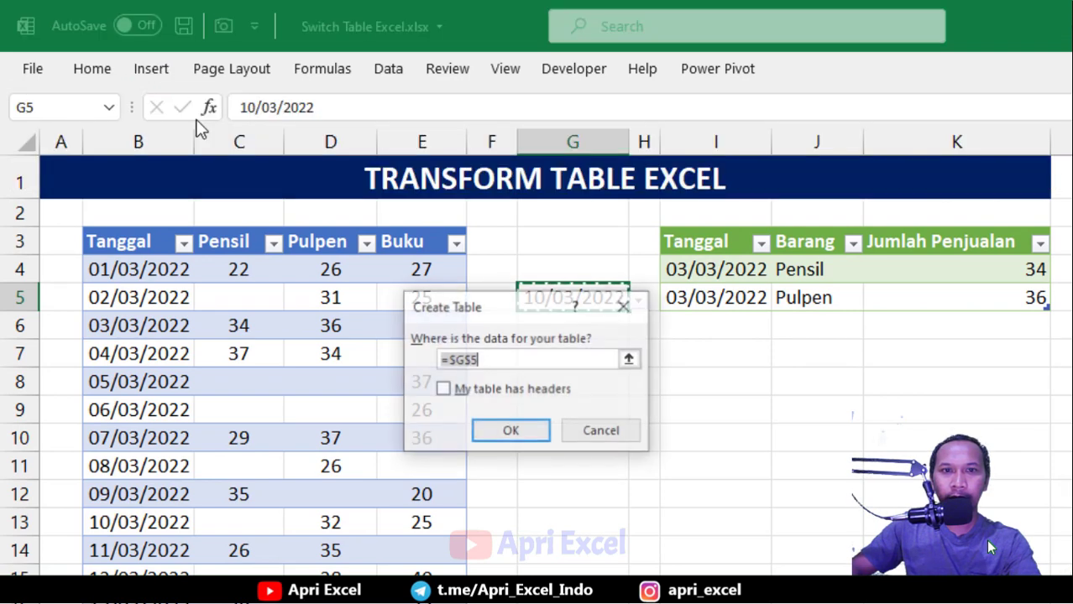
left_click(528, 440)
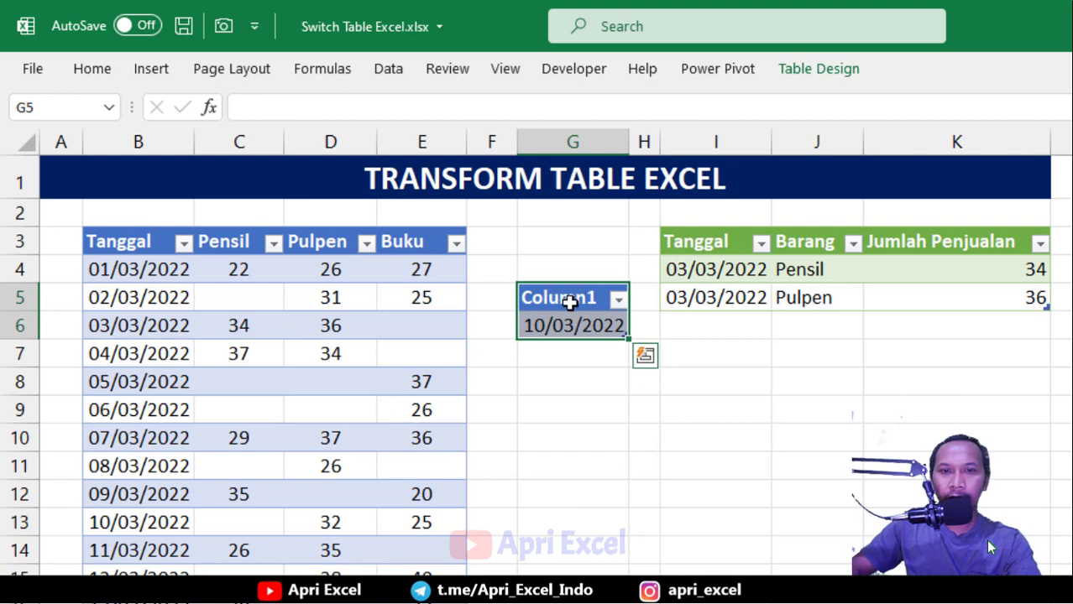
- Hide the header row of the date table and move its date cell up to G4
left_click(819, 75)
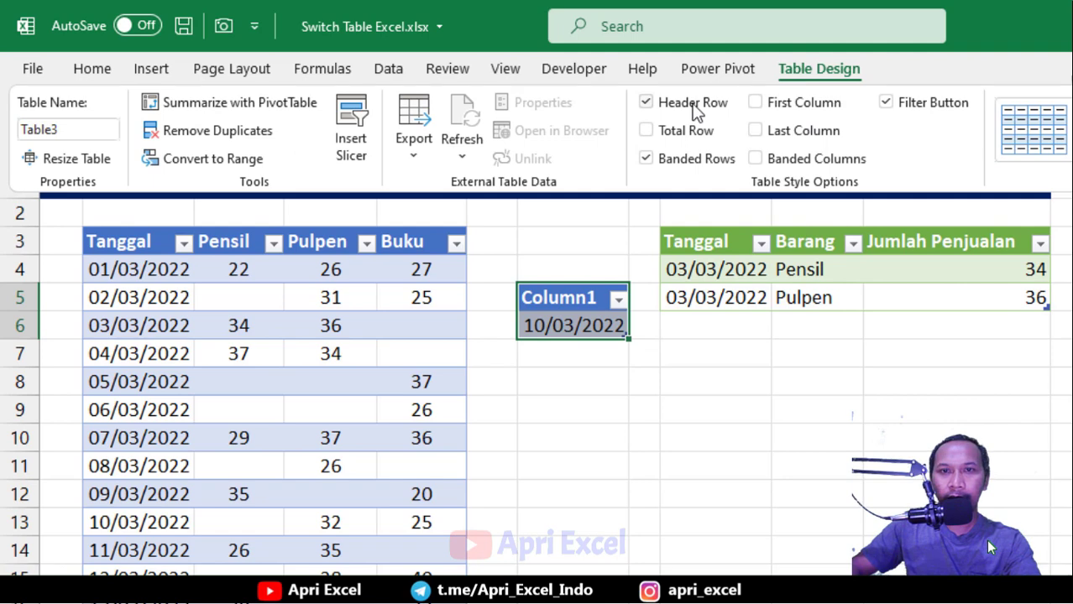
left_click(692, 104)
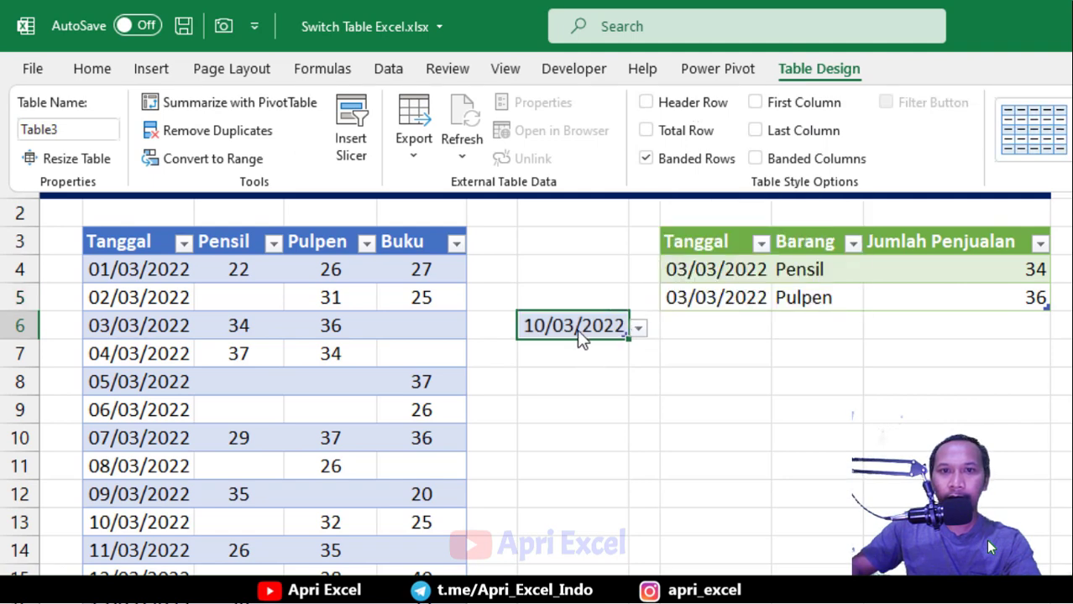
left_click(611, 386)
left_click_drag(596, 312, 593, 280)
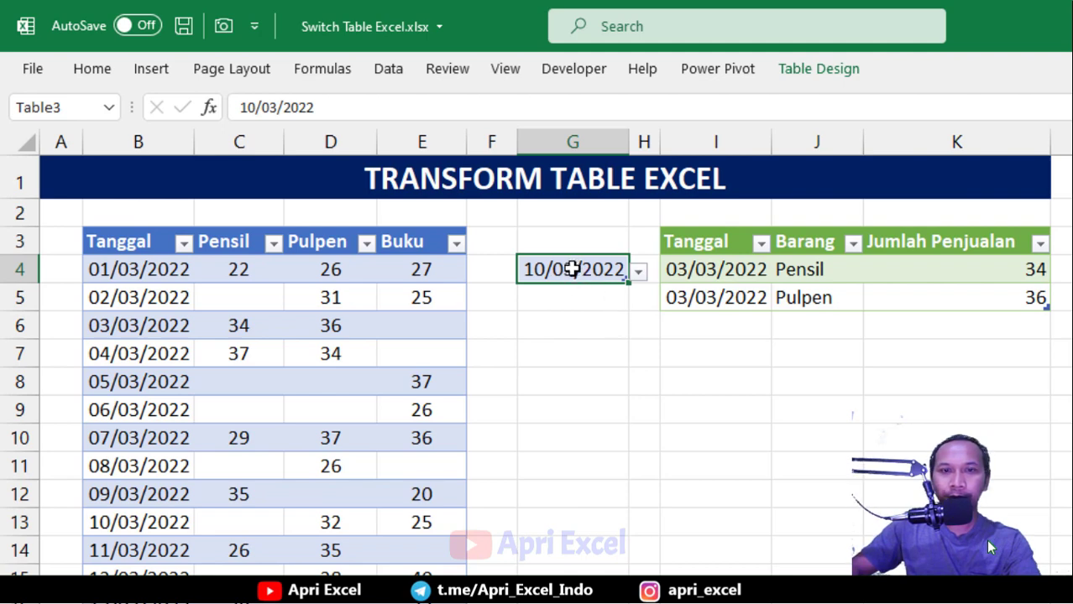
- Bring the date table in G4 into the Power Query Editor as a new query
left_click(388, 72)
left_click(140, 158)
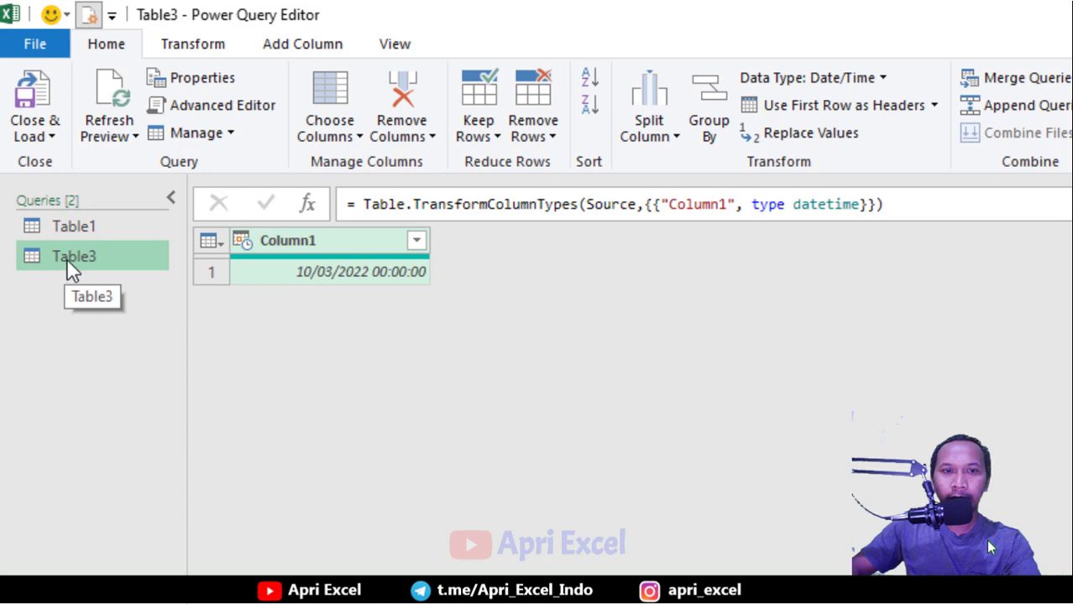
- Duplicate the Table3 query
double_click(66, 259)
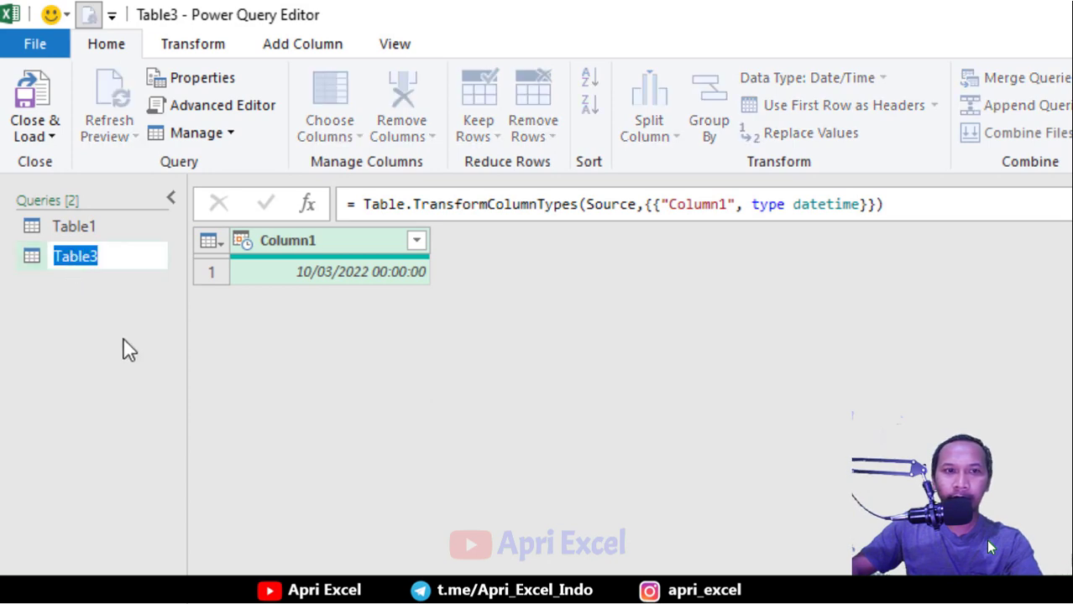
left_click(100, 260)
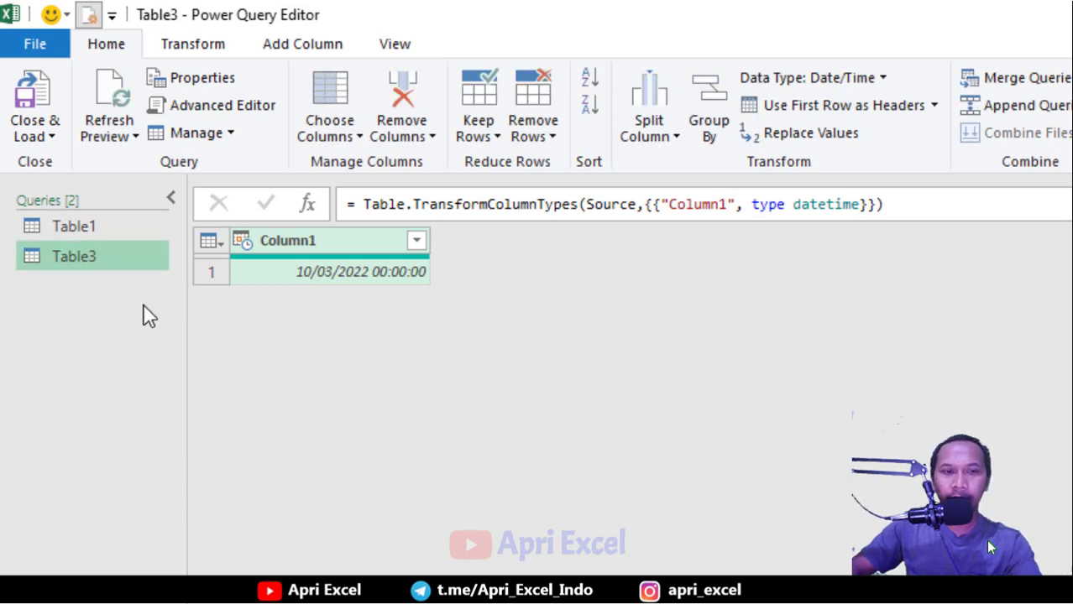
right_click(110, 259)
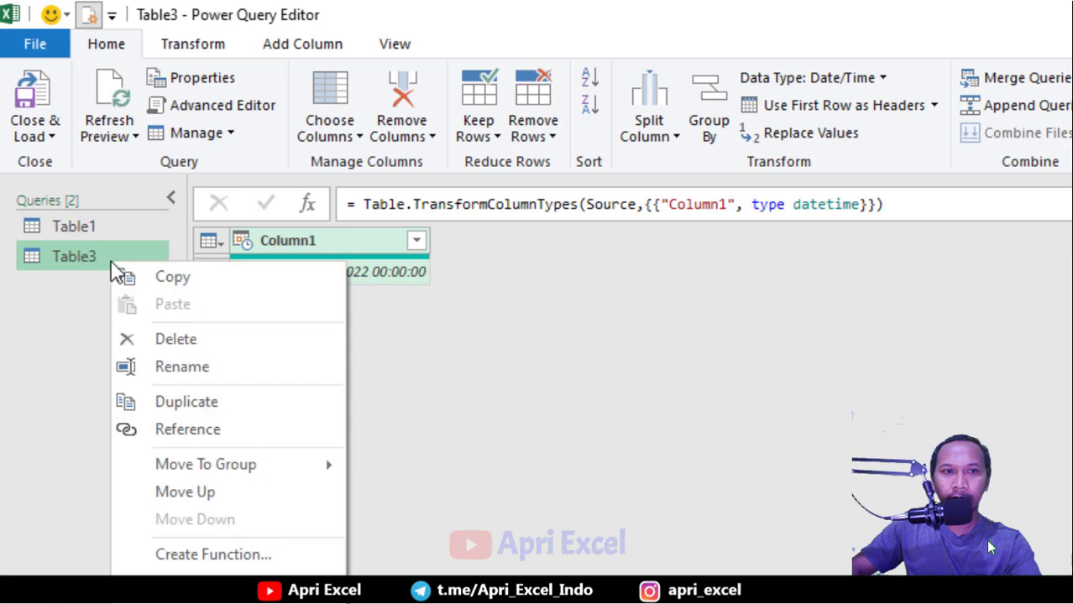
left_click(196, 403)
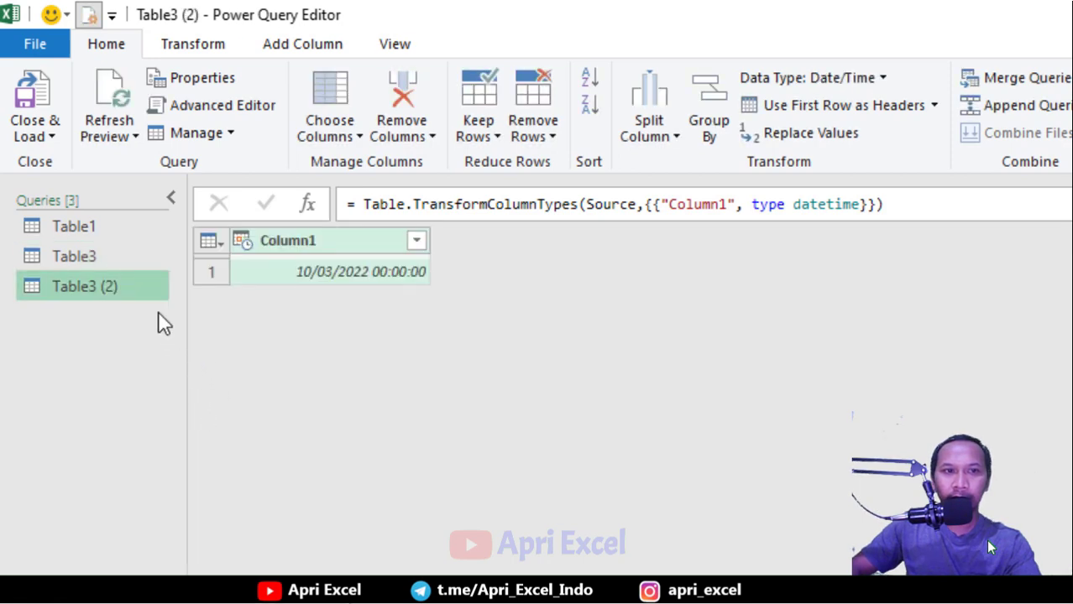
- Rename the original Table3 query as Tanggall and its duplicate as Bulan
left_click(95, 256)
left_click(101, 287)
left_click(94, 252)
double_click(95, 253)
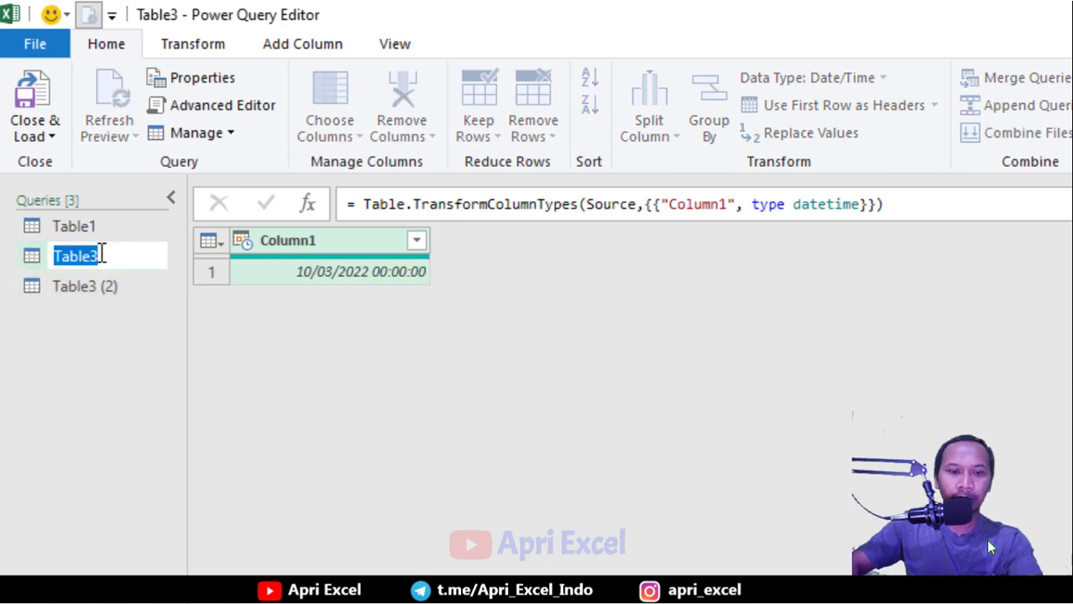
type("Tanggal")
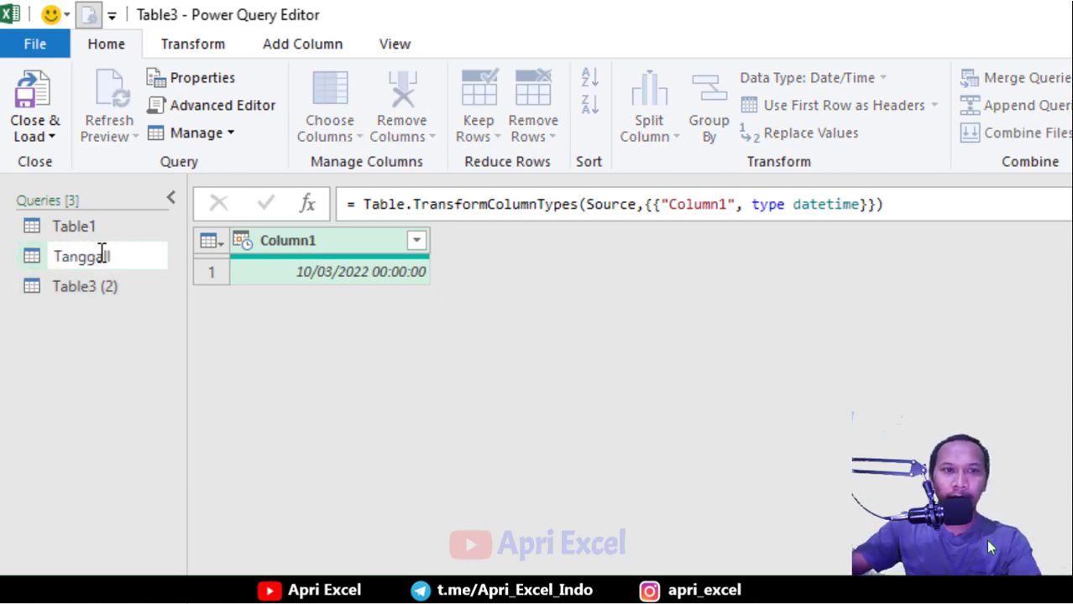
type("l")
double_click(115, 290)
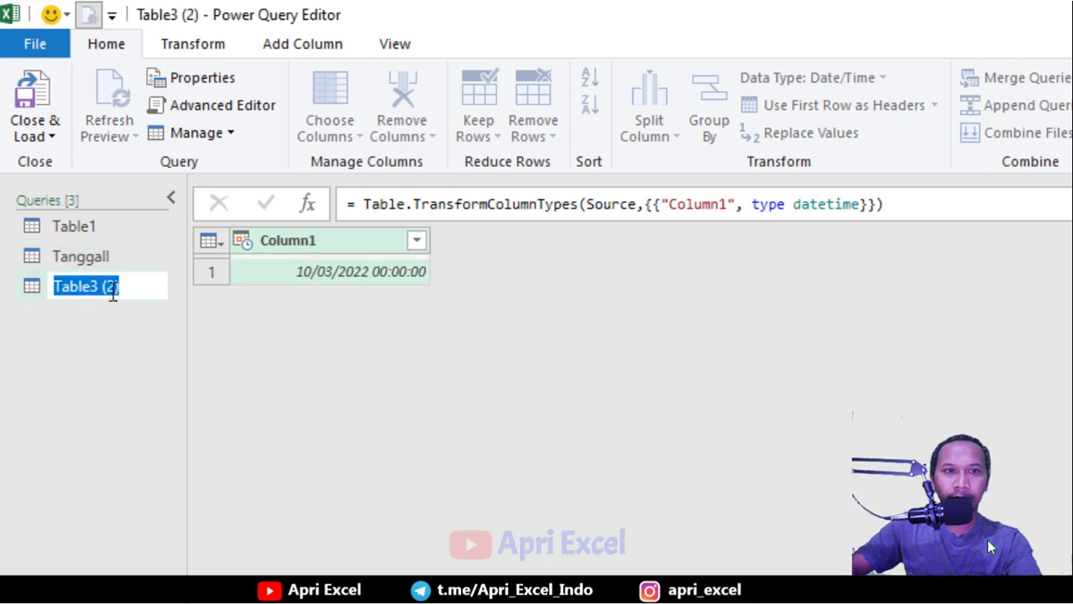
type("Bulan")
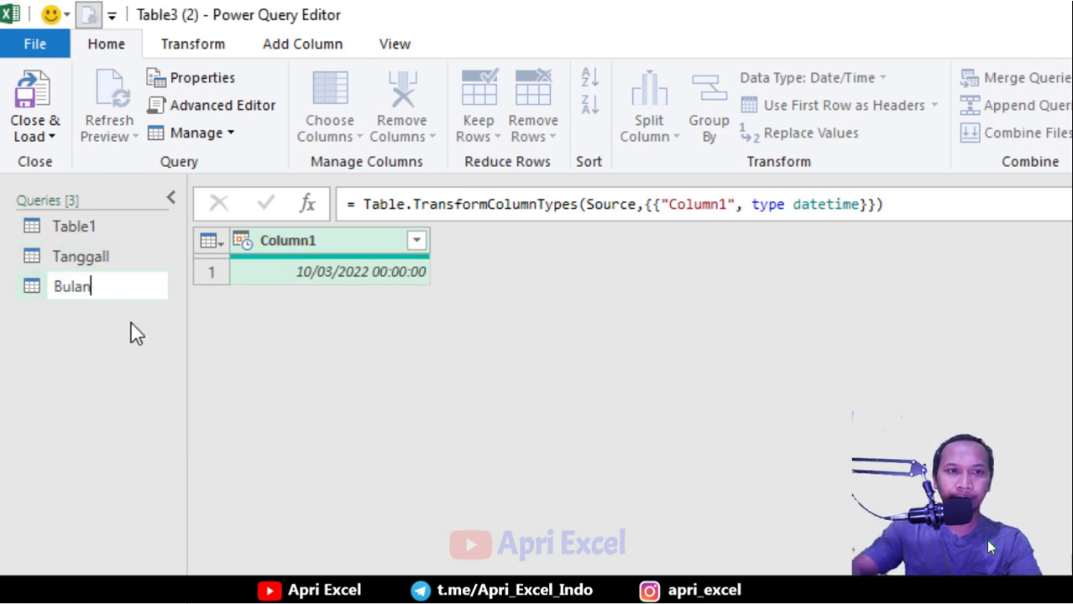
key("Return")
- Change Column1 of the Tanggall query to the Date type, replacing the existing type conversion
left_click(83, 260)
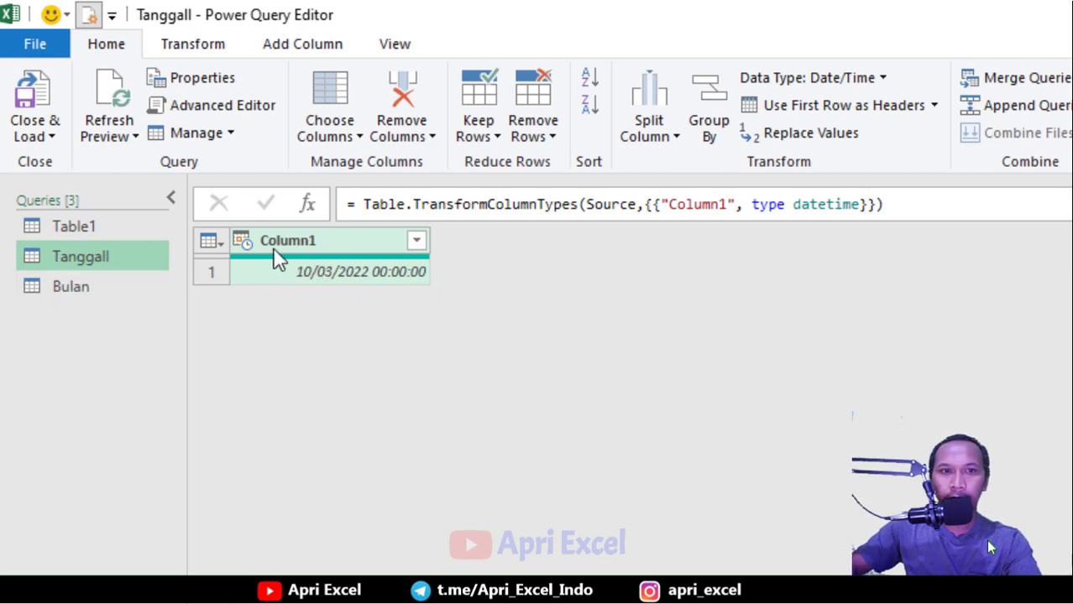
left_click(246, 243)
left_click(304, 417)
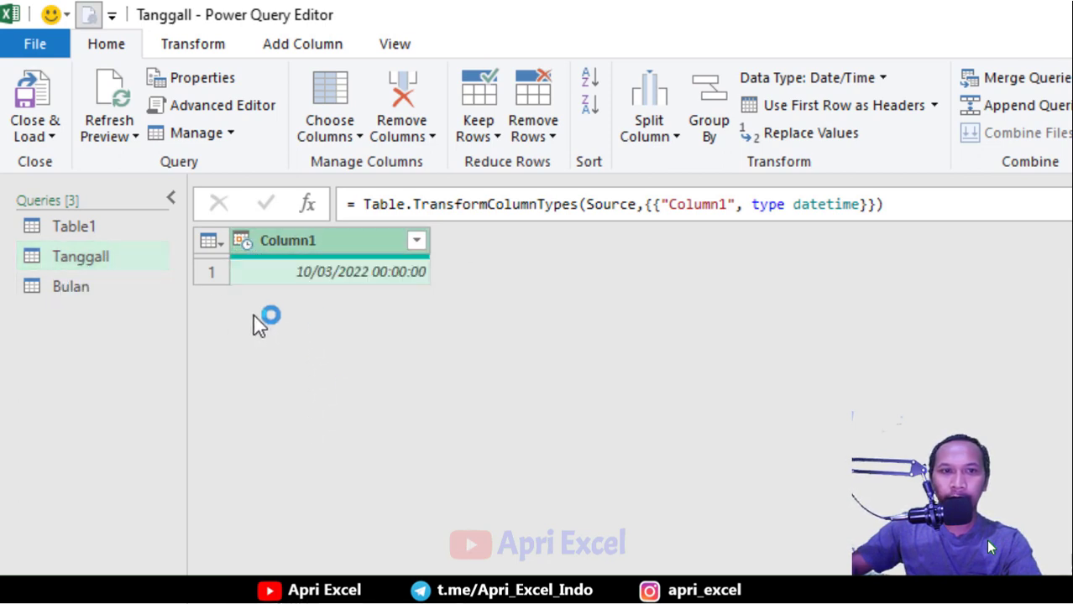
left_click(796, 531)
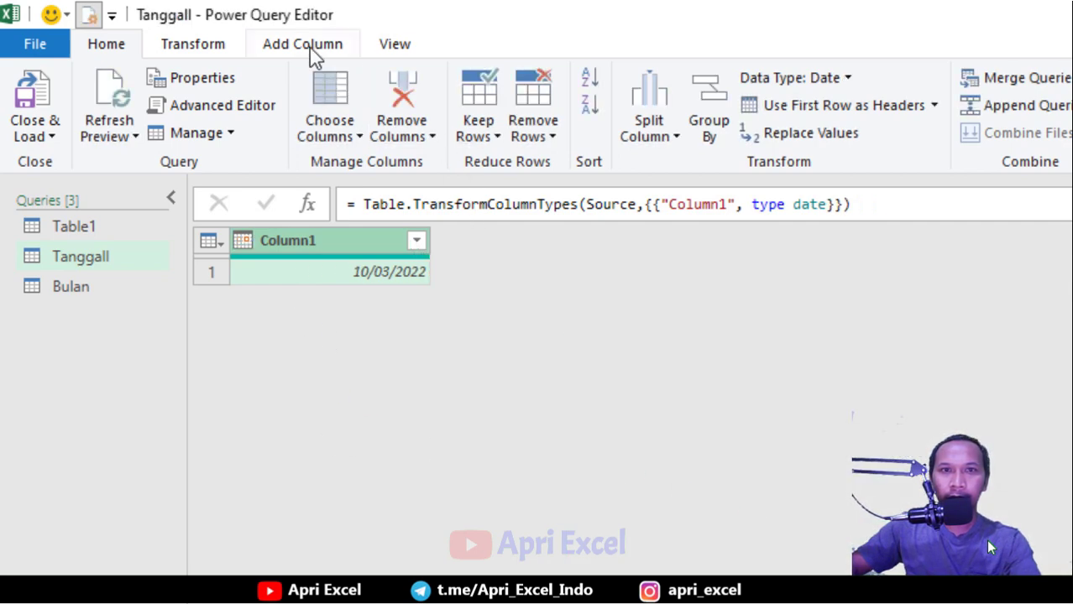
- Transform the date in the Tanggall query into its day number and drill down to that single value
left_click(188, 49)
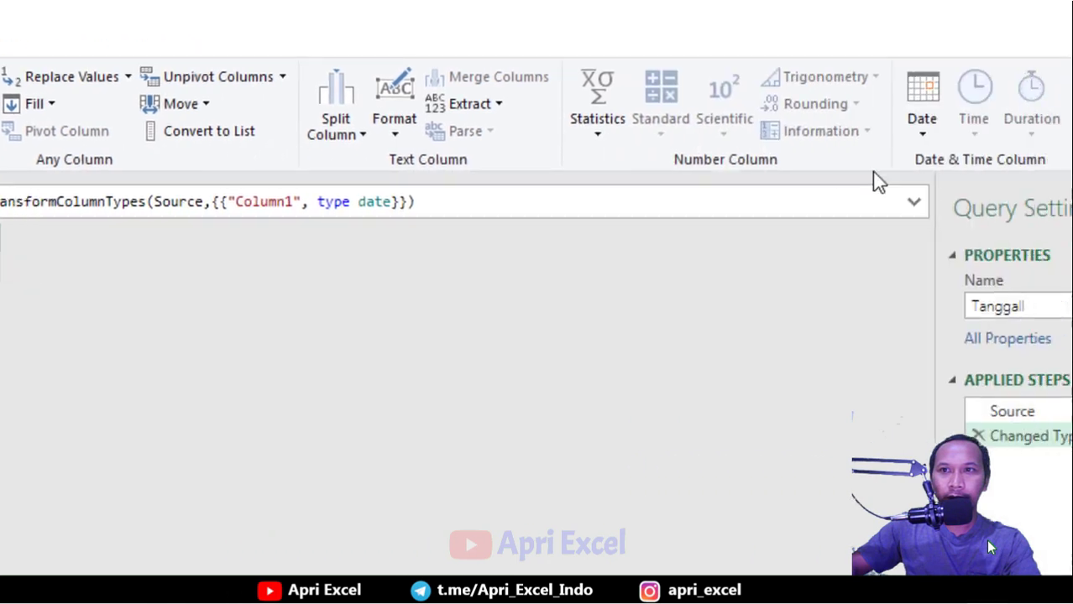
left_click(922, 136)
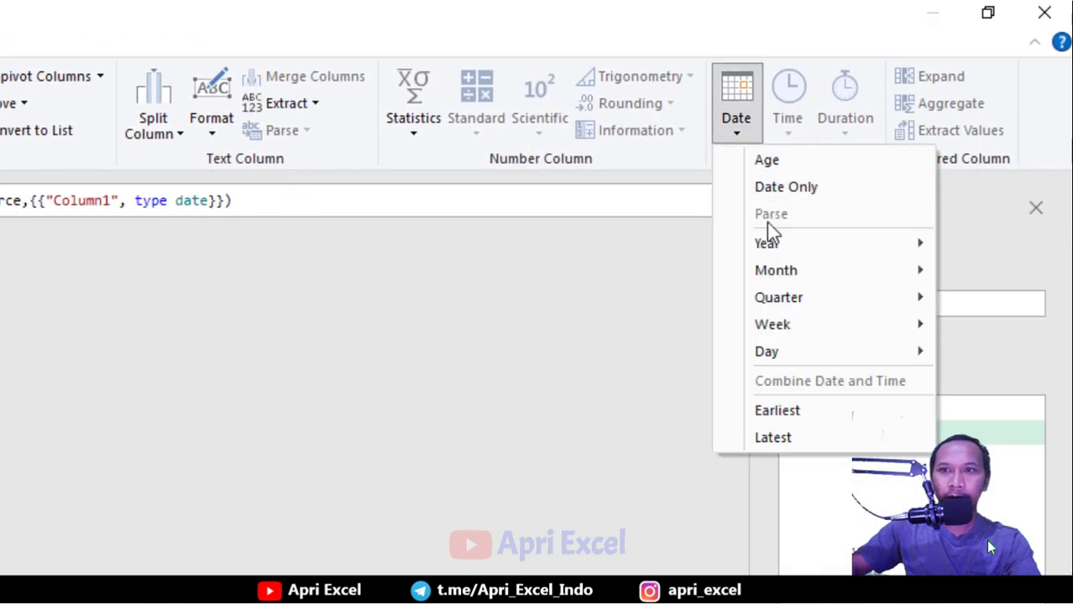
mouse_move(764, 361)
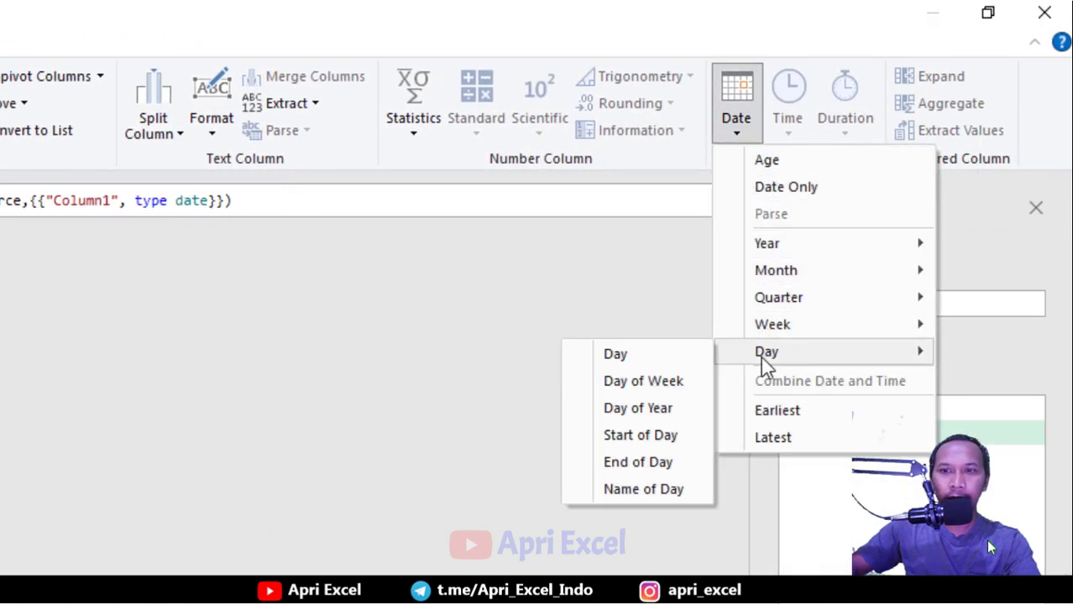
left_click(621, 359)
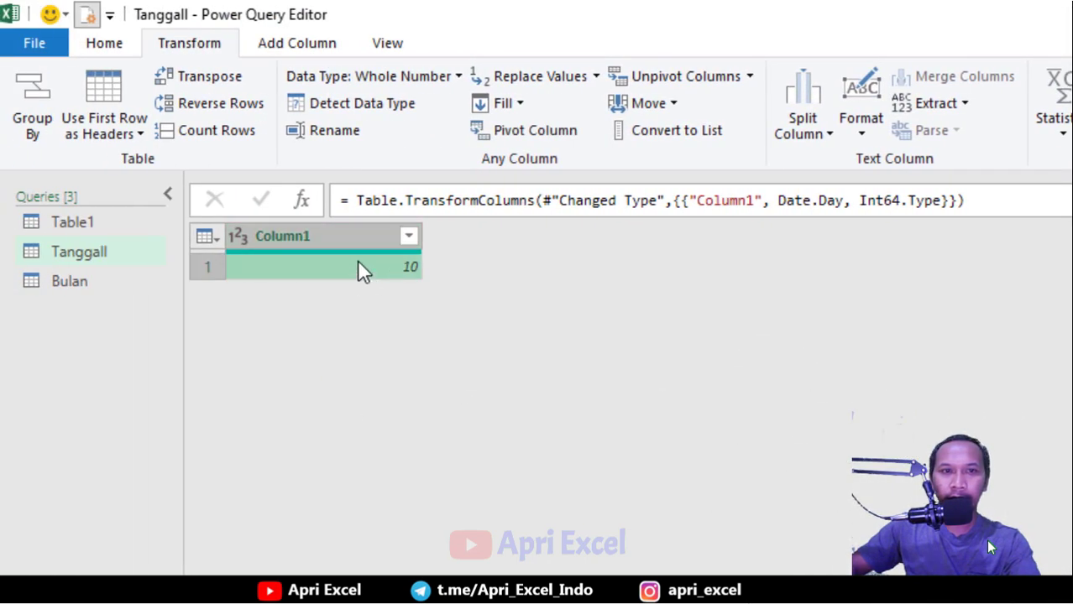
right_click(357, 261)
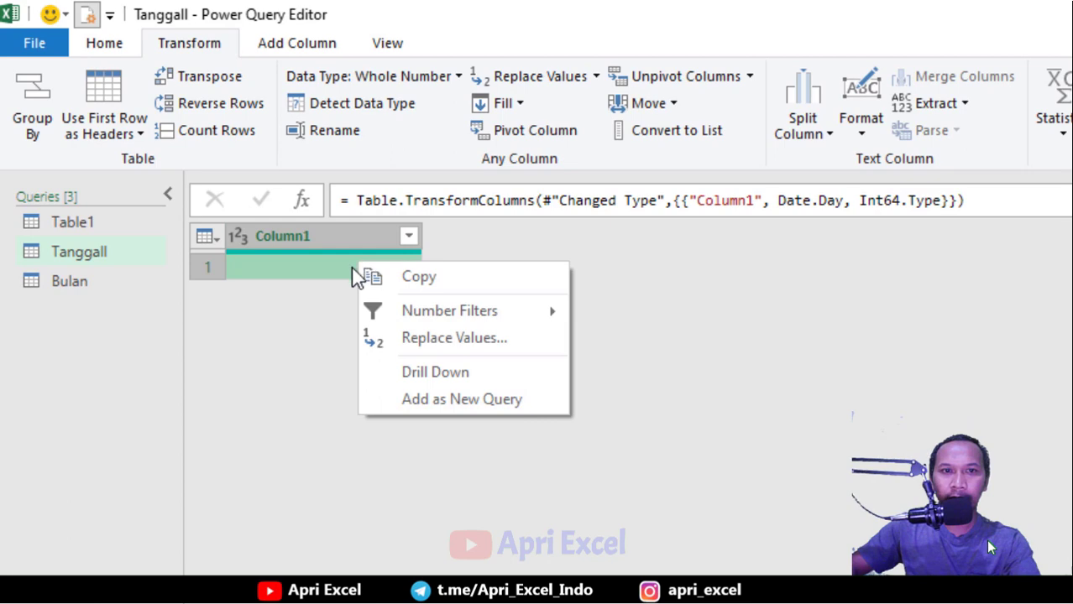
left_click(433, 375)
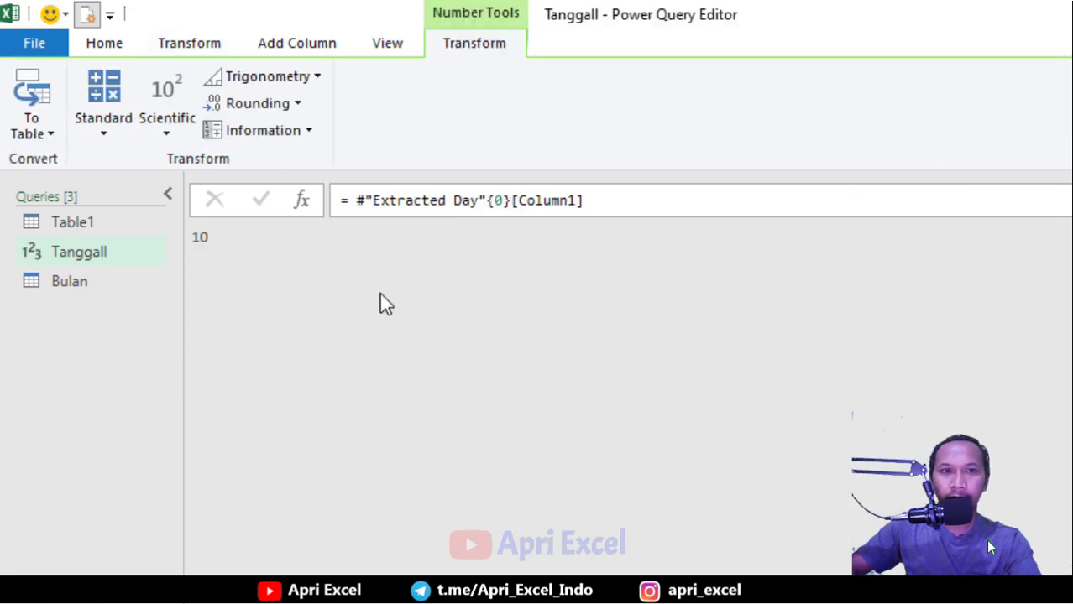
- Transform the date in the Bulan query into its month number and drill down to that single value
left_click(93, 282)
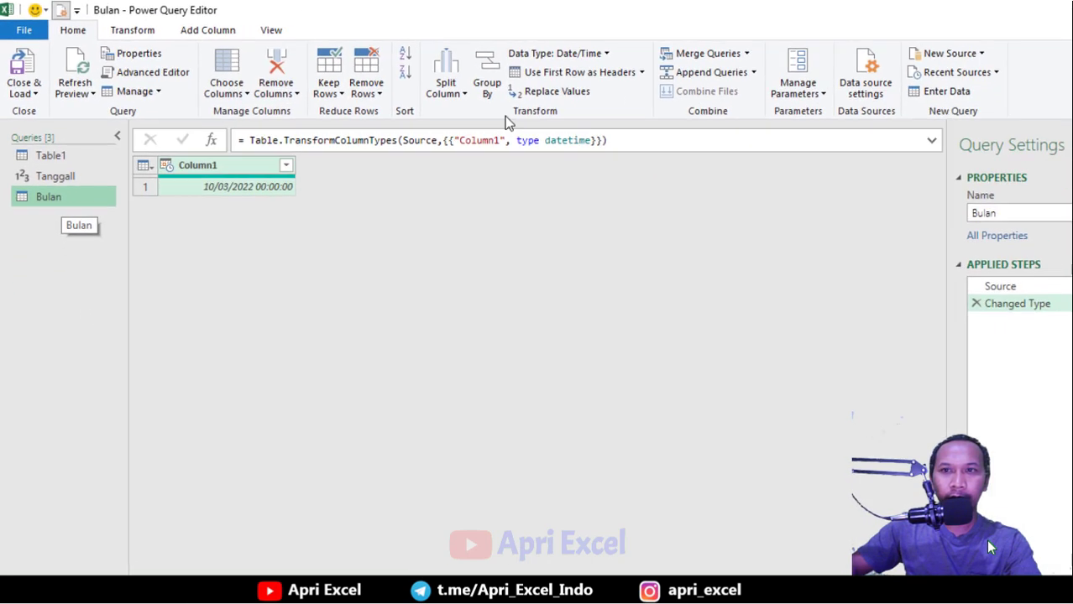
left_click(130, 32)
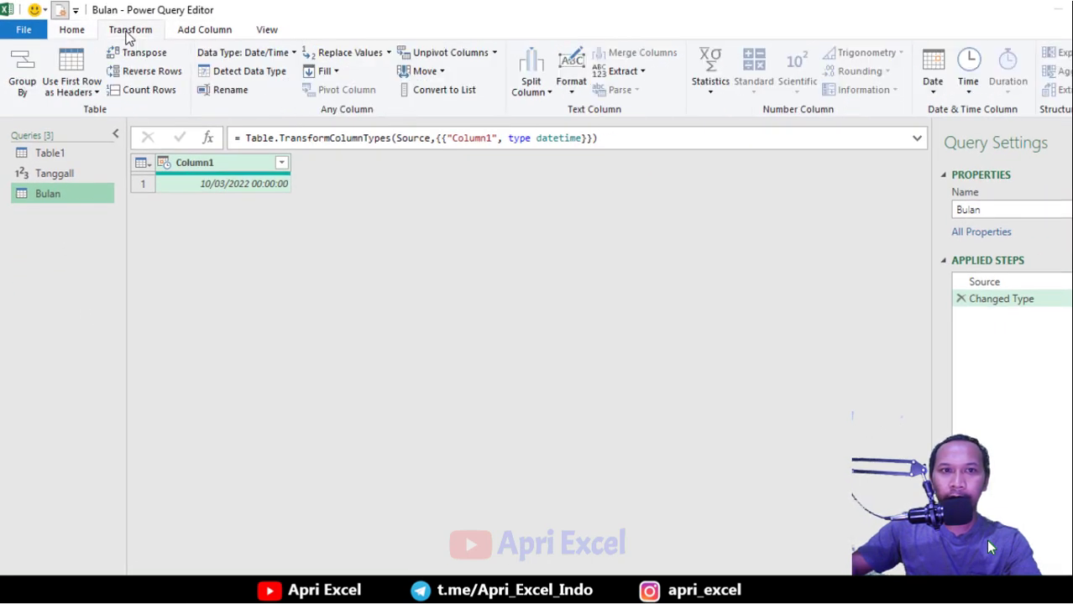
left_click(930, 94)
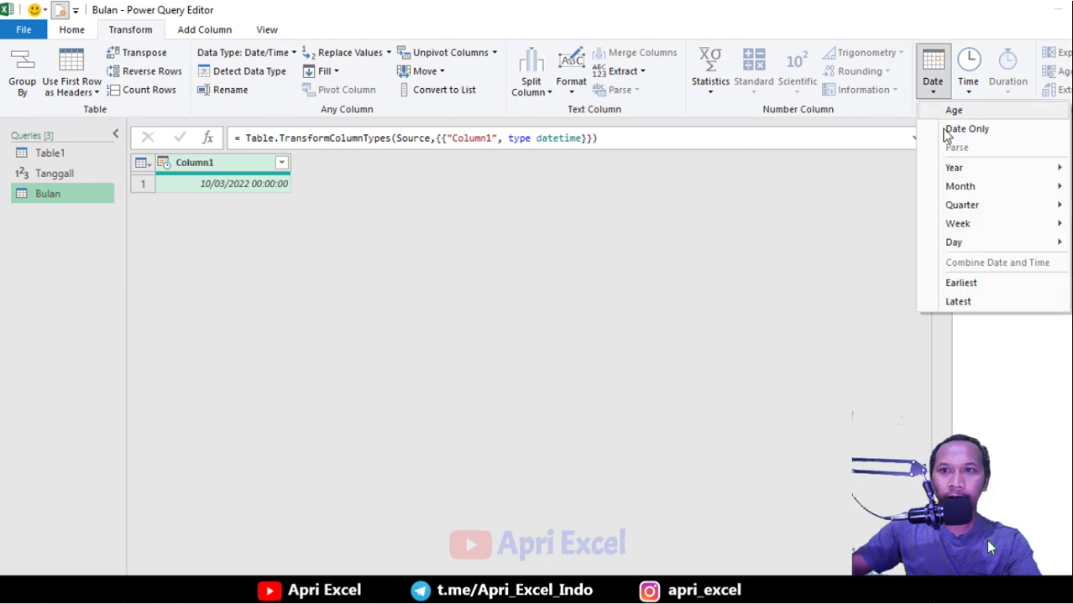
mouse_move(964, 191)
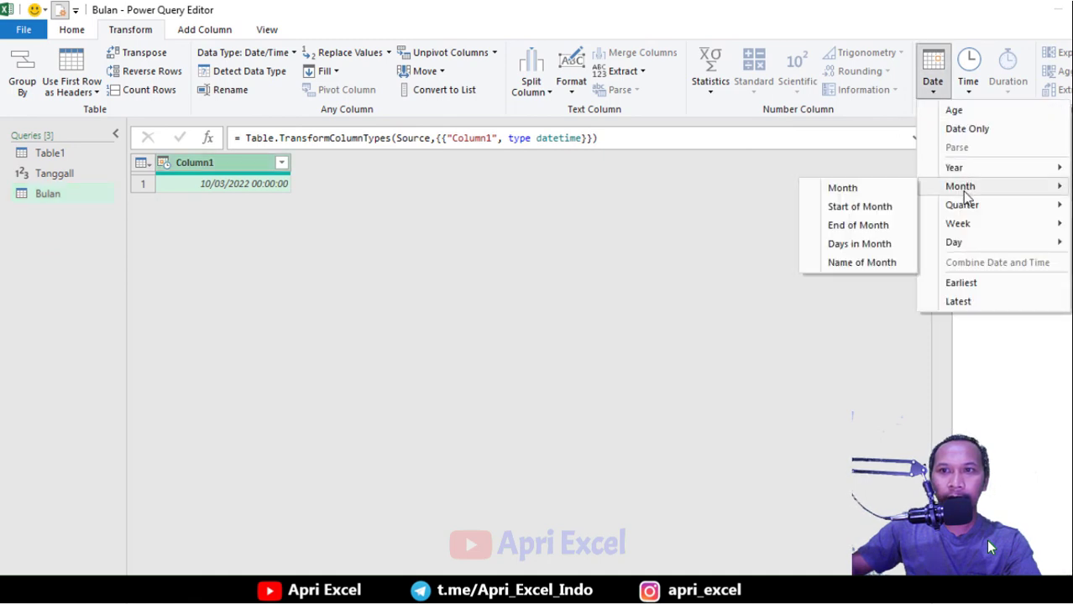
left_click(869, 189)
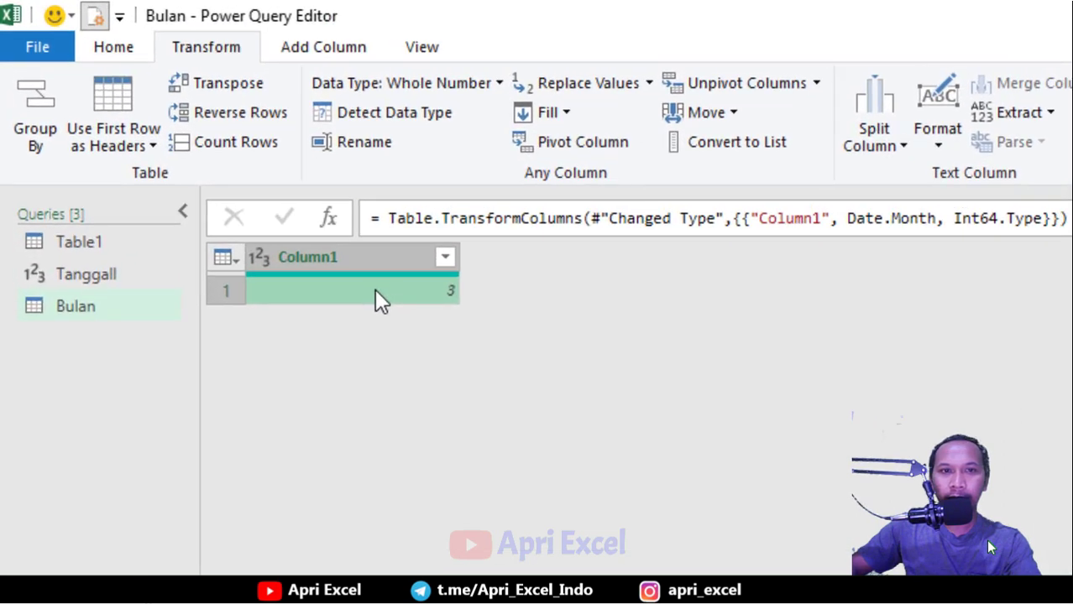
right_click(375, 290)
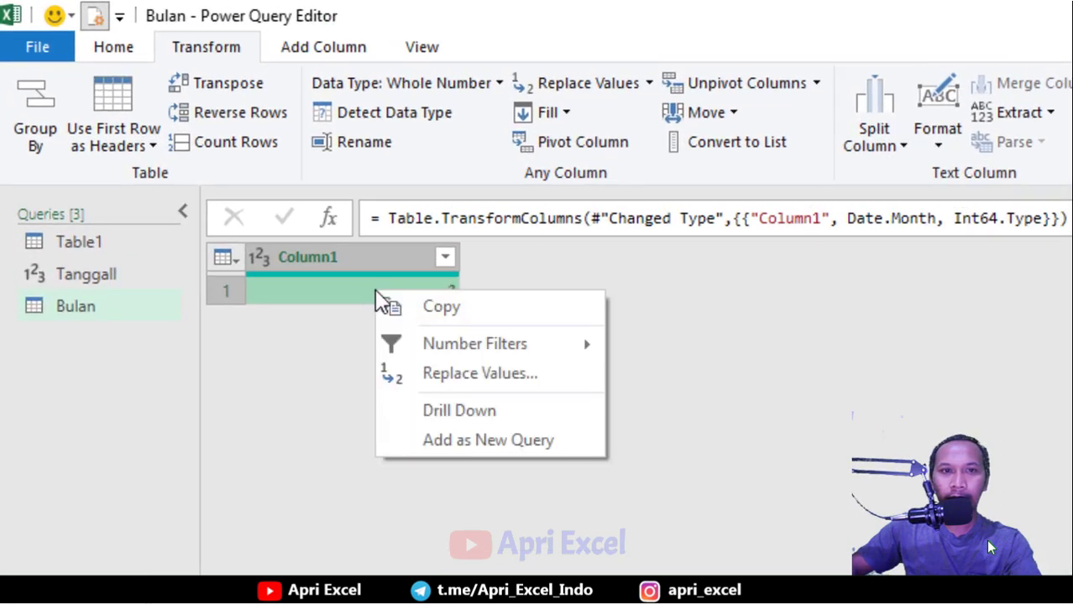
left_click(437, 410)
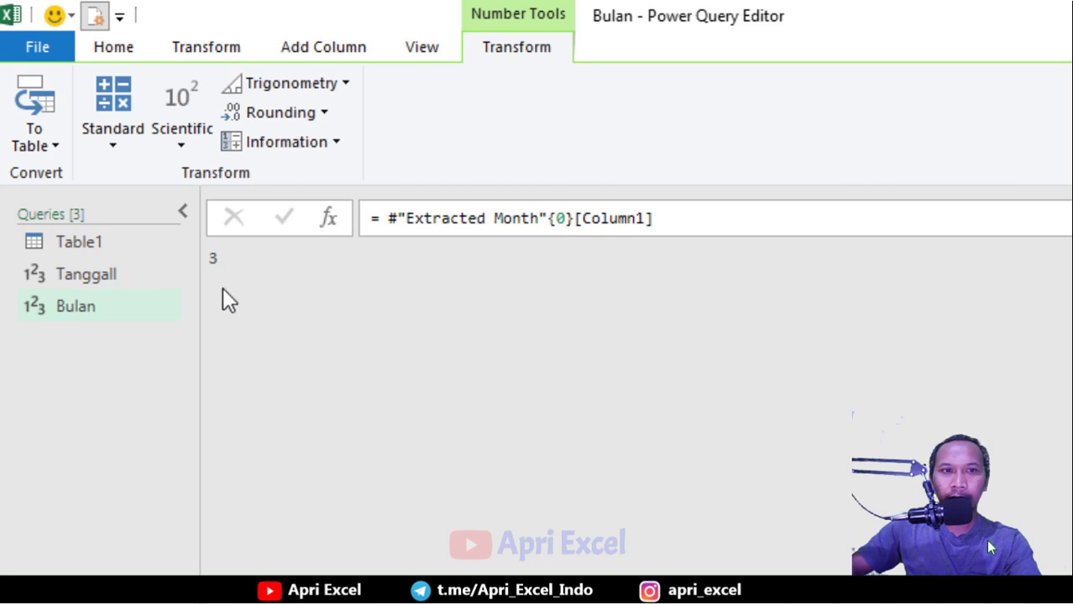
- In Table1's date filter formula, replace the month argument of #date with the Bulan query
left_click(87, 241)
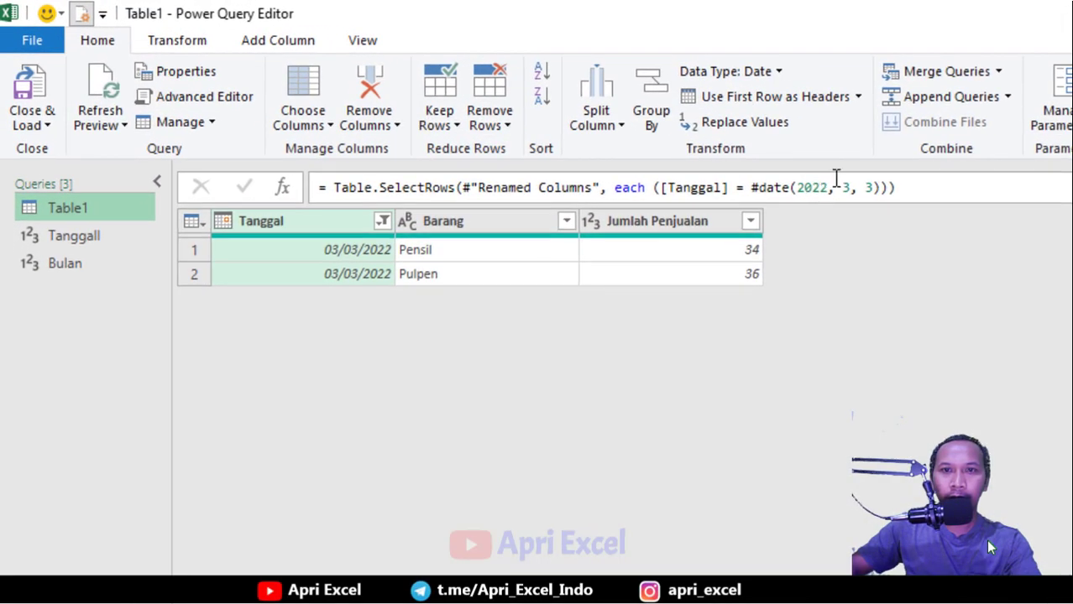
left_click(852, 190)
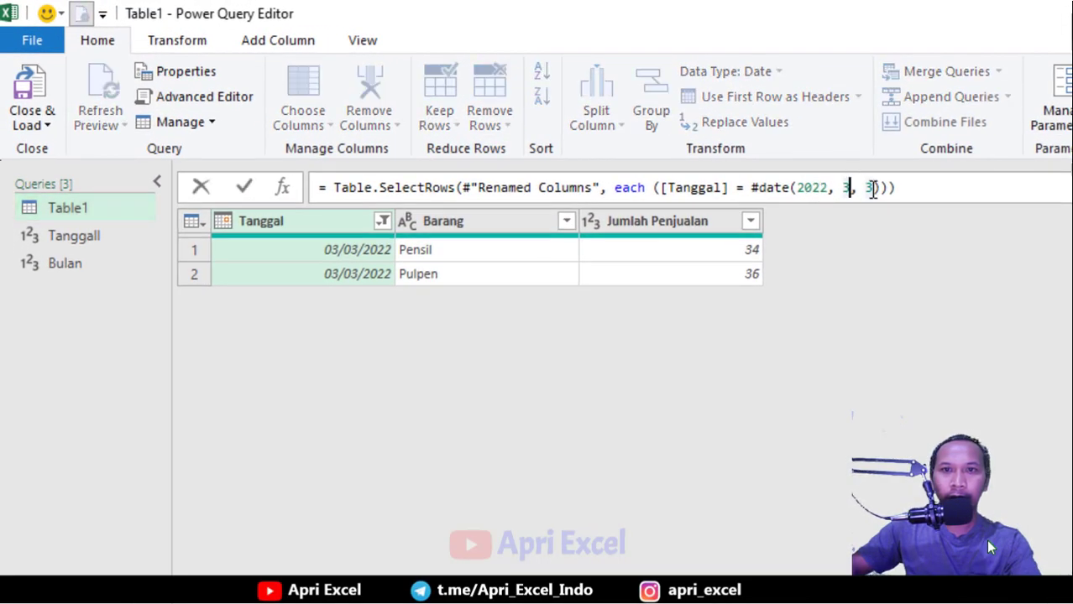
left_click(873, 189)
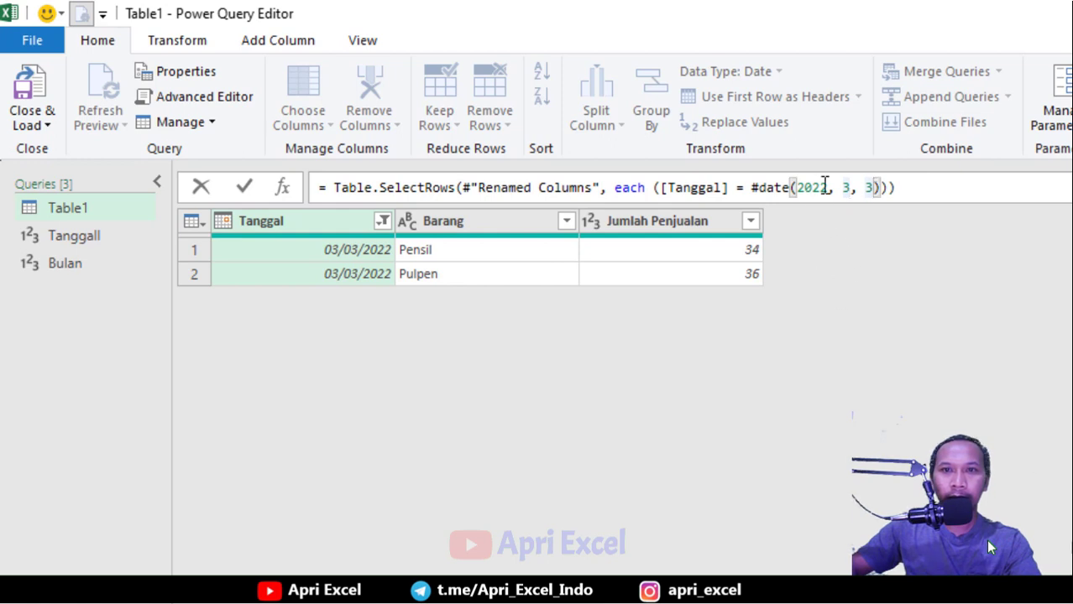
left_click_drag(826, 187, 811, 182)
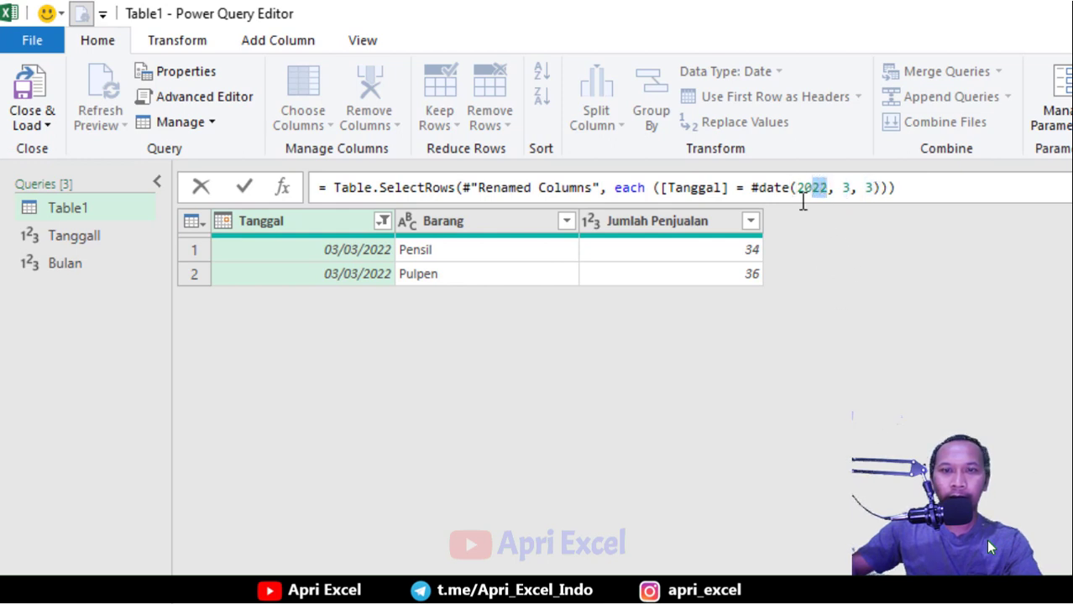
left_click(828, 188)
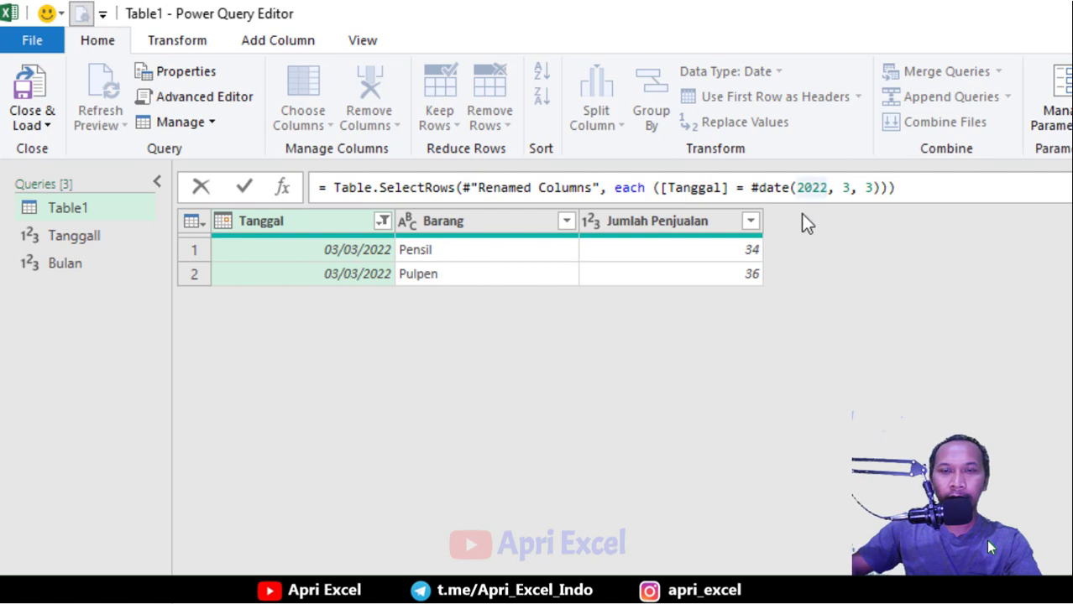
double_click(846, 188)
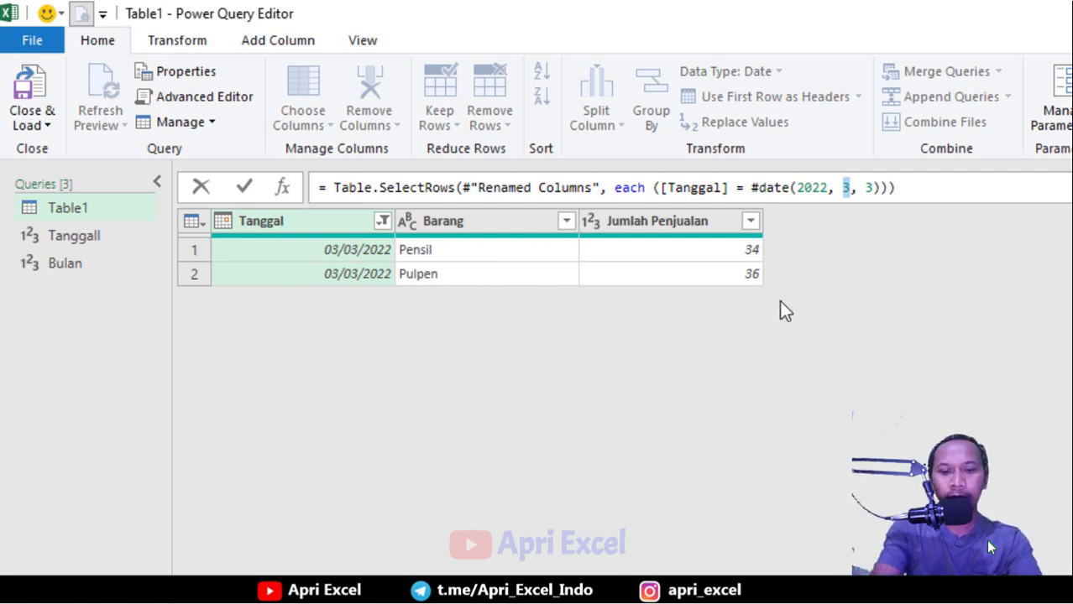
type("bulan")
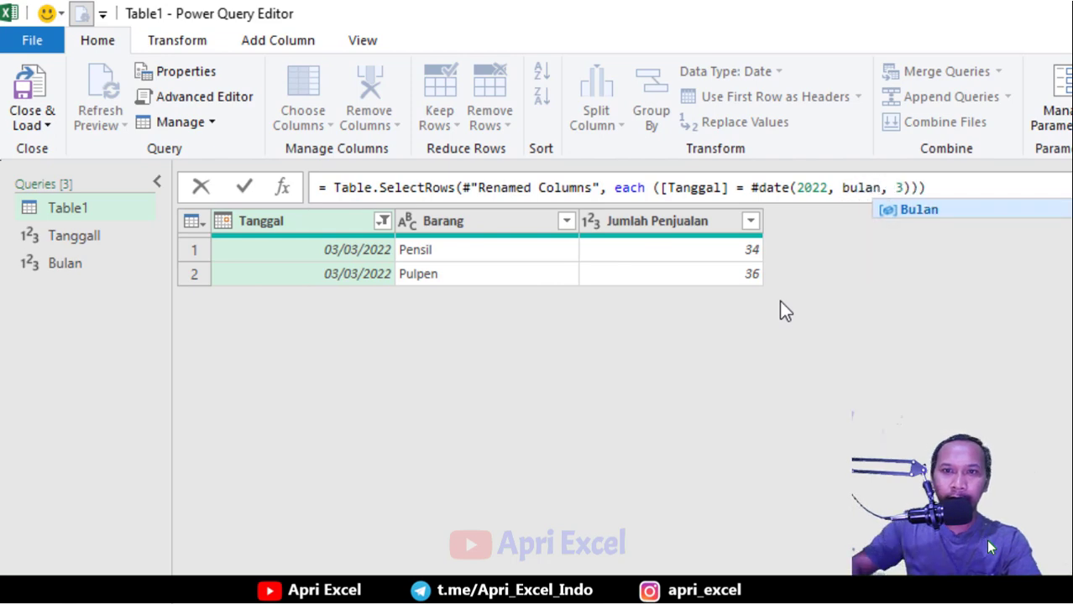
left_click(918, 211)
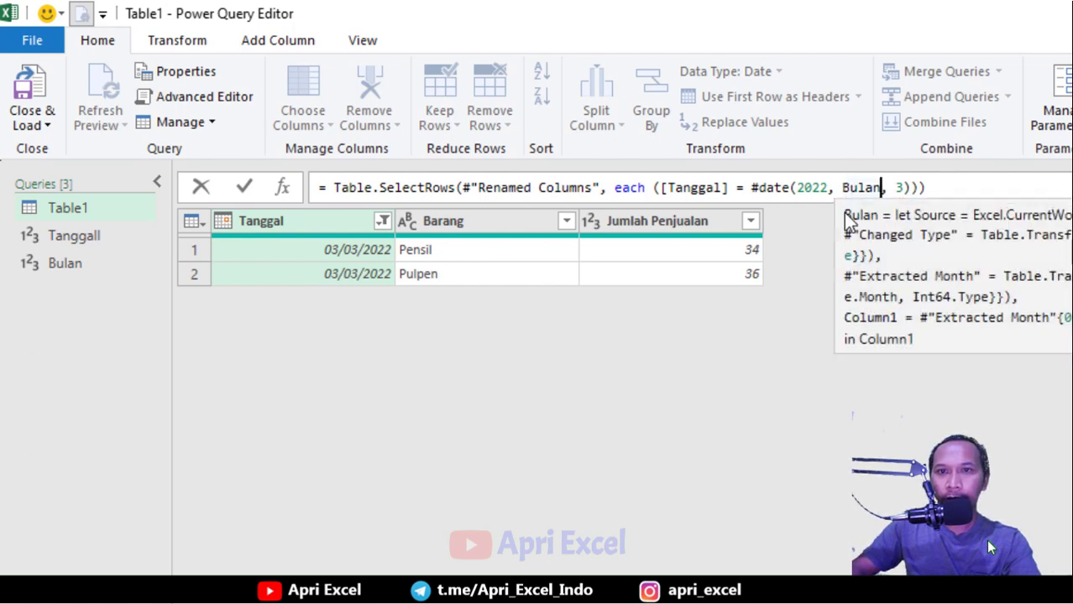
- In Table1's date filter formula, replace the day argument of #date with the Tanggall query
double_click(899, 188)
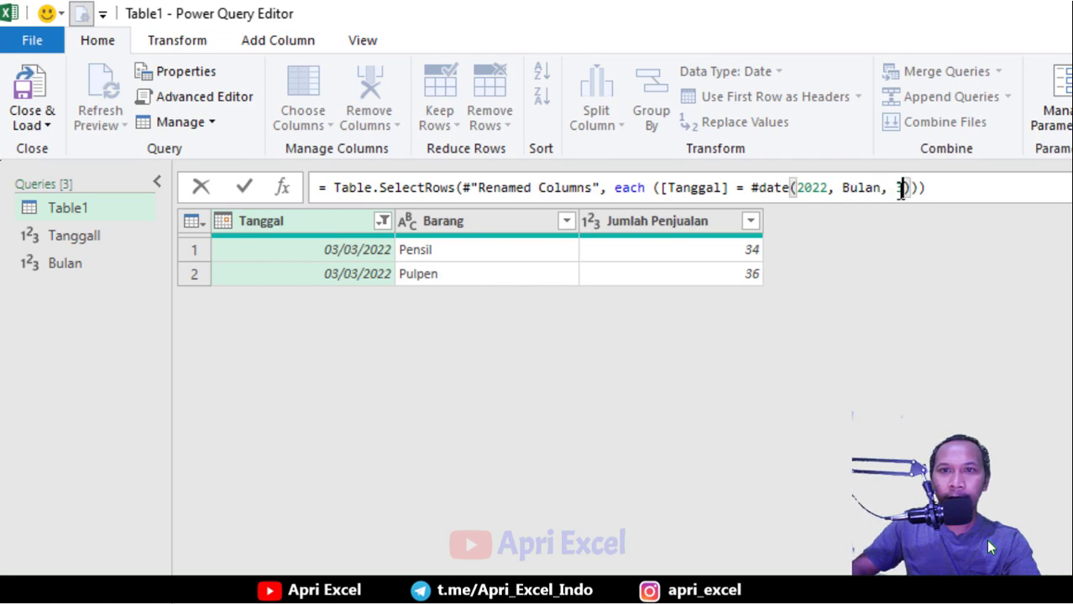
key("BackSpace")
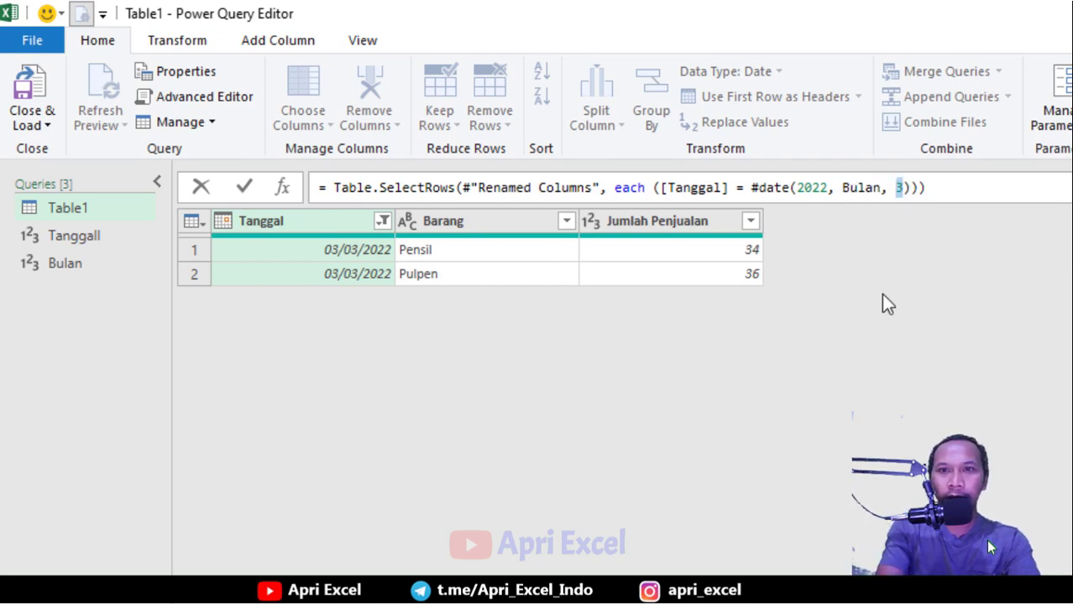
type("Tangga")
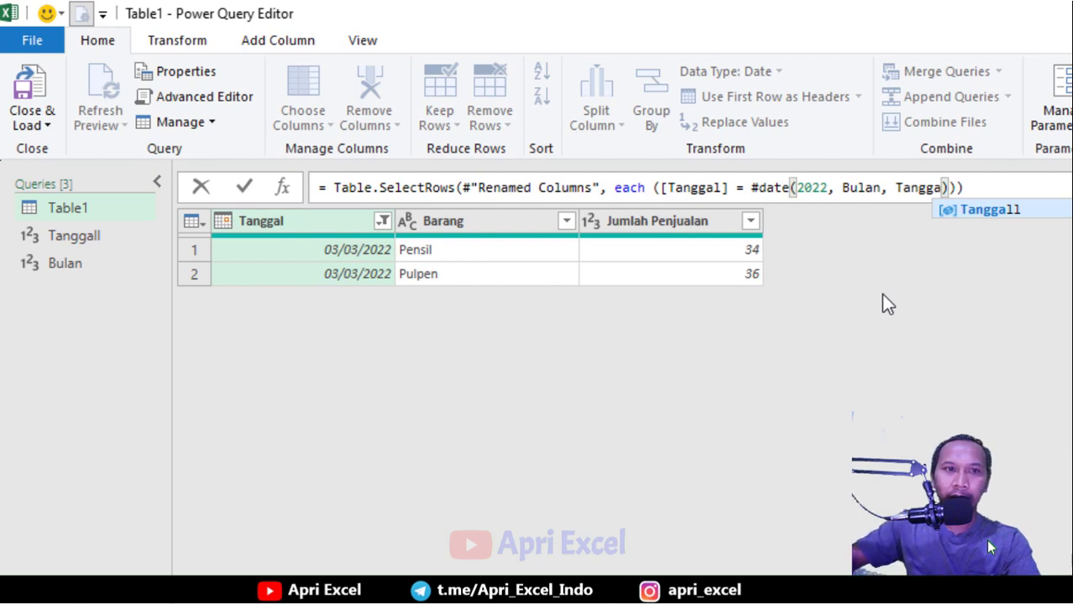
left_click(997, 220)
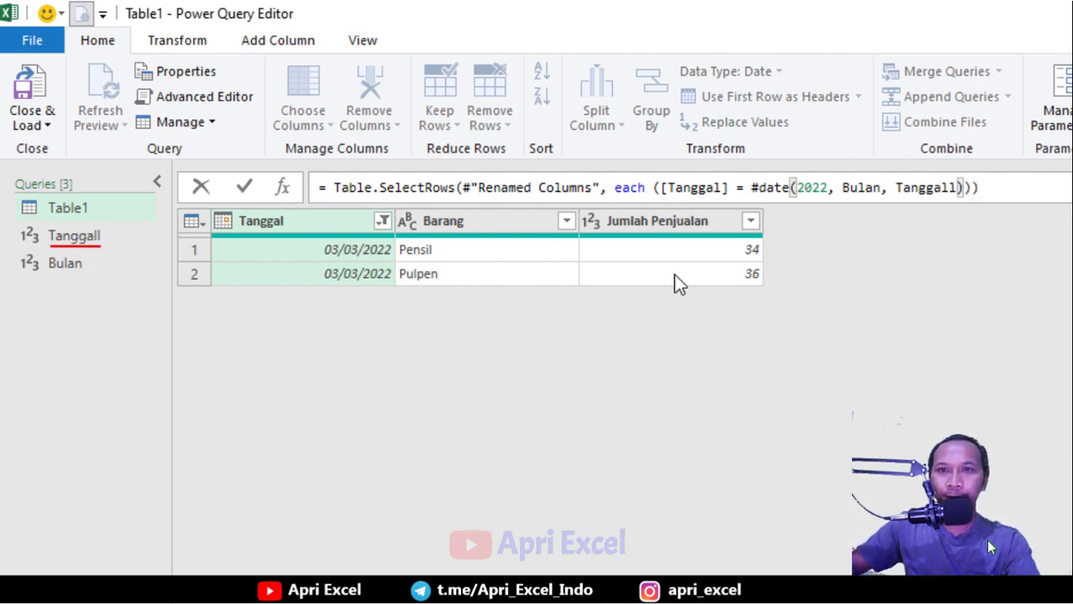
key("Return")
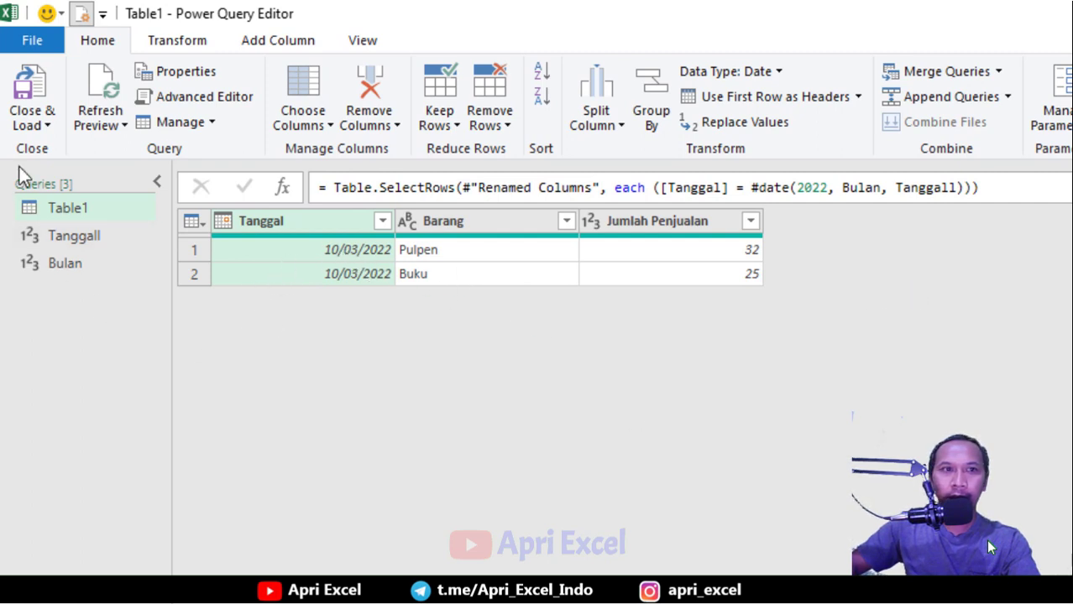
- Close the query editor and load the new queries as Only Create Connection
left_click(44, 126)
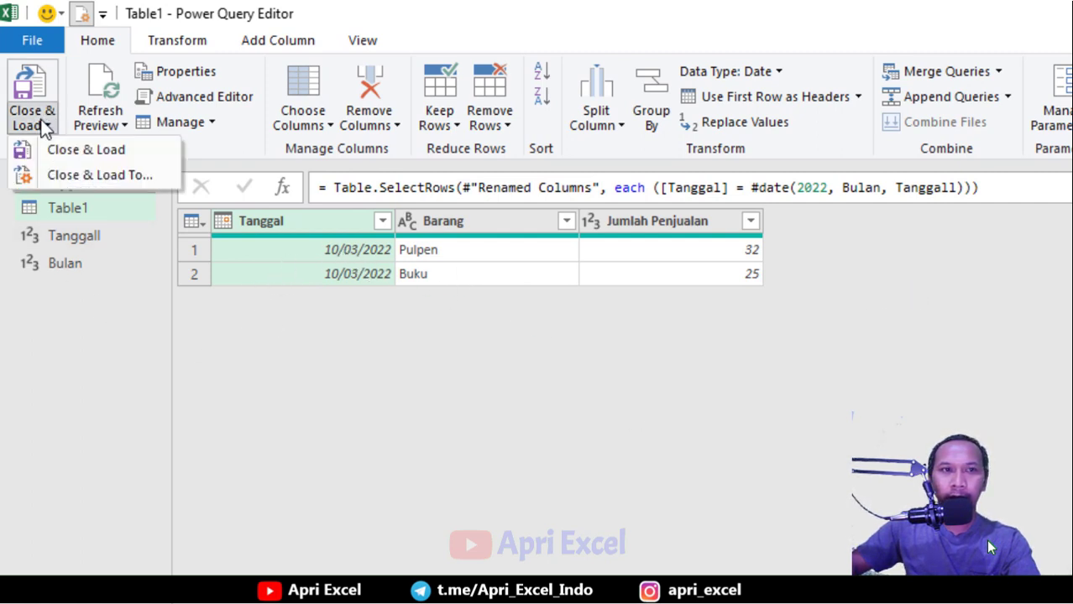
left_click(70, 173)
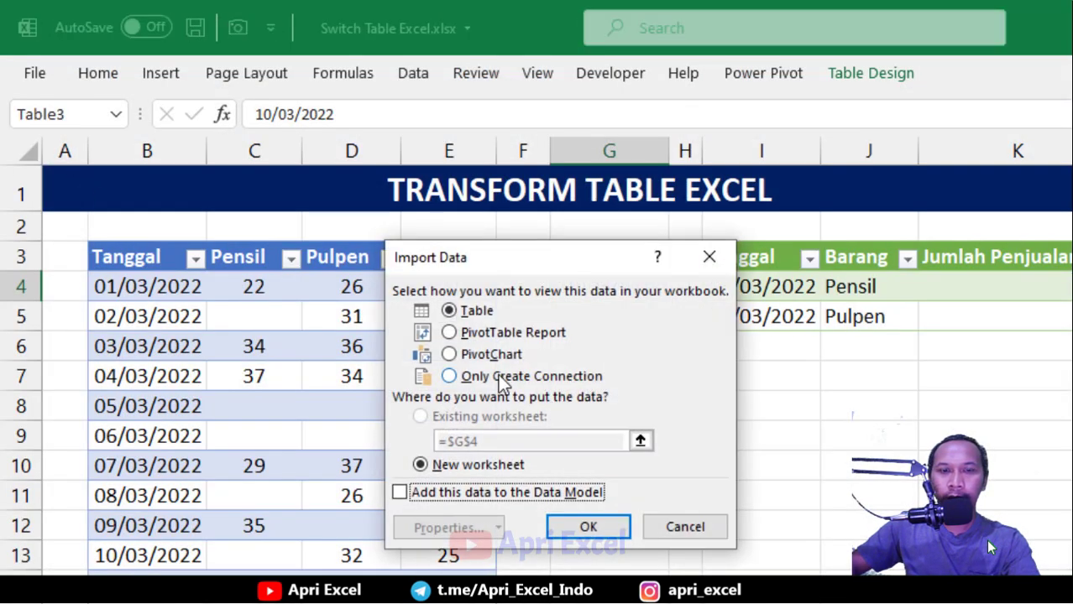
left_click(504, 378)
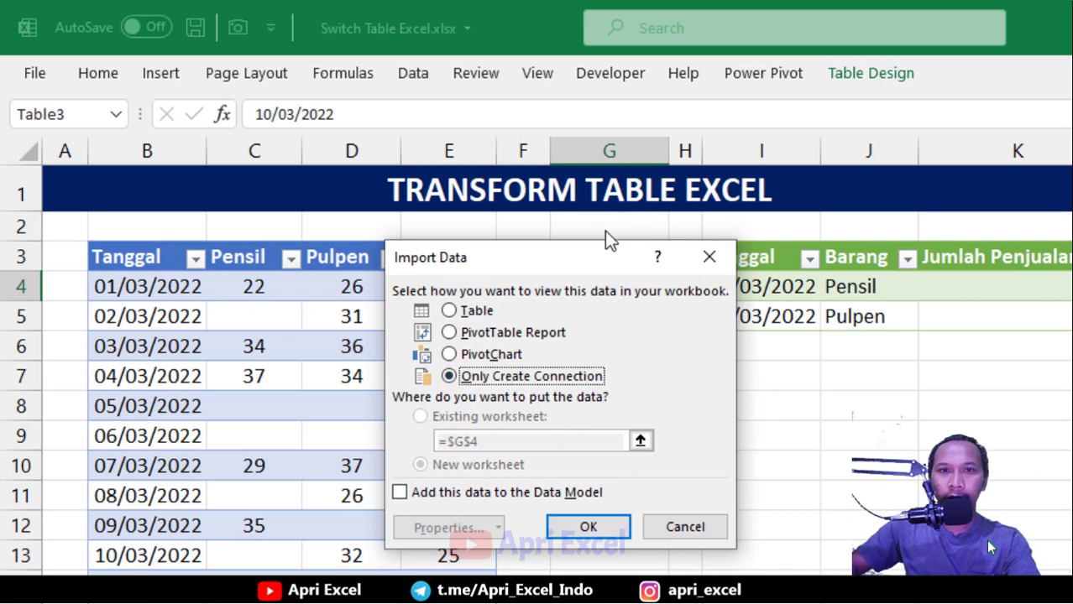
left_click_drag(584, 258, 348, 344)
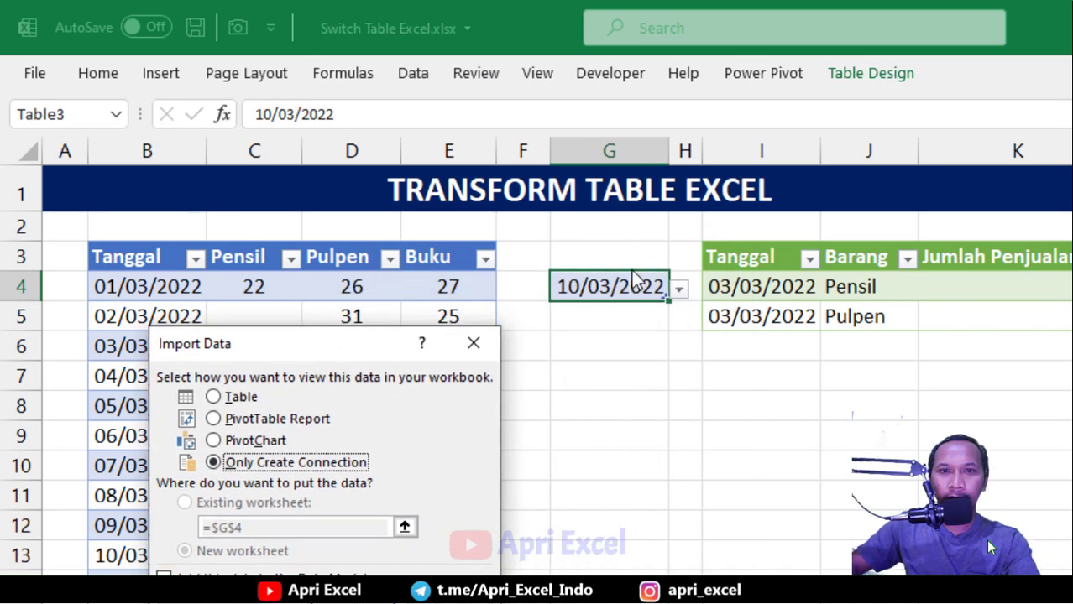
left_click(353, 603)
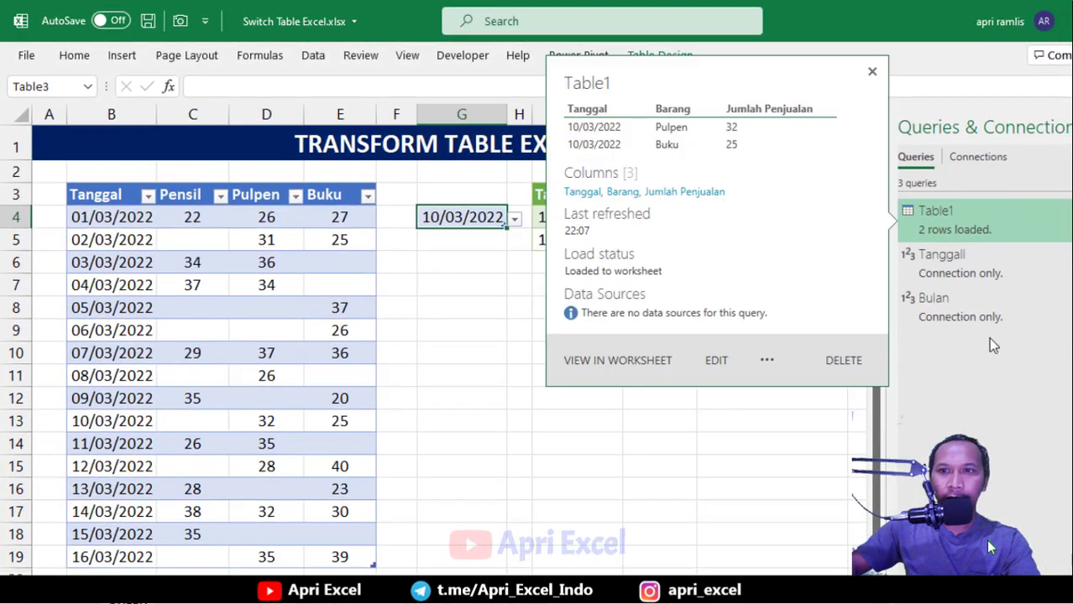
- Check the load status of the Table1, Tanggall and Bulan queries
left_click(975, 216)
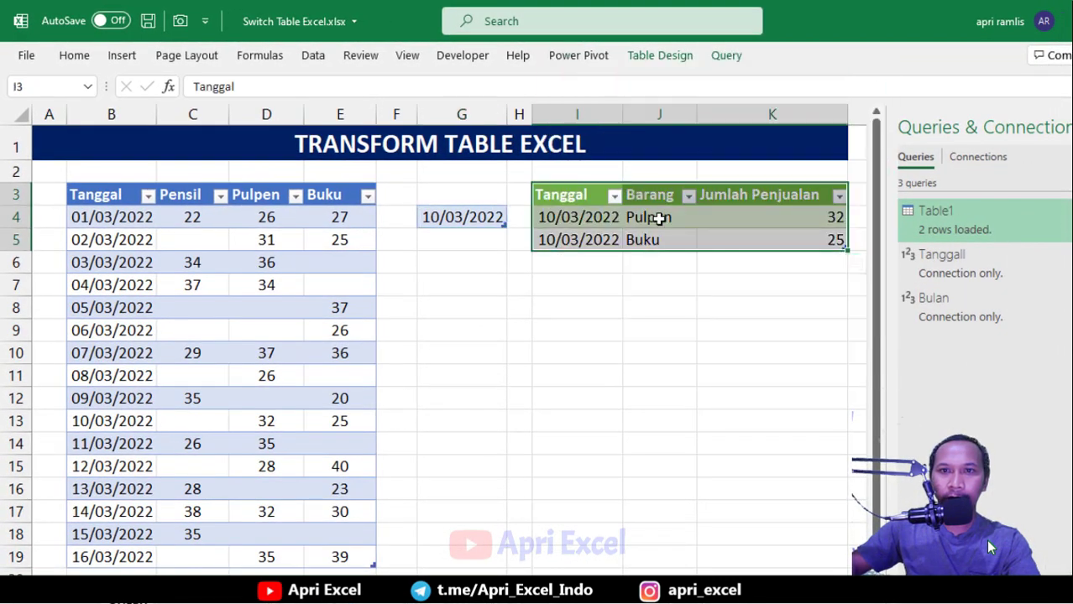
left_click(975, 258)
left_click(967, 310)
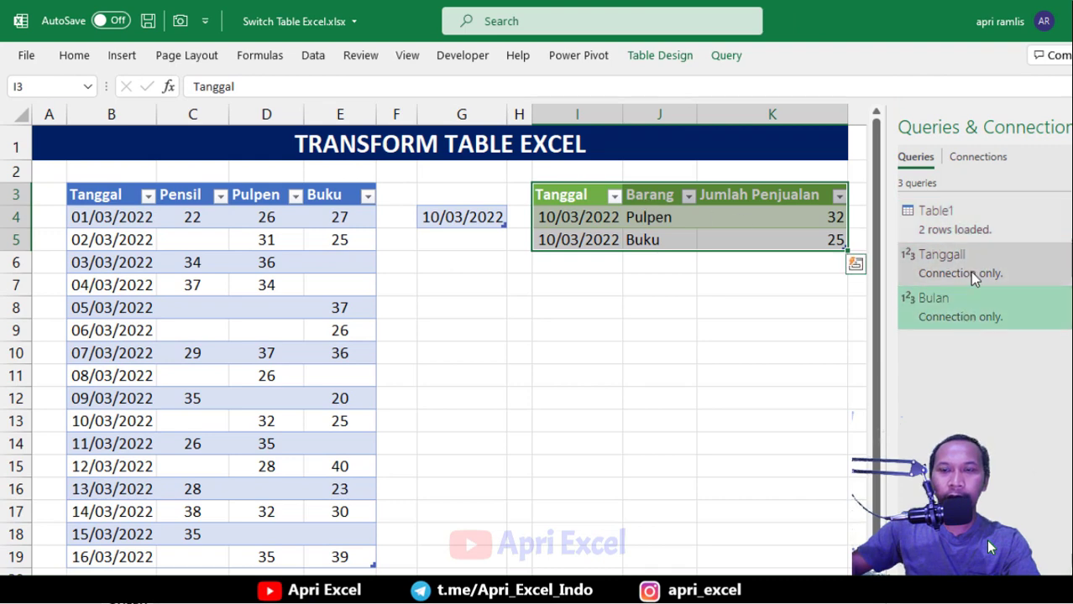
- Choose 09/03/2022 in the date dropdown in G4 and refresh the green output table
left_click(455, 223)
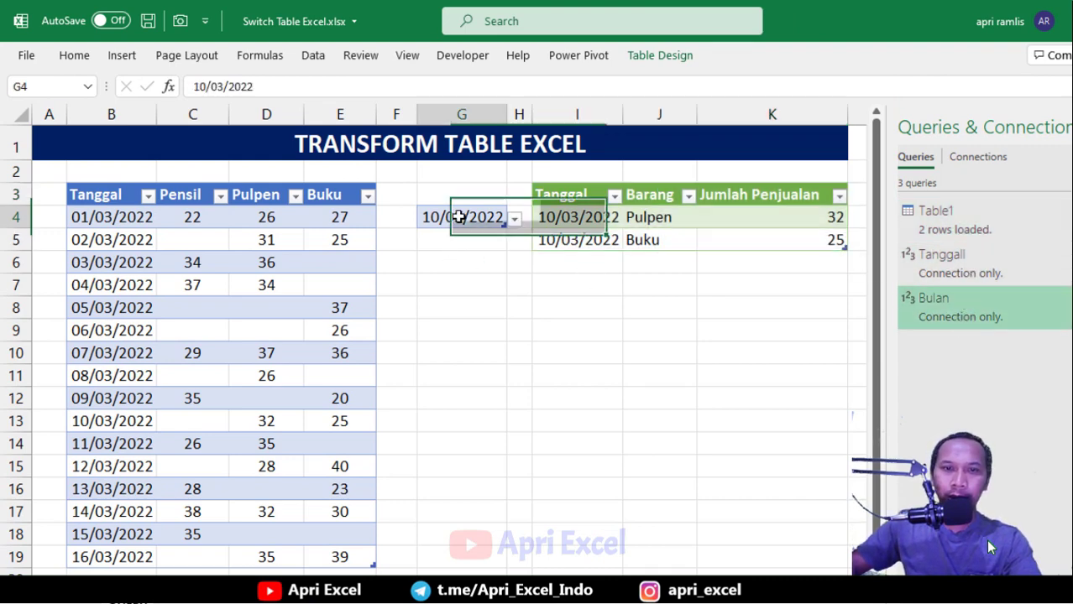
left_click(516, 219)
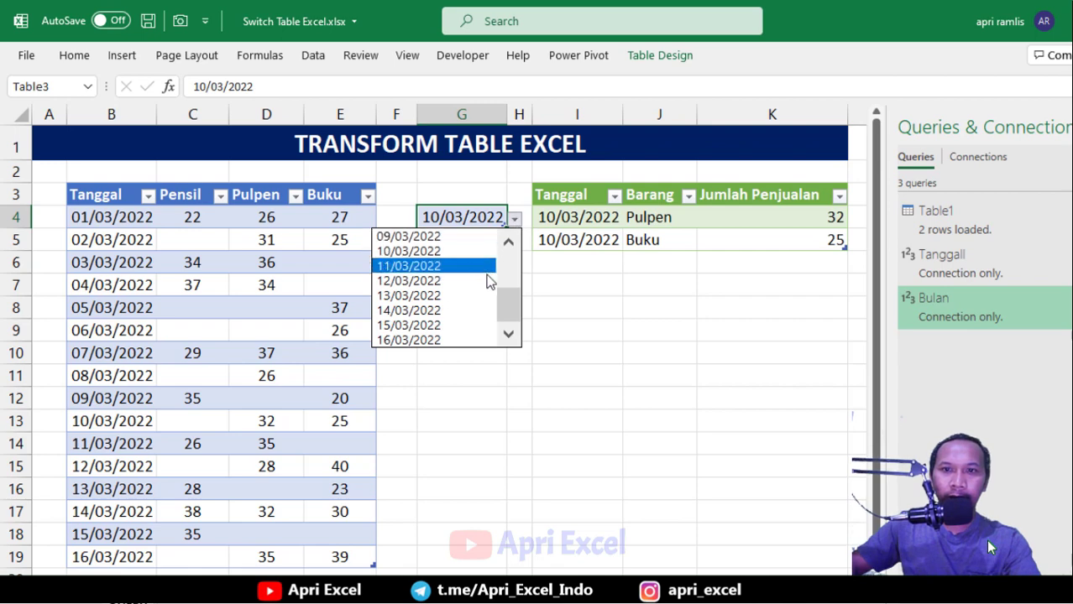
left_click(467, 238)
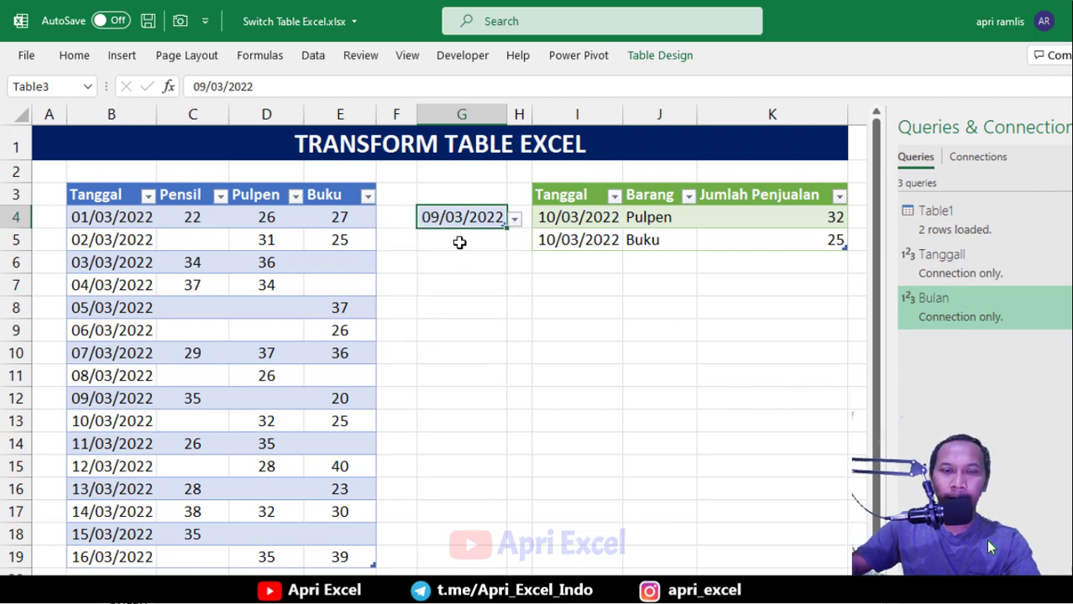
left_click(593, 216)
right_click(606, 218)
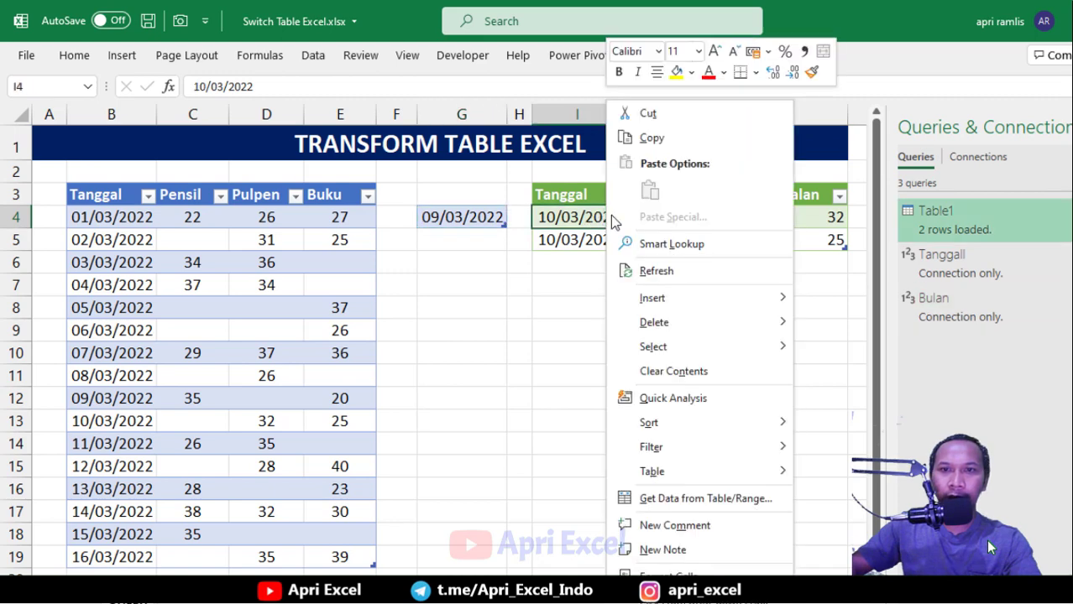
left_click(649, 272)
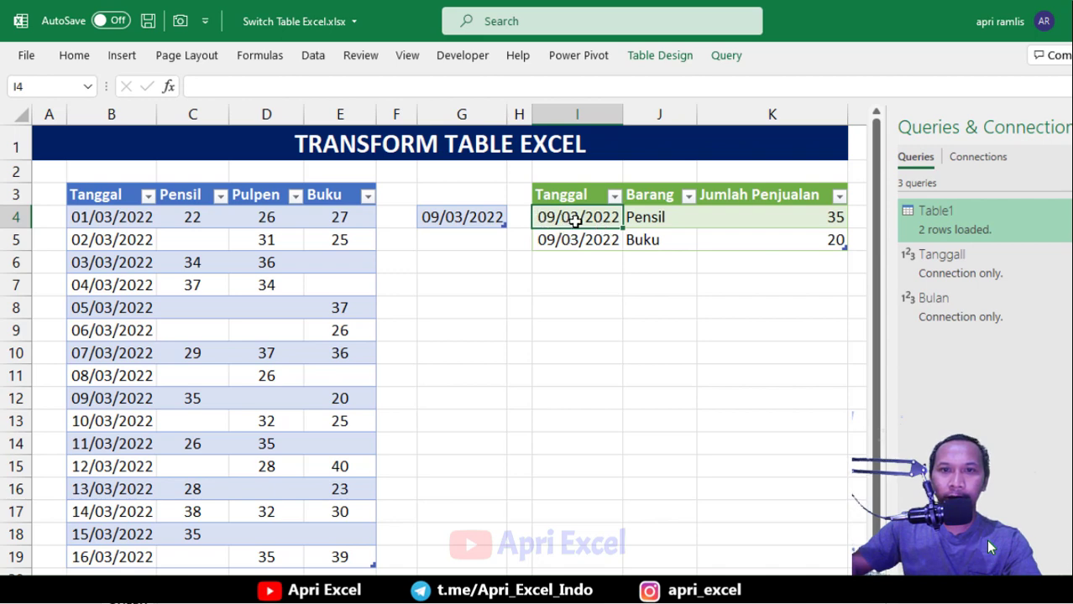
- Compare the output table's items and sales amounts with the 09/03/2022 row of the source table
left_click(650, 220)
left_click(688, 239)
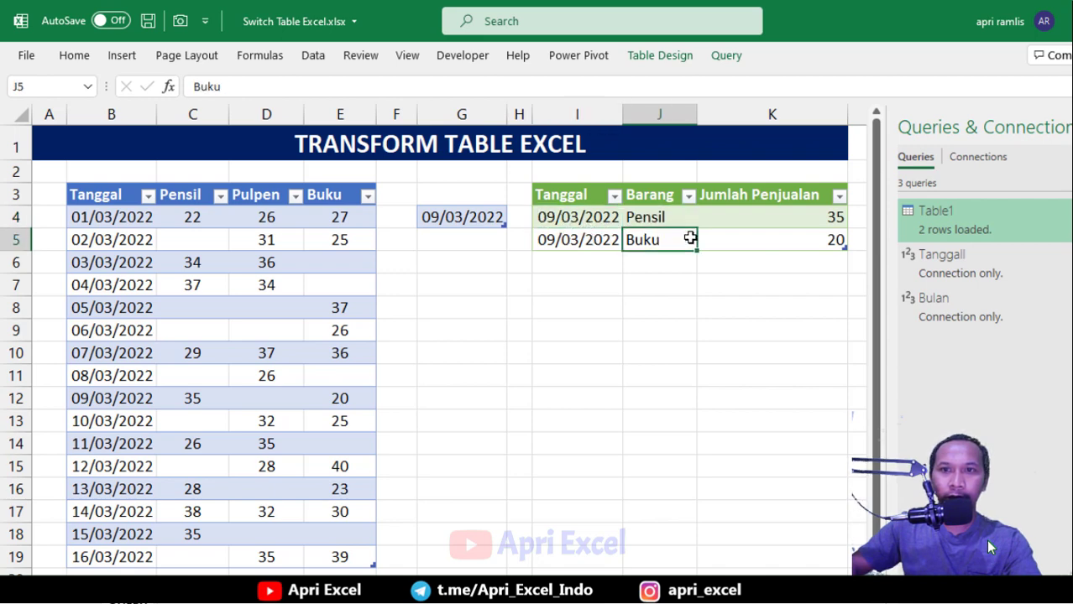
left_click(788, 216)
left_click(802, 239)
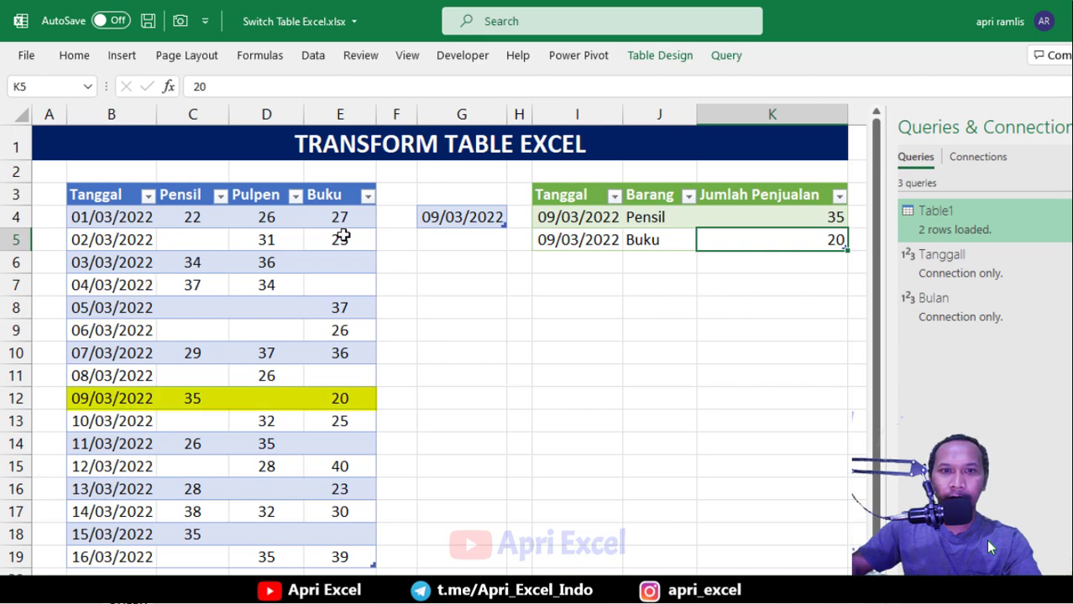
left_click(478, 216)
left_click_drag(99, 395, 330, 380)
left_click(183, 403)
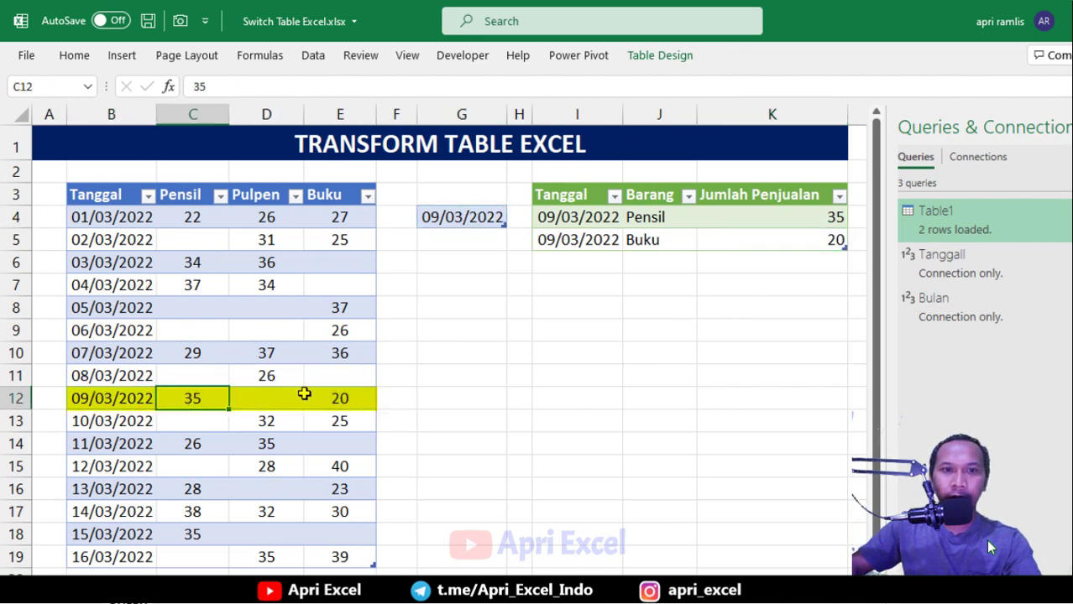
left_click(334, 395)
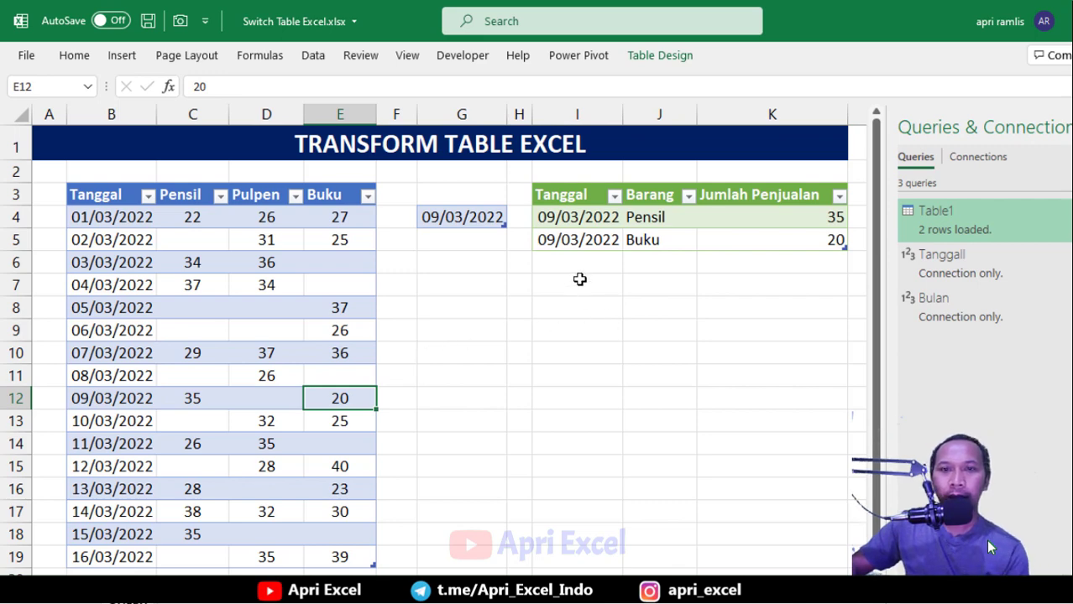
left_click(559, 240)
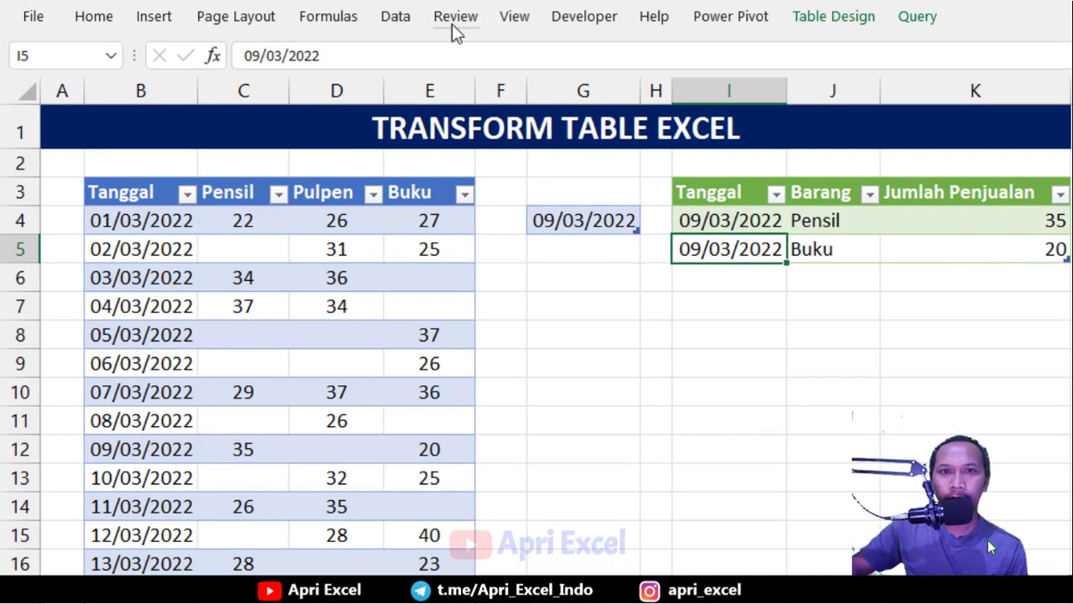
- Record a macro with the default name in this workbook that refreshes all queries
left_click(584, 23)
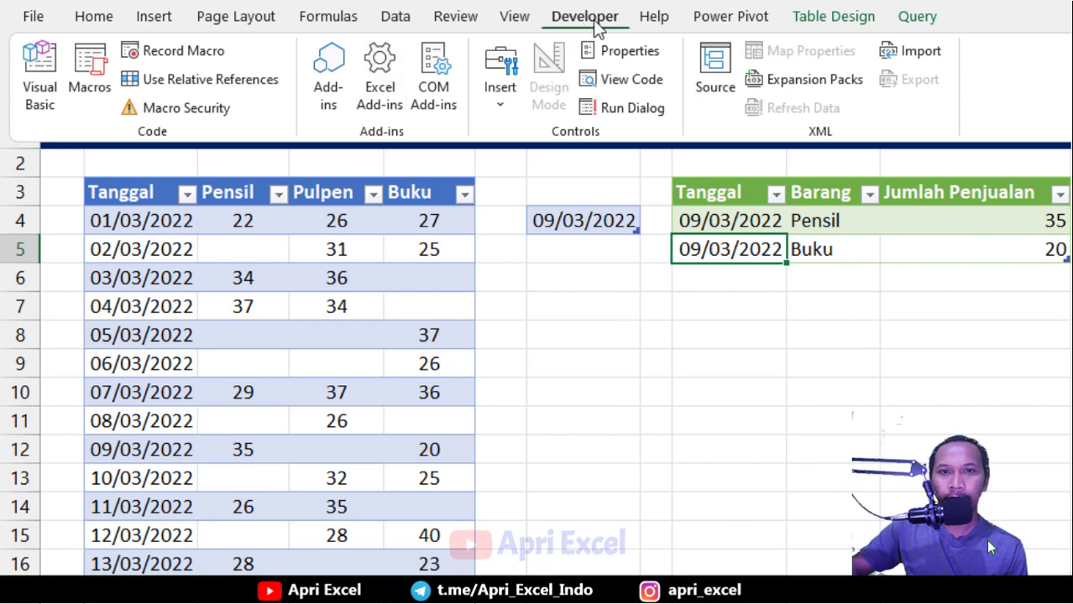
left_click(201, 55)
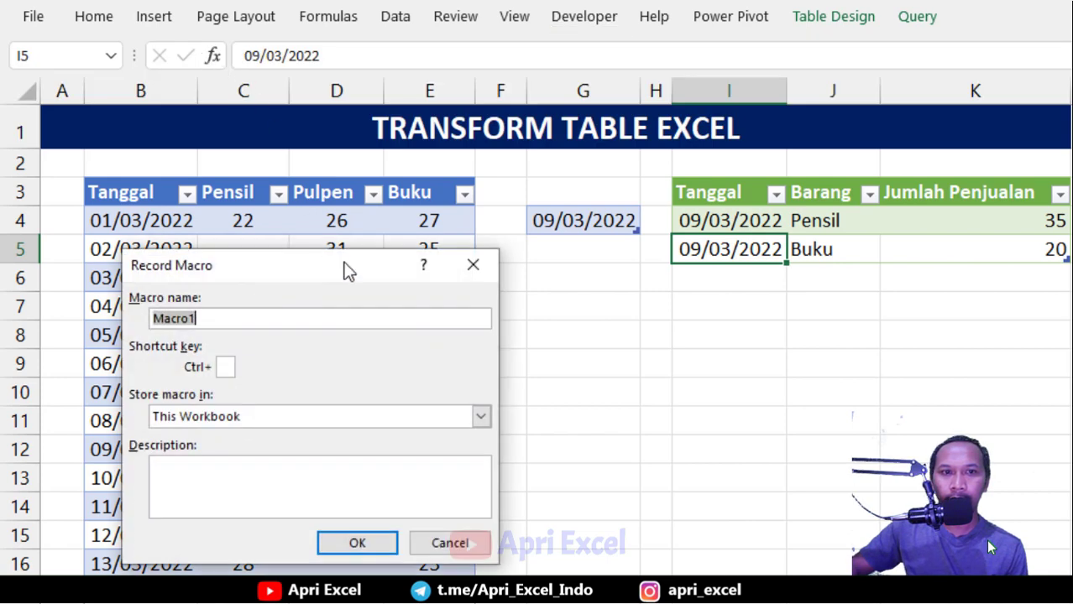
left_click(364, 543)
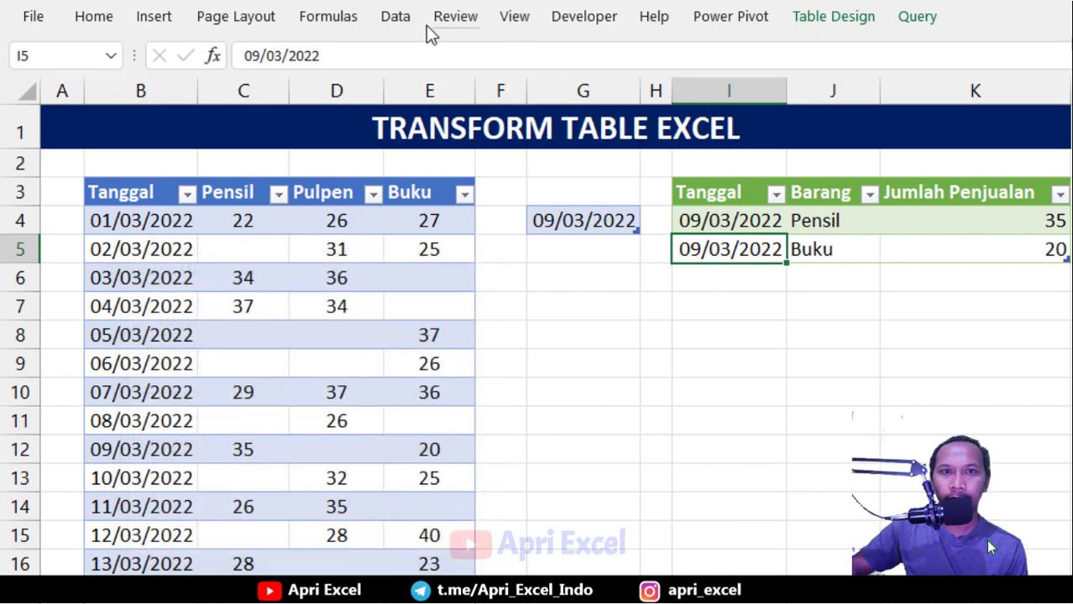
left_click(407, 20)
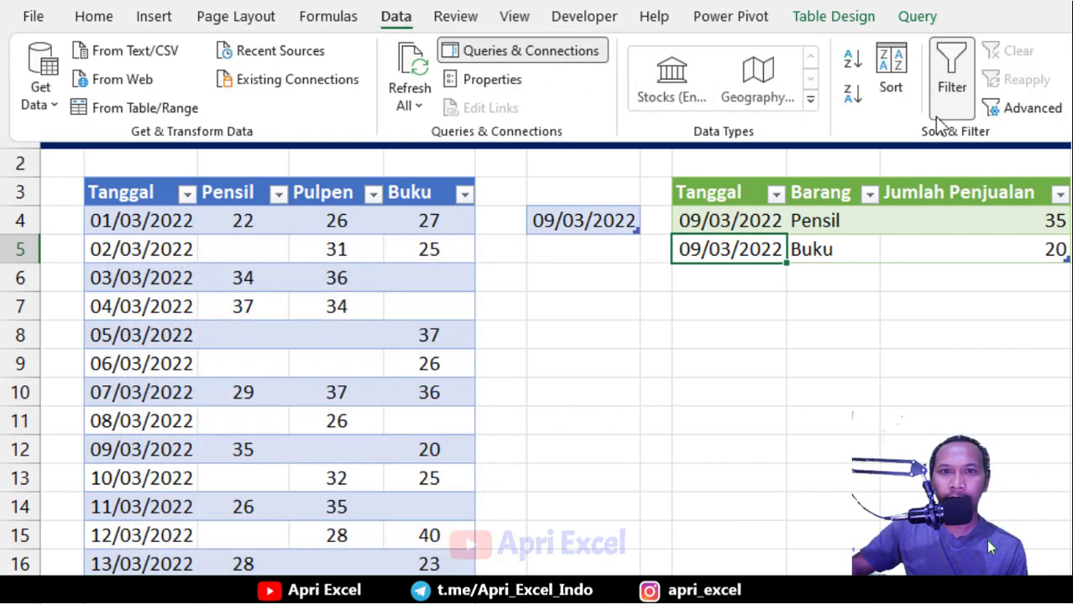
left_click(412, 64)
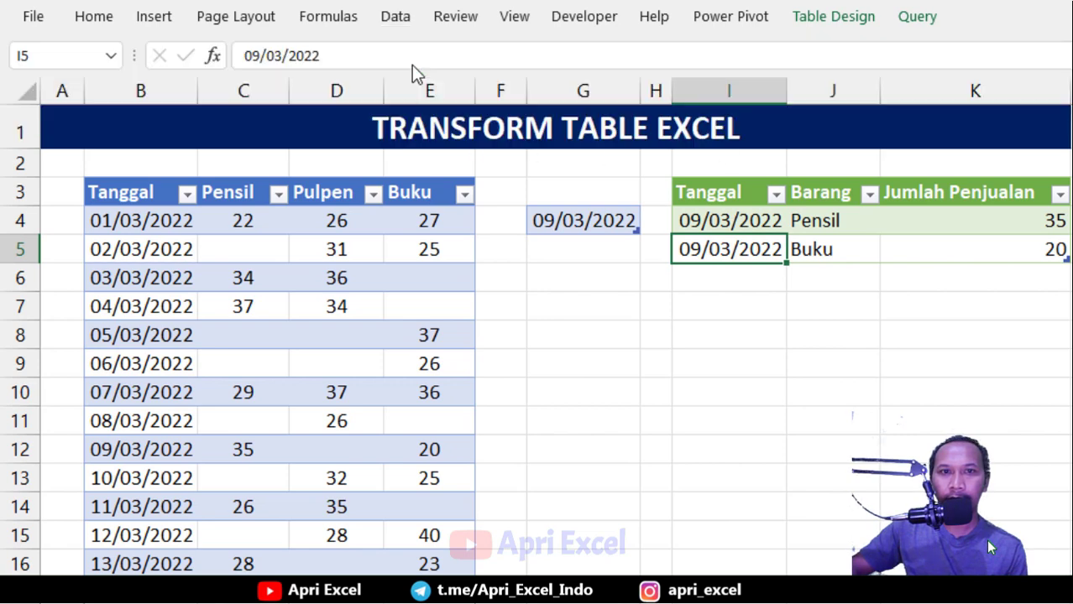
left_click(593, 23)
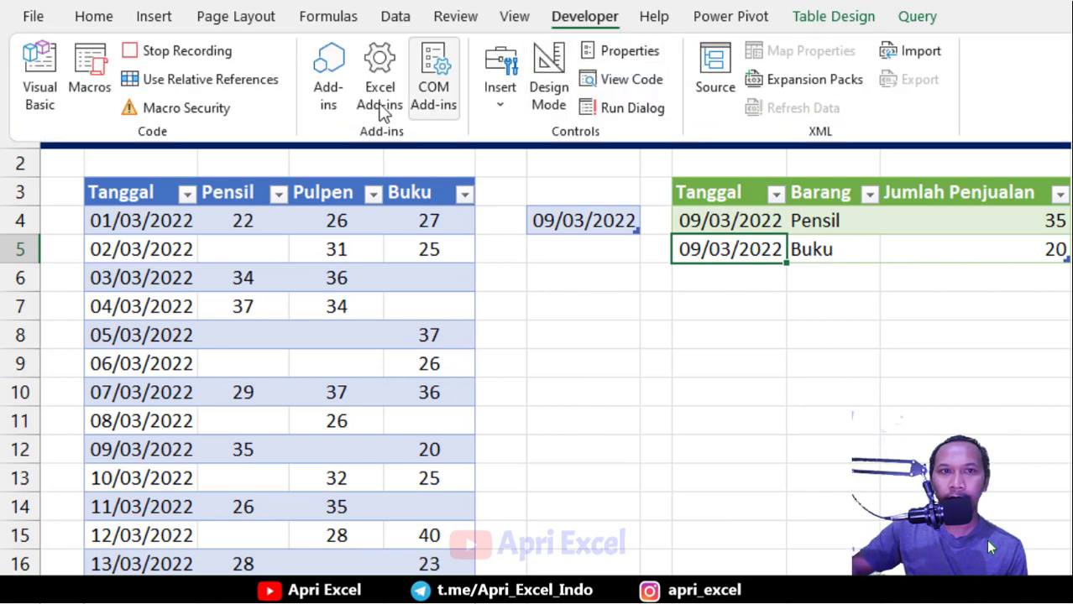
left_click(189, 59)
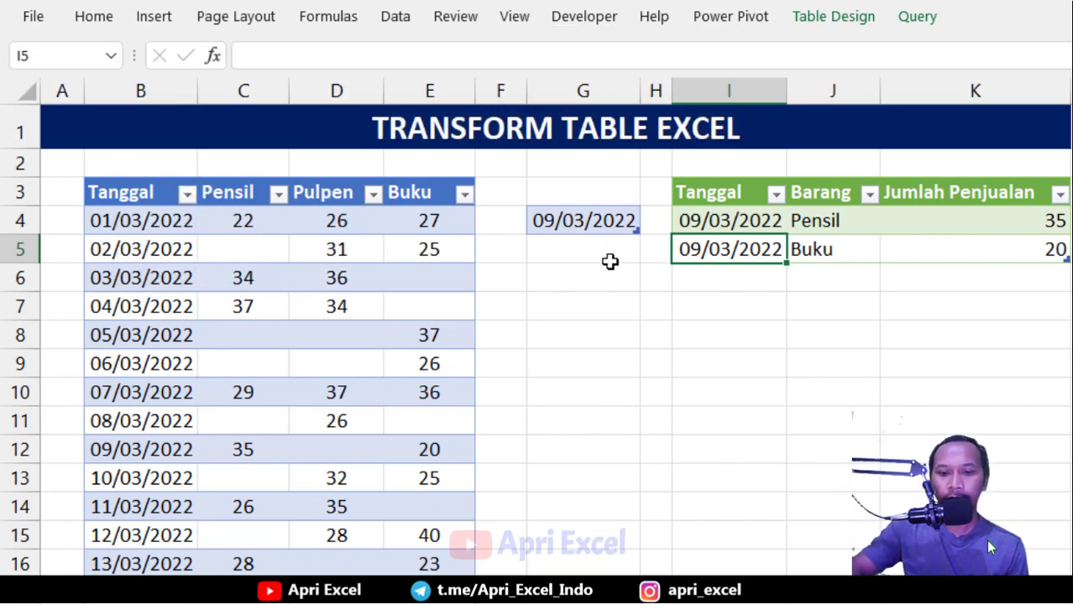
- Open Module1 in the Visual Basic editor and copy the ActiveWorkbook.RefreshAll line from the recorded macro
key("alt+F11")
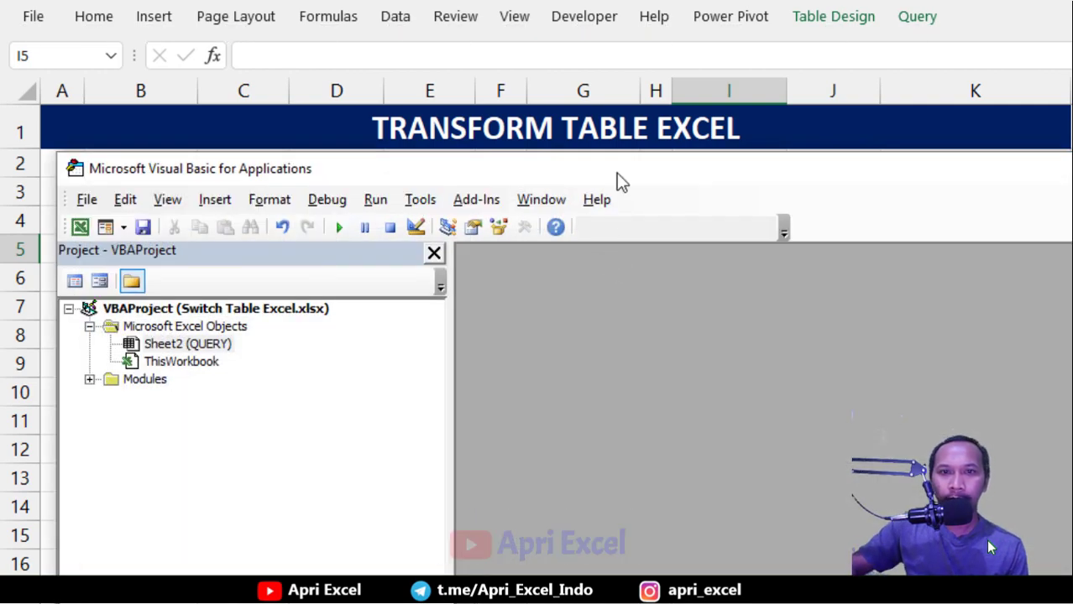
left_click_drag(616, 173, 853, 116)
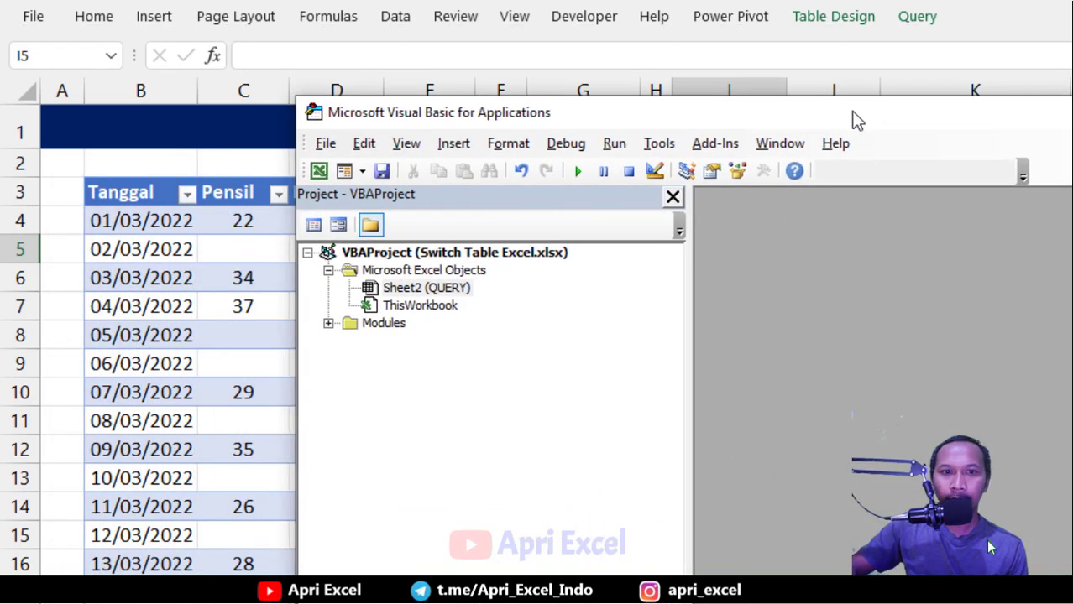
double_click(395, 324)
left_click(406, 344)
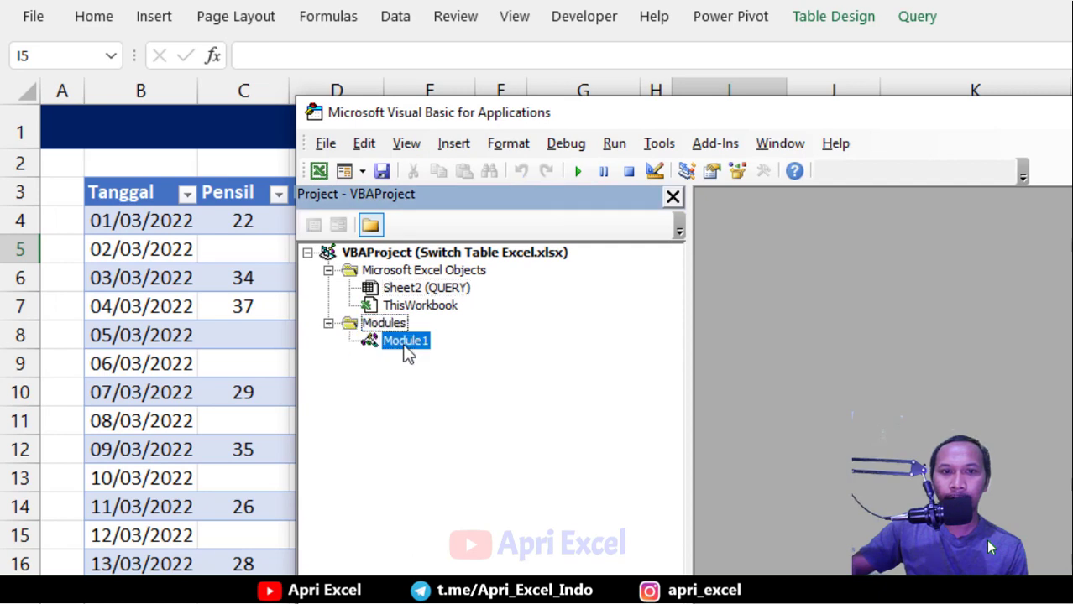
double_click(405, 340)
left_click_drag(1006, 336, 770, 333)
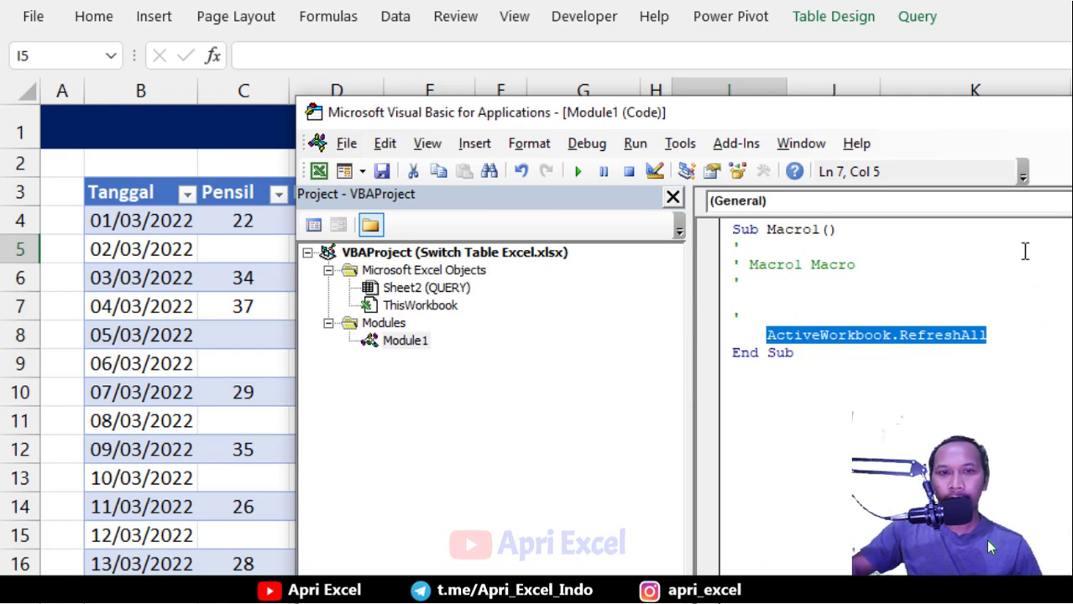
key("ctrl+c")
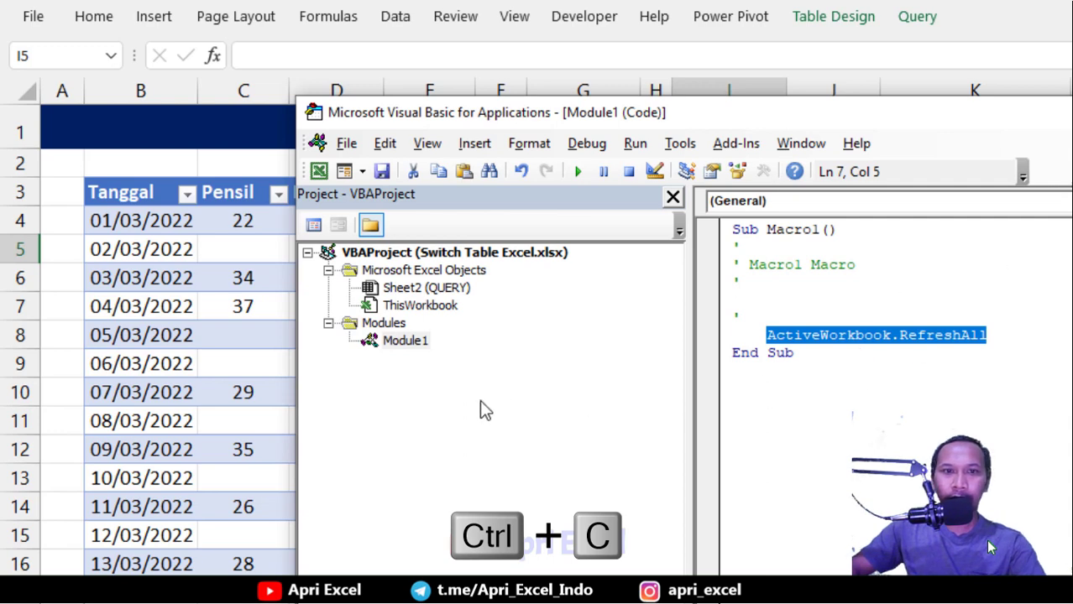
- Open the code of Sheet2 (QUERY), add a Worksheet Change event procedure, and delete the SelectionChange procedure
left_click(428, 289)
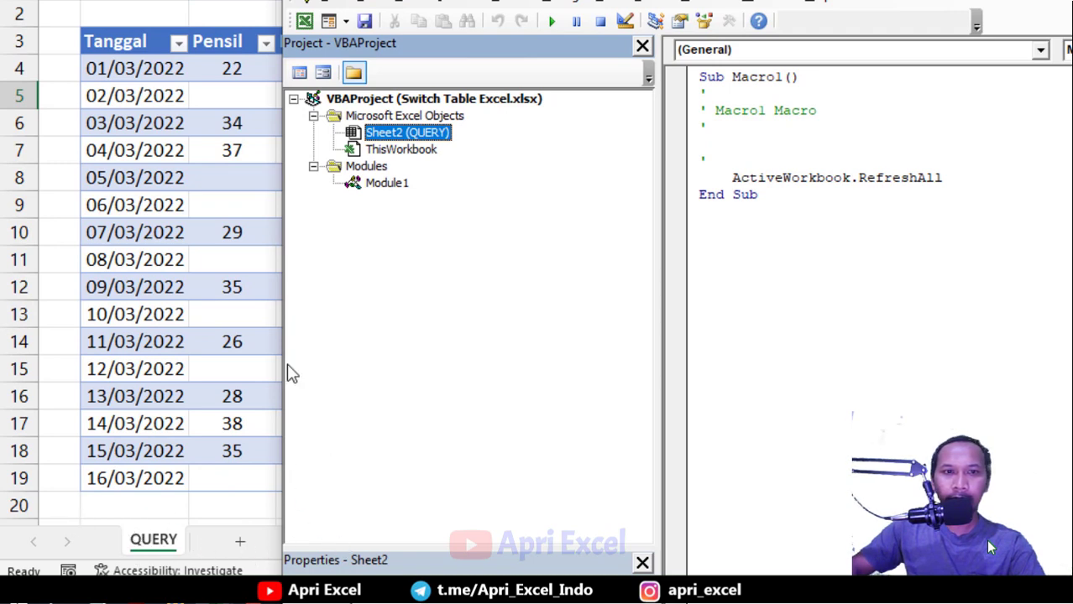
left_click_drag(537, 1, 548, 34)
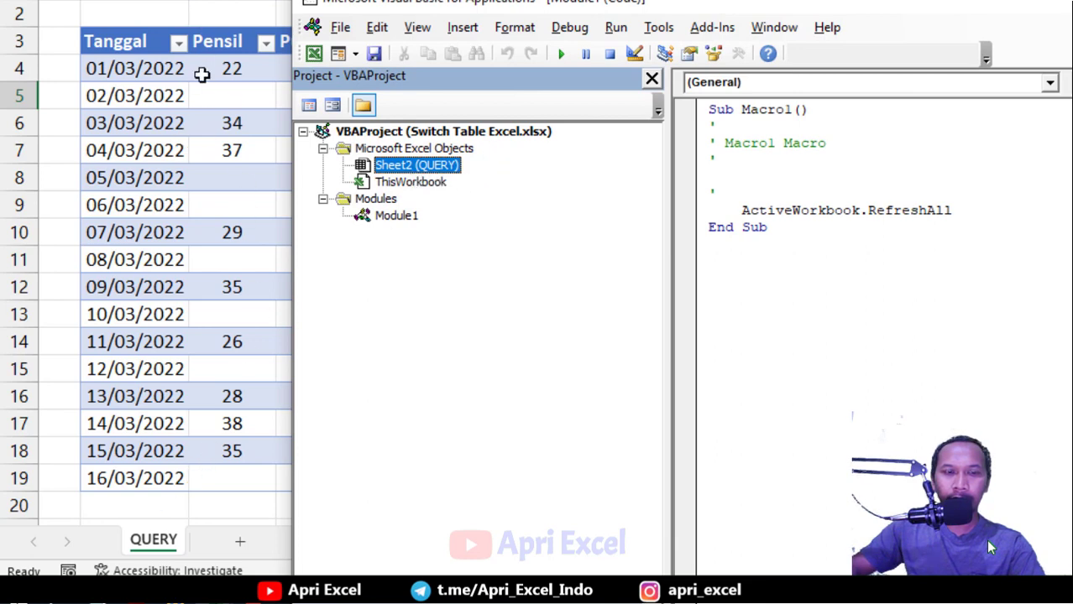
double_click(417, 165)
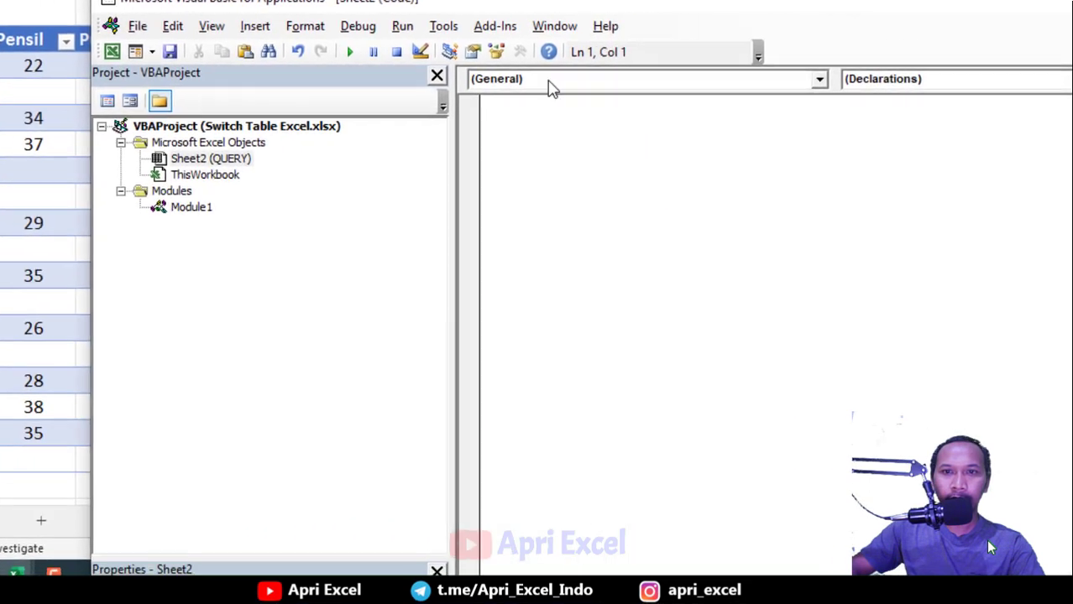
left_click(531, 84)
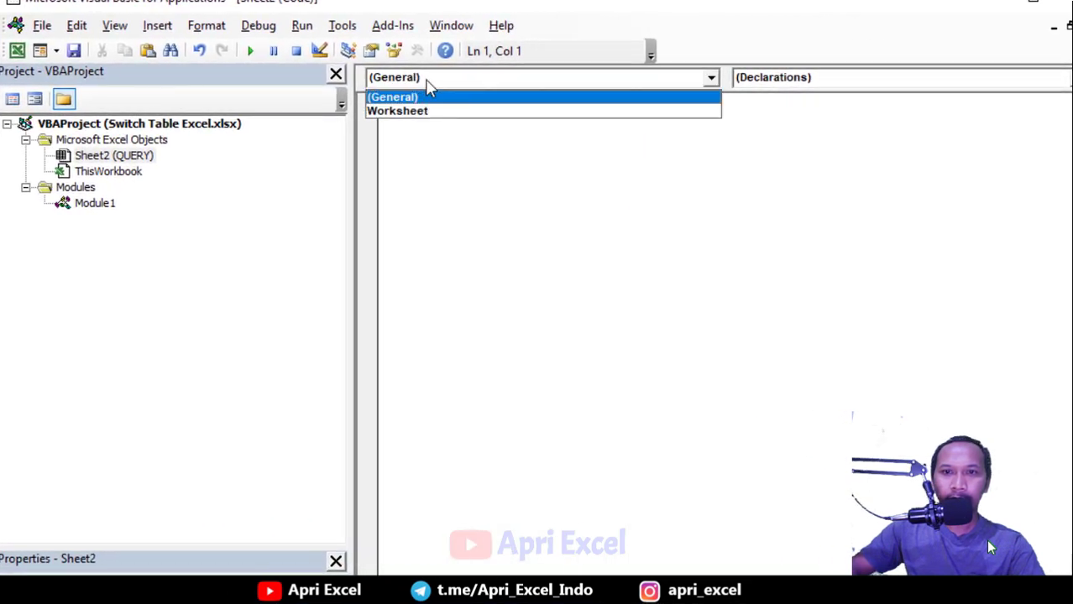
left_click(411, 112)
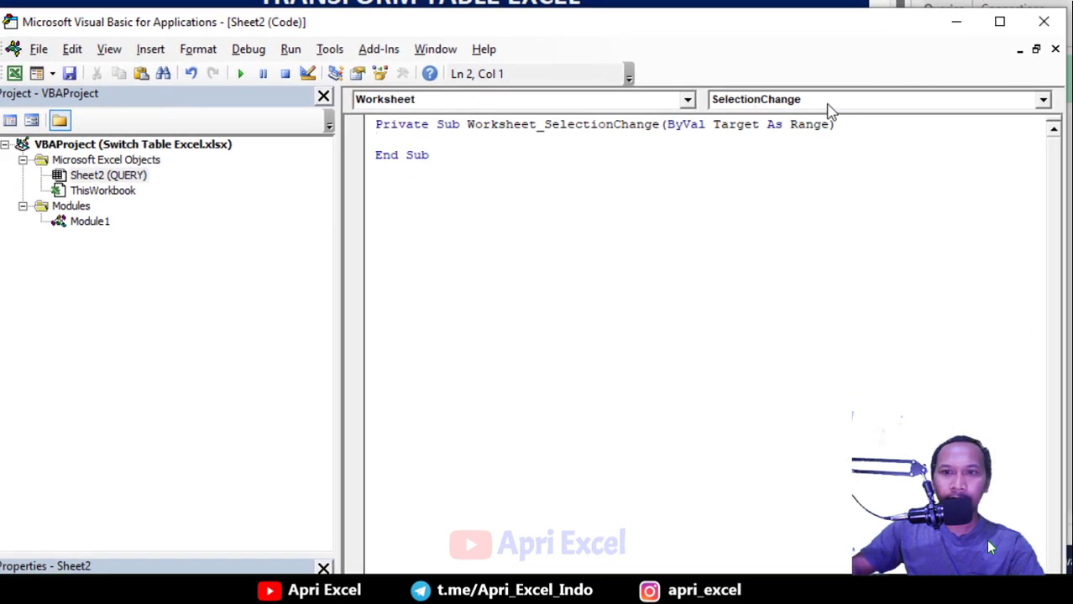
left_click(827, 104)
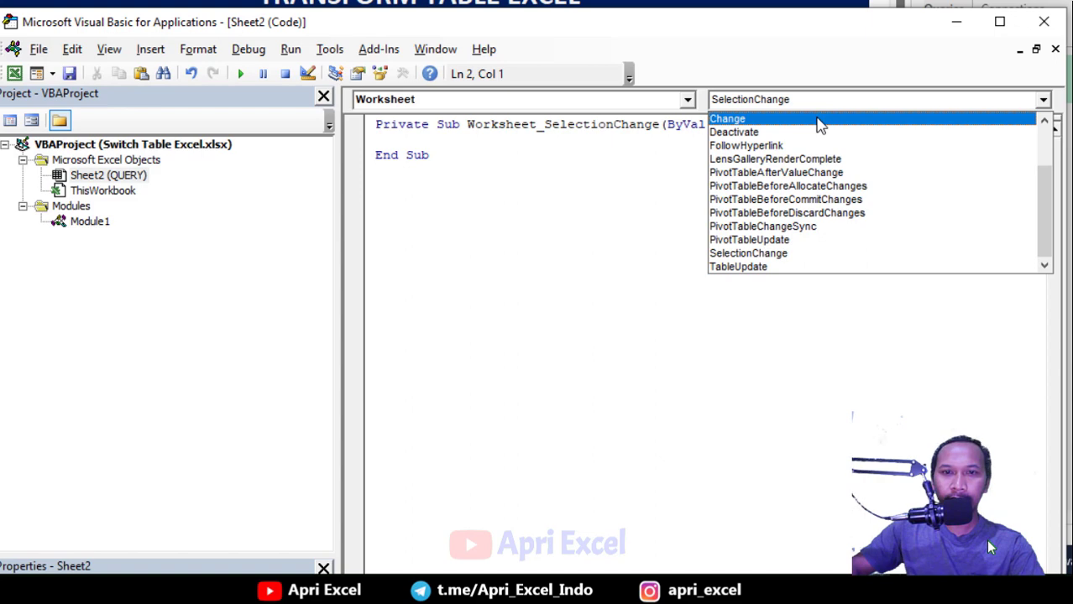
left_click(820, 121)
left_click_drag(432, 217, 354, 182)
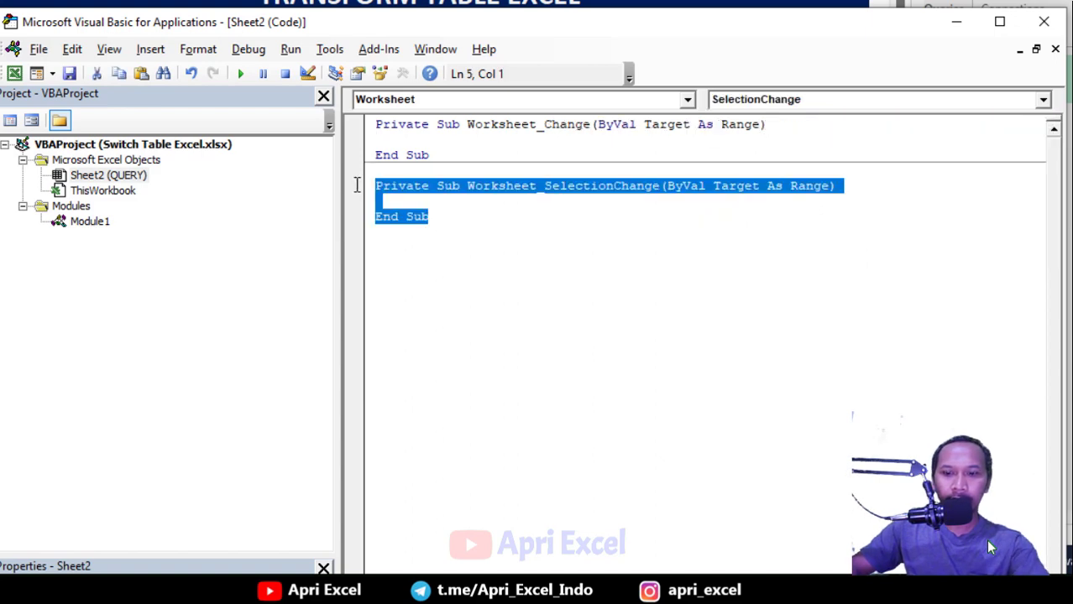
key("Delete")
- In the Worksheet_Change procedure, write an If block that runs ActiveWorkbook.RefreshAll when Target.Address = "$G$4", closed with End If
left_click_drag(470, 22, 638, 233)
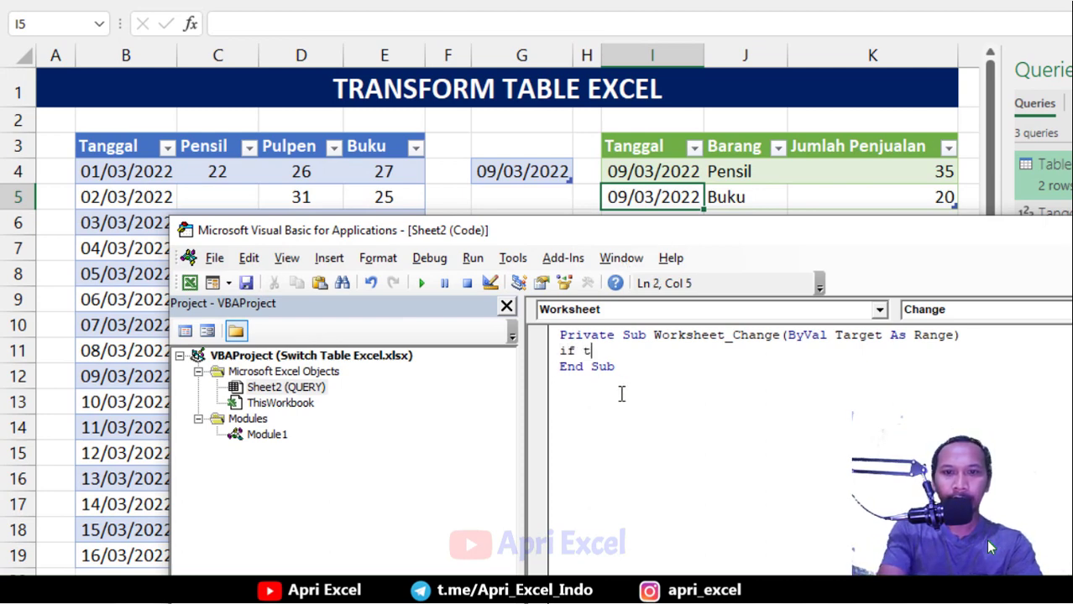
type("get.address = \"$G")
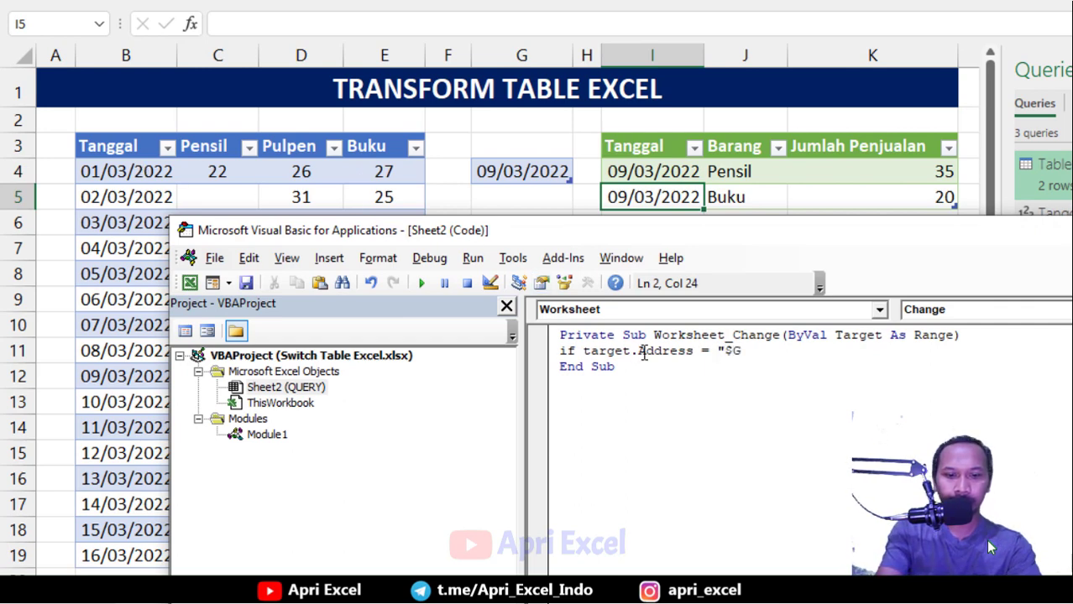
type("the")
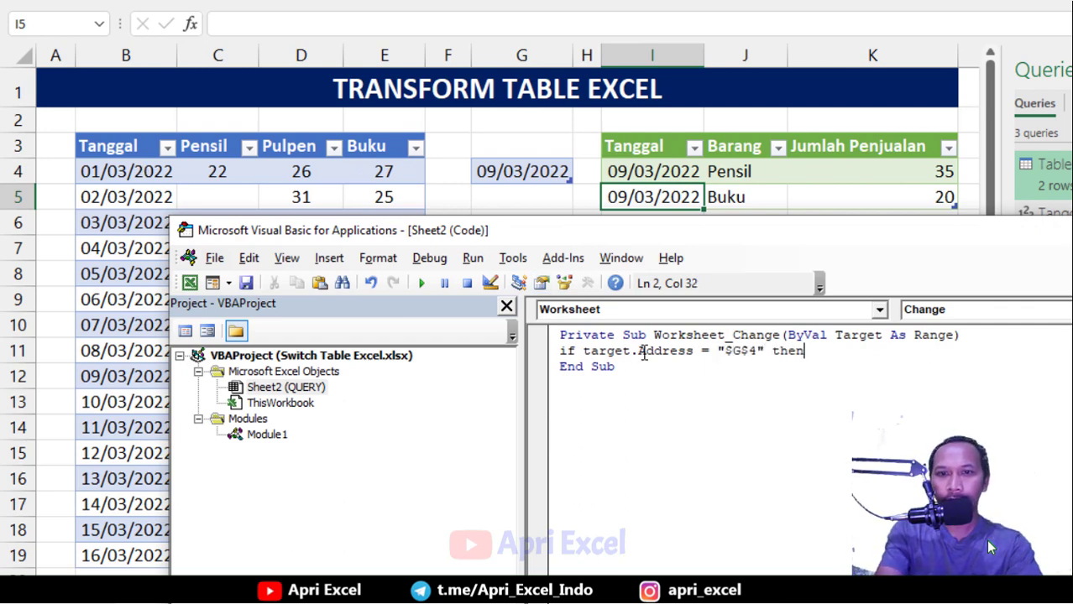
type("n")
key("Return")
key("ctrl+v")
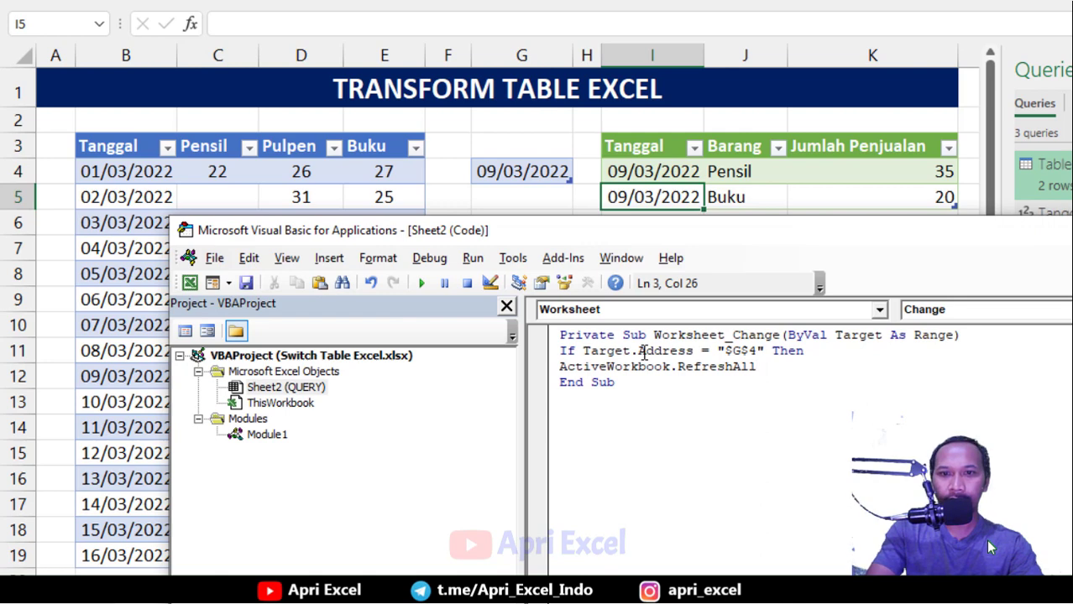
key("Return")
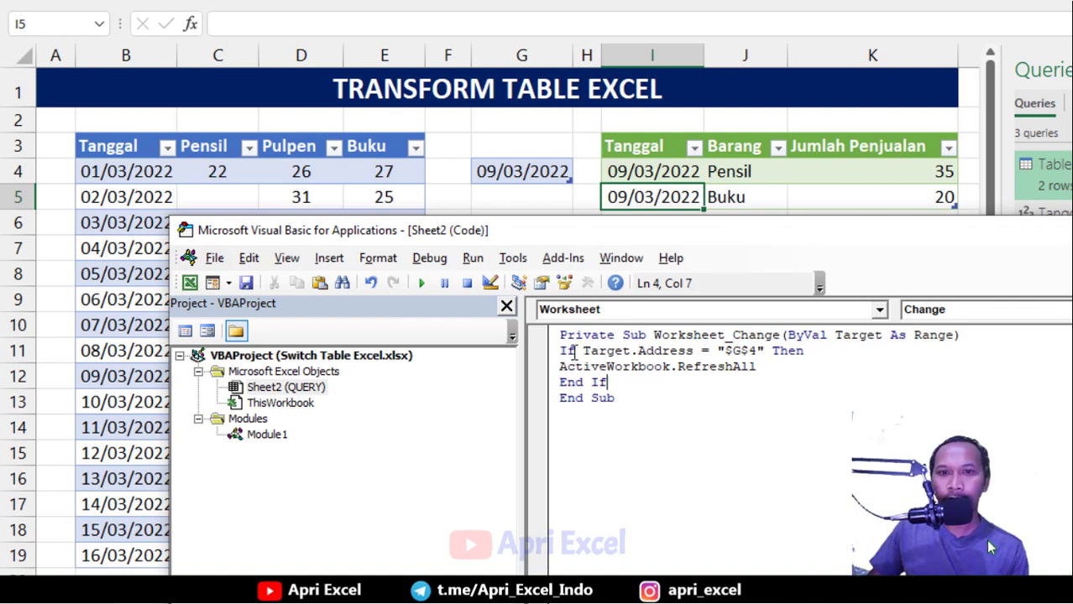
left_click_drag(577, 351, 560, 352)
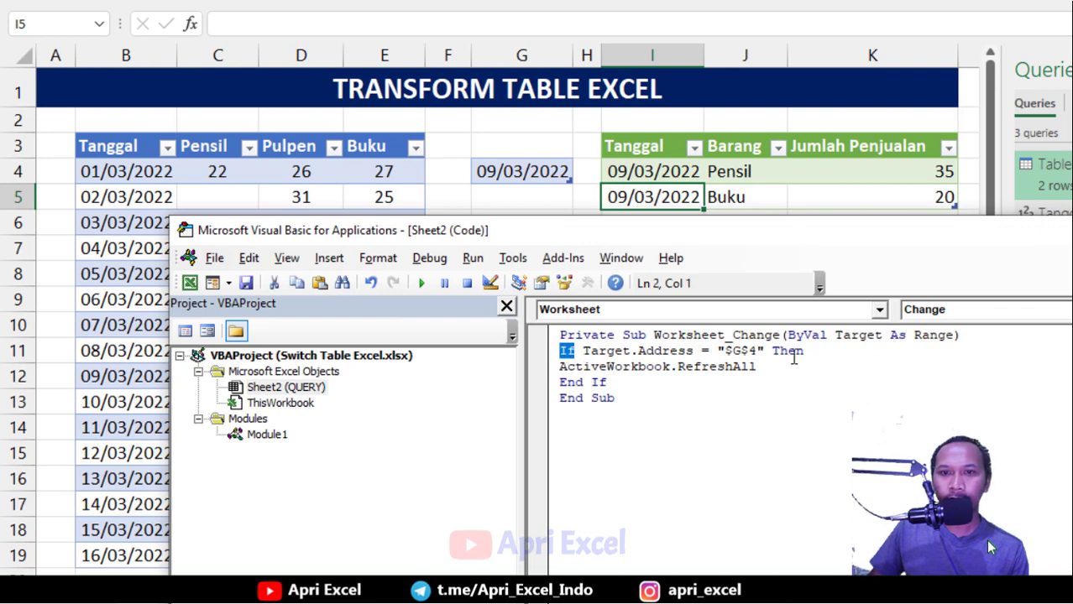
left_click_drag(793, 356, 779, 354)
left_click_drag(617, 384, 575, 385)
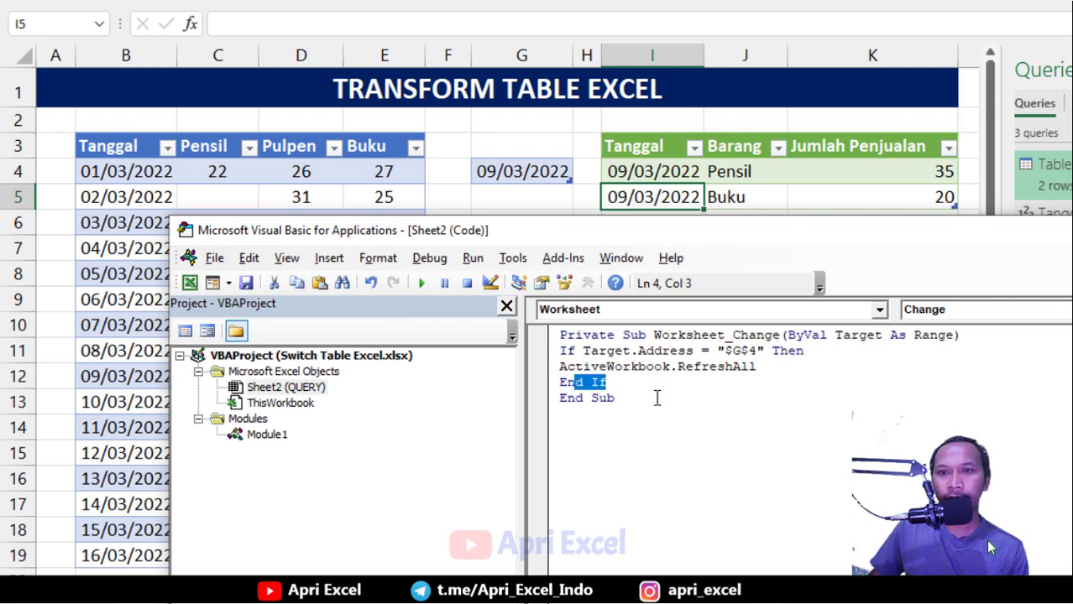
left_click_drag(771, 257, 802, 309)
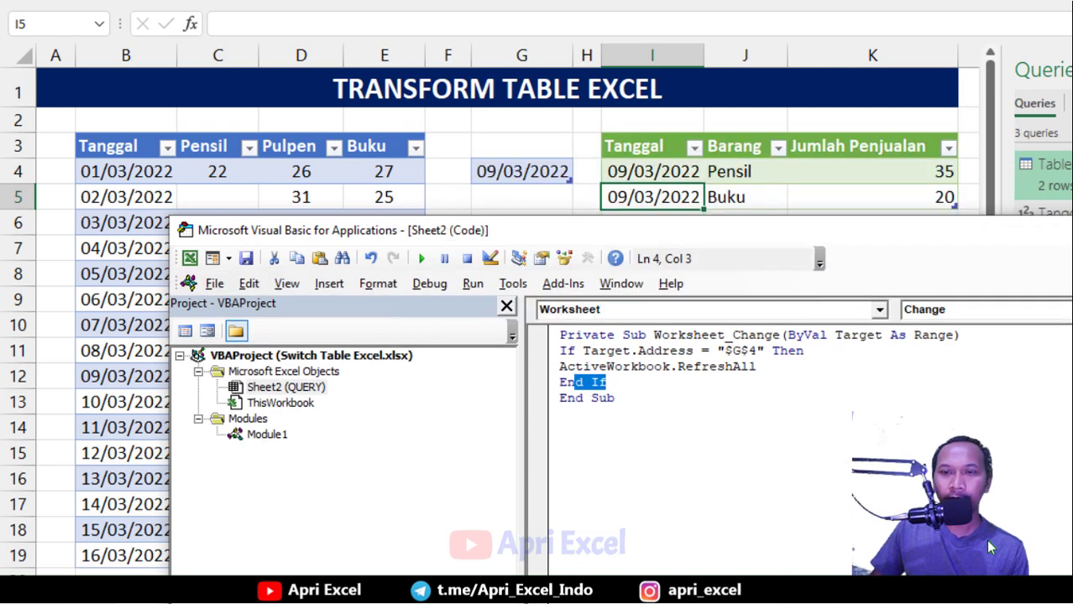
- Return to the worksheet and test the automatic refresh by choosing 12/03/2022, 15/03/2022 and finally 16/03/2022 in G4's date dropdown
key("alt+F11")
left_click(537, 172)
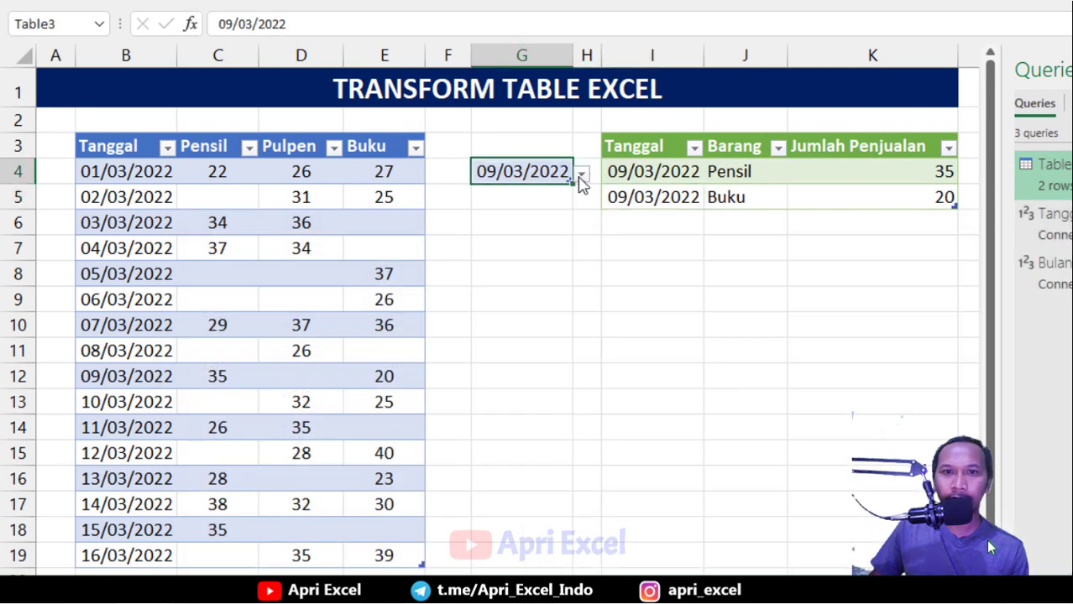
left_click(580, 174)
left_click(515, 243)
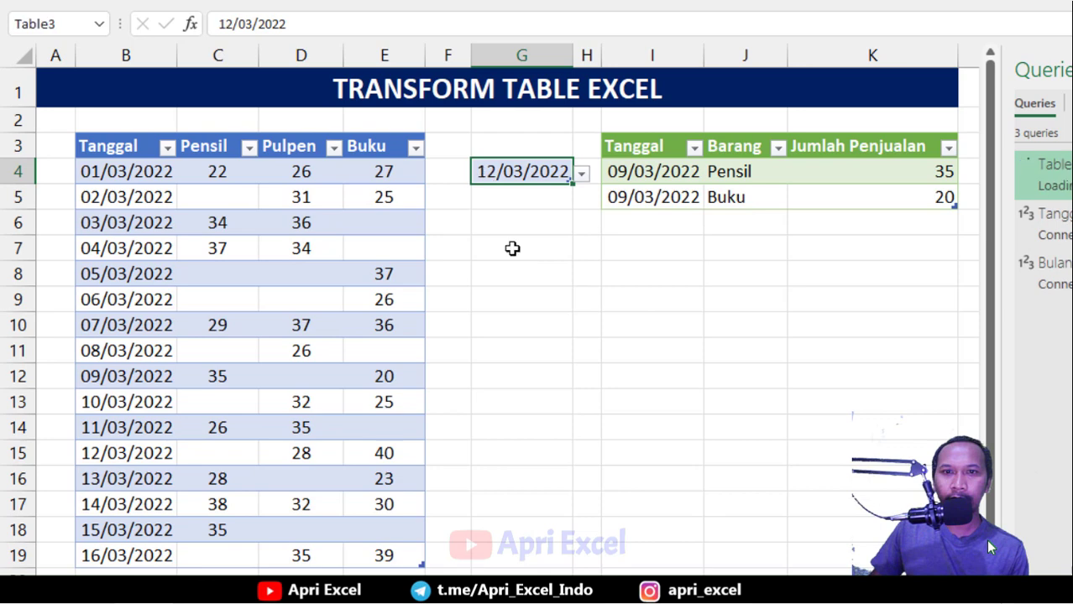
left_click(581, 175)
left_click(503, 290)
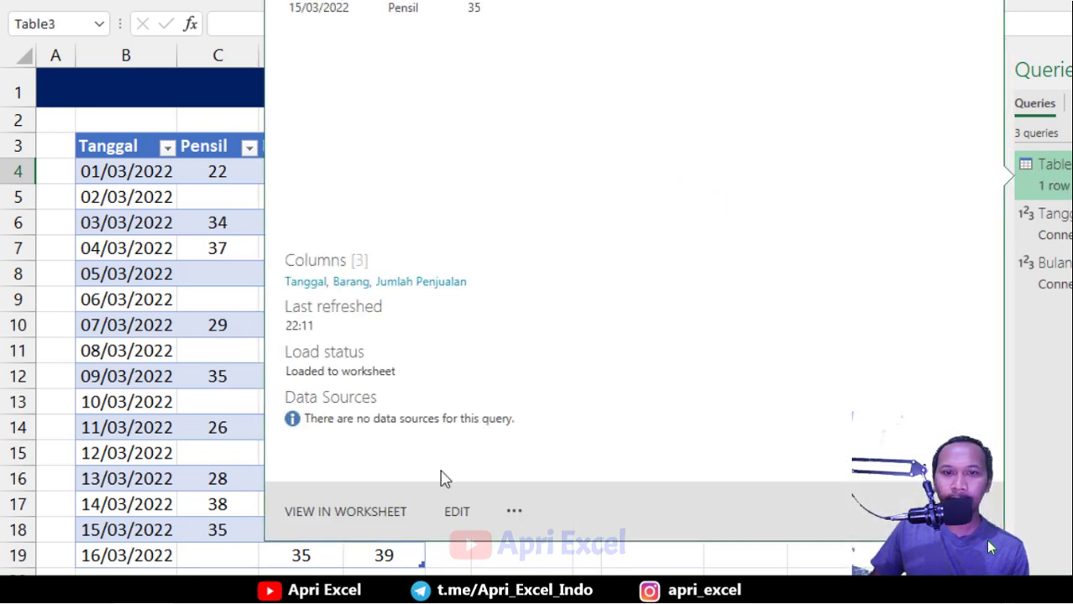
left_click(503, 571)
left_click(555, 178)
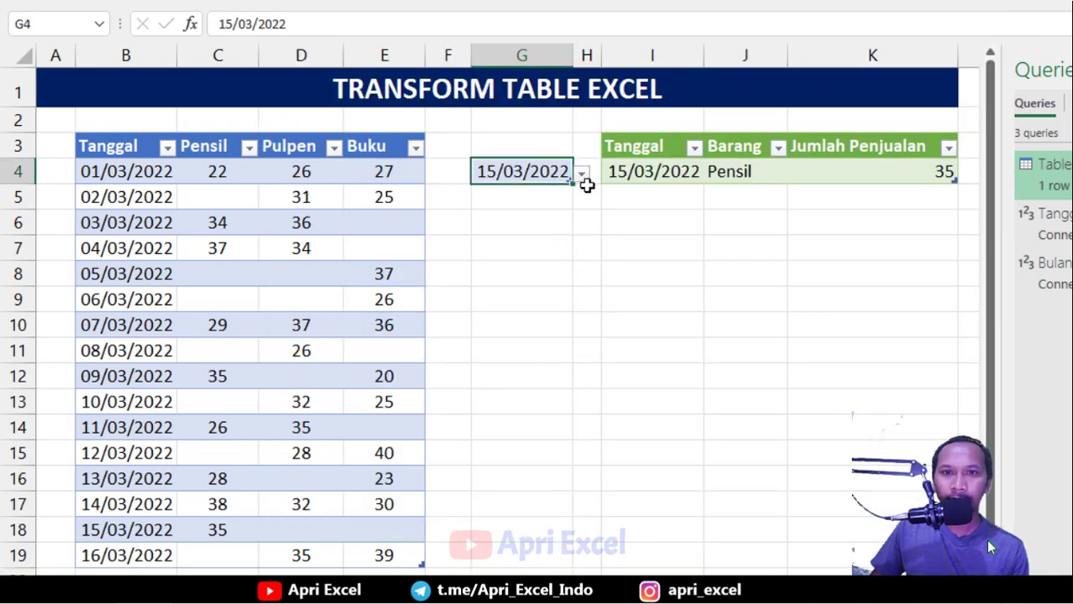
left_click(582, 174)
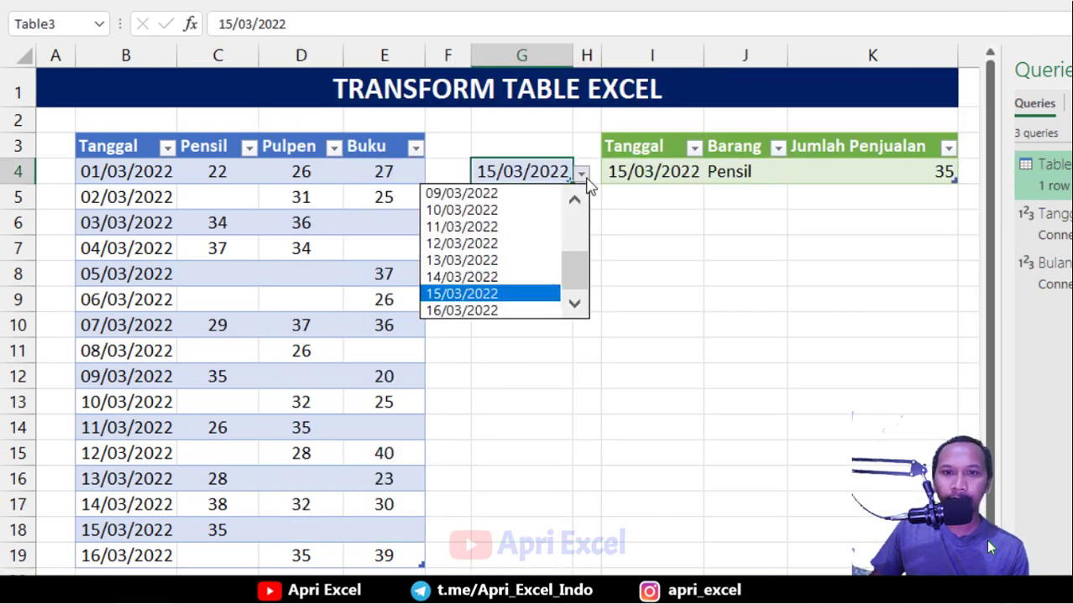
left_click(503, 312)
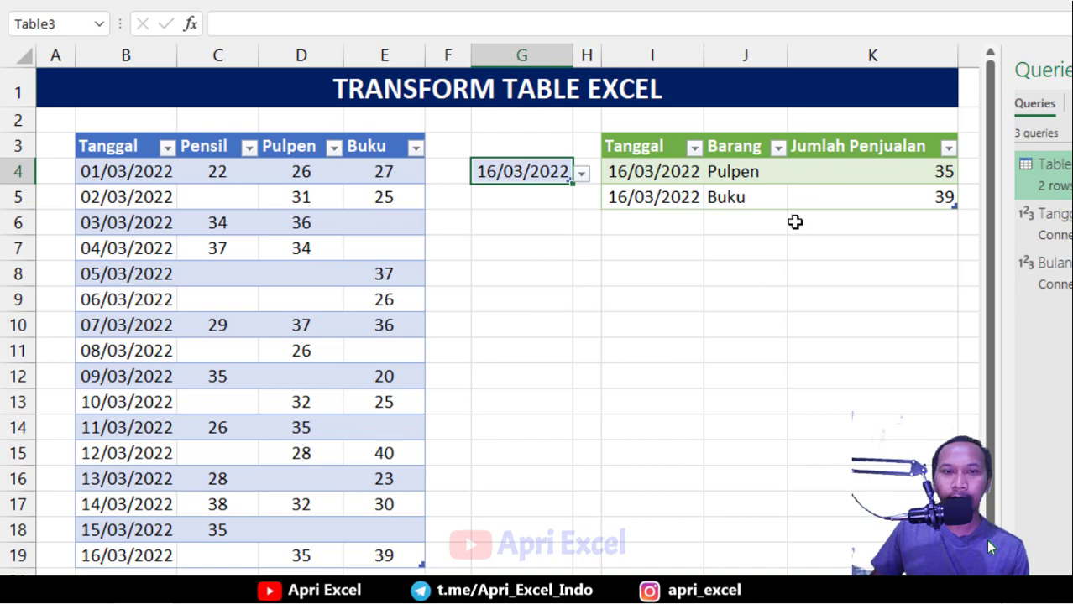
left_click(682, 224)
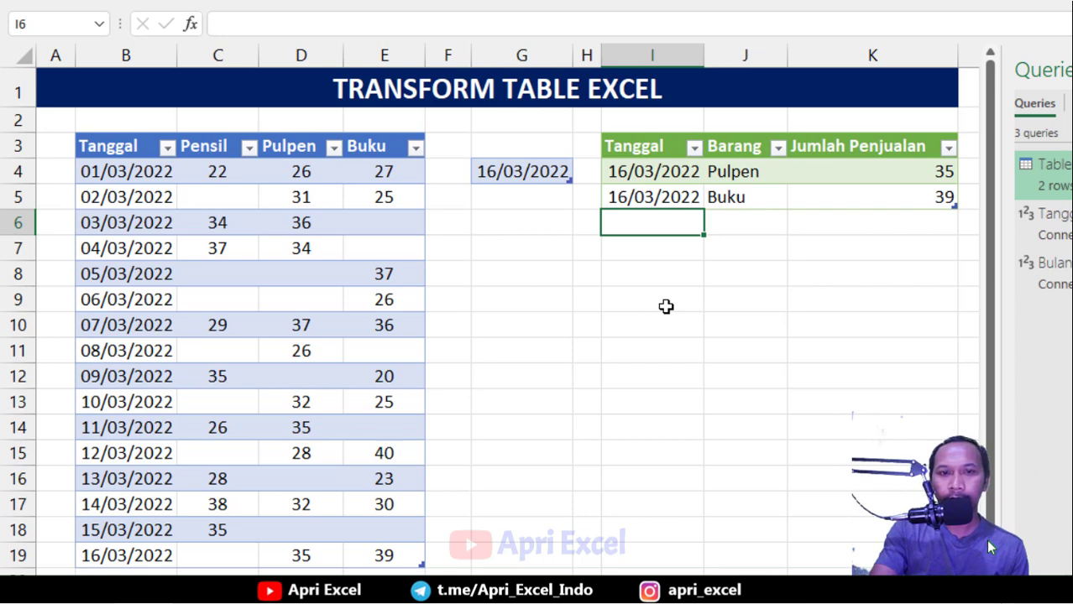
- Save the workbook as an Excel Macro-Enabled Workbook named Switch Table Excel 2.xlsm, declining to replace the existing Switch Table Excel.xlsm
key("F12")
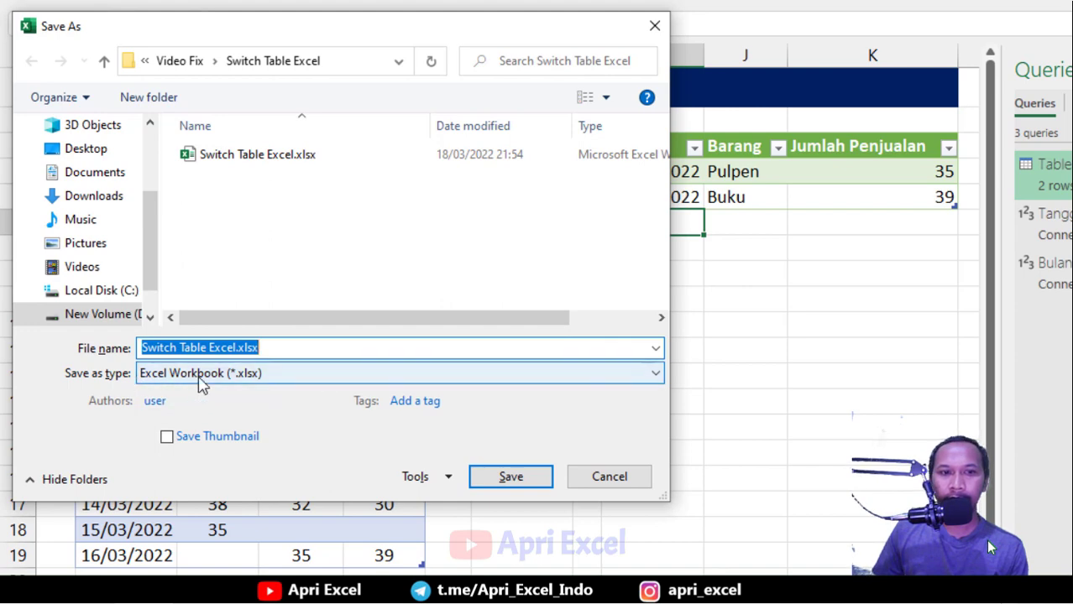
left_click(181, 374)
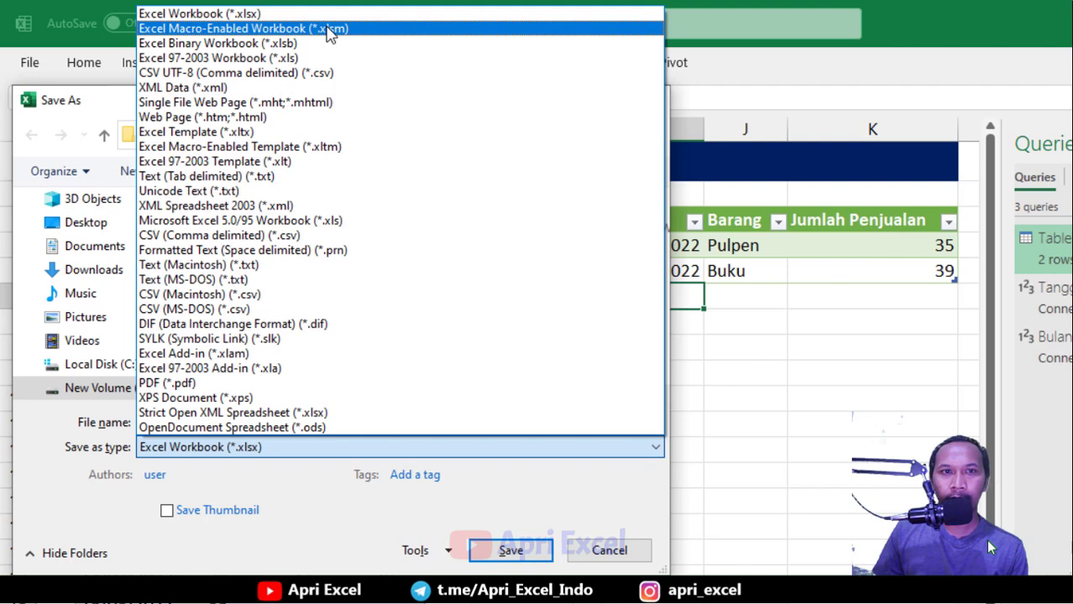
left_click(330, 32)
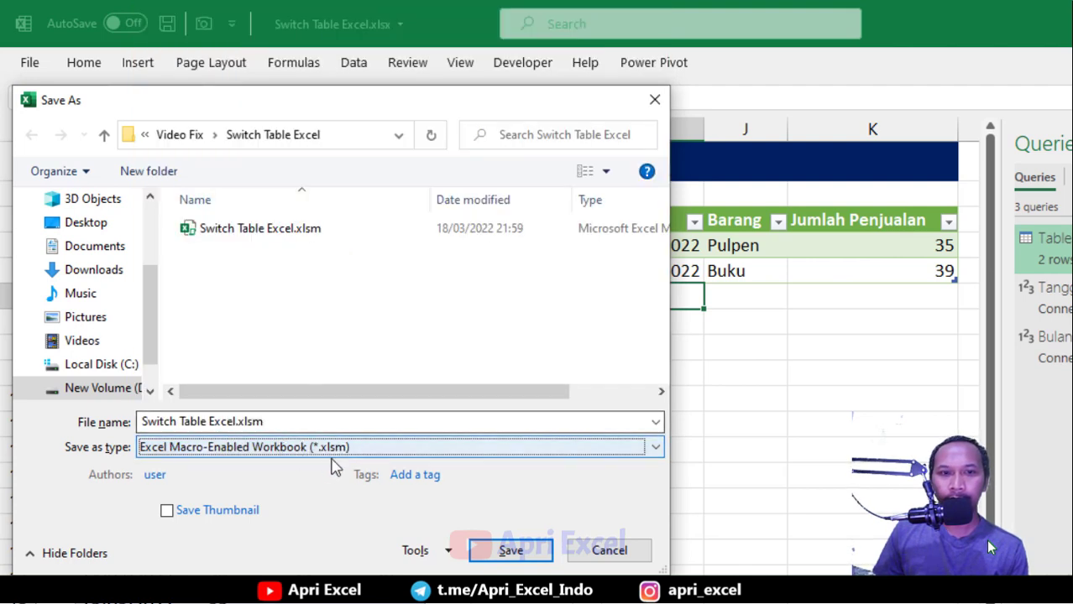
left_click(512, 552)
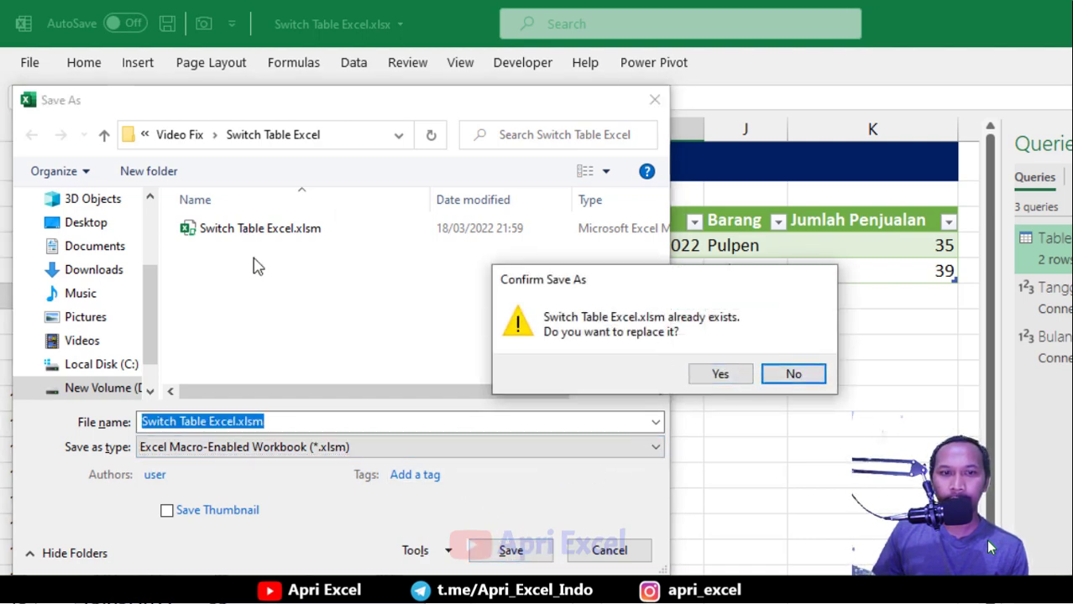
left_click(791, 377)
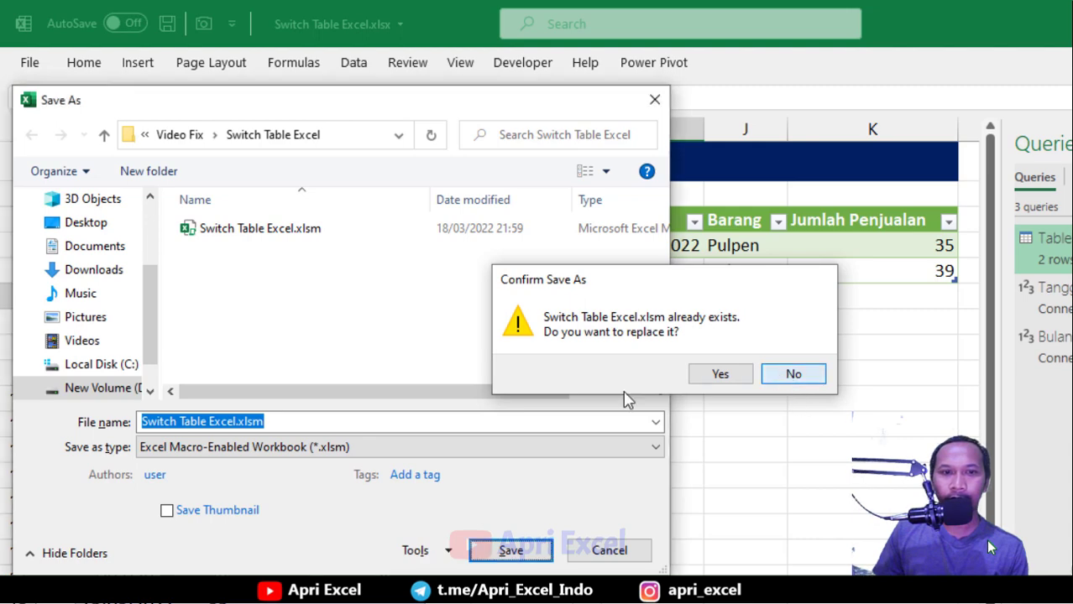
left_click(244, 425)
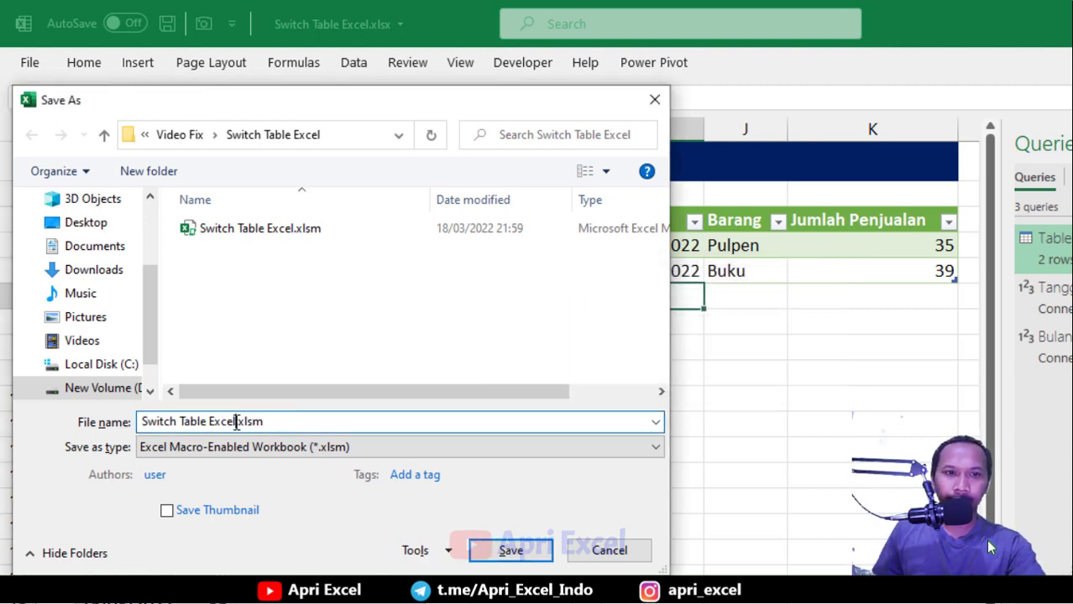
type("2")
left_click(511, 551)
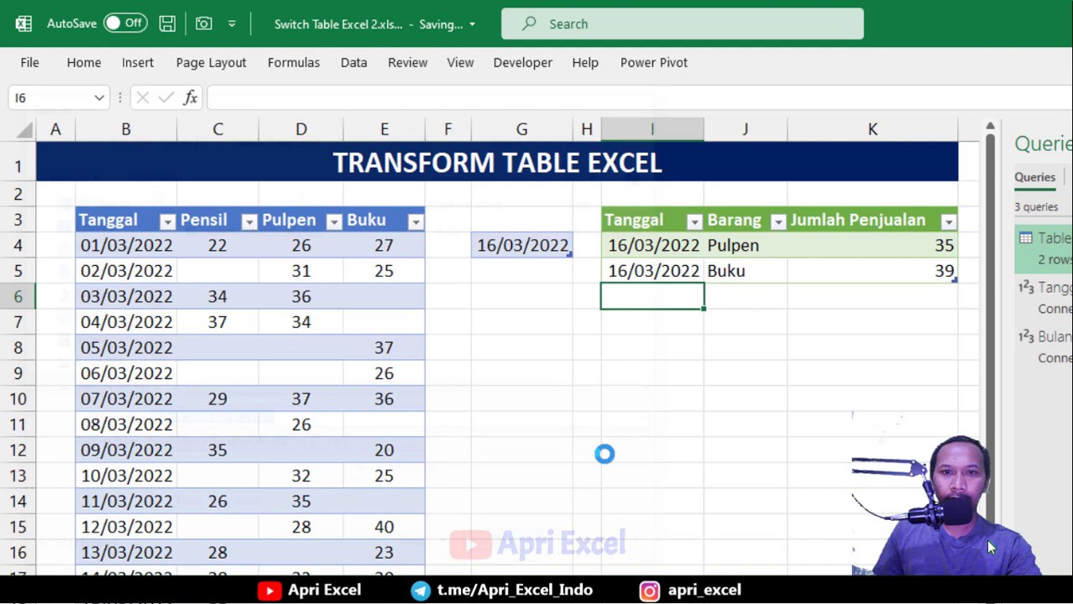
- Select the date dropdown cell G4 between the source table and the green output table
left_click(622, 349)
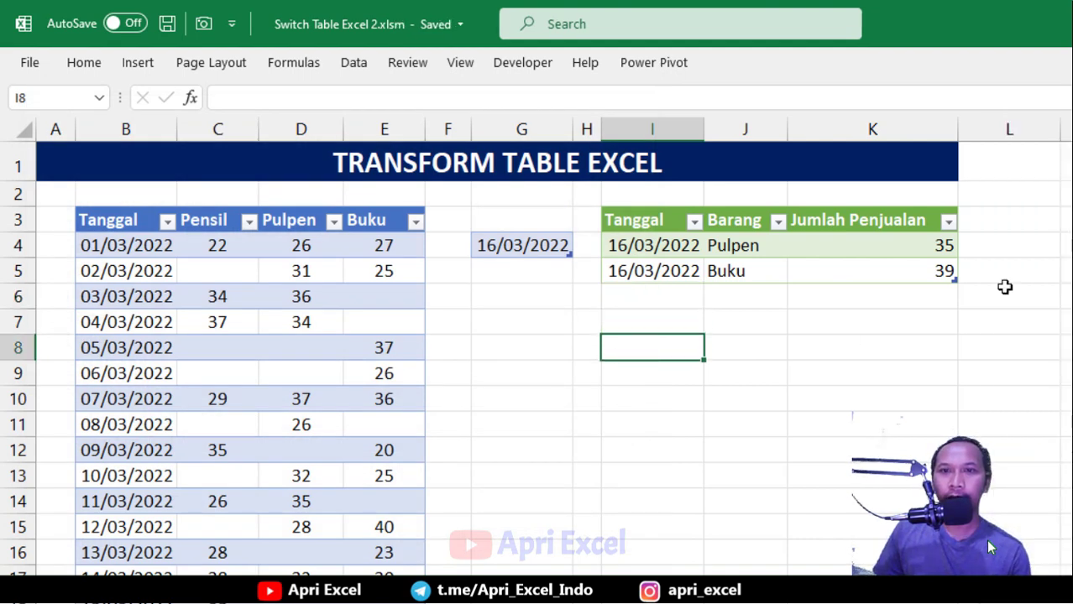
left_click(625, 302)
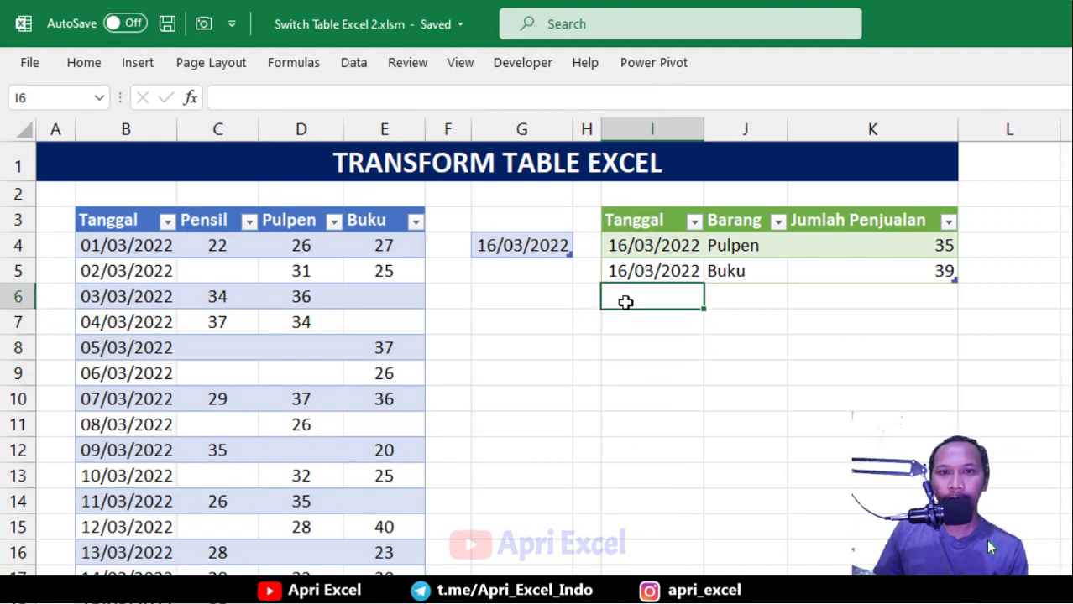
left_click(541, 241)
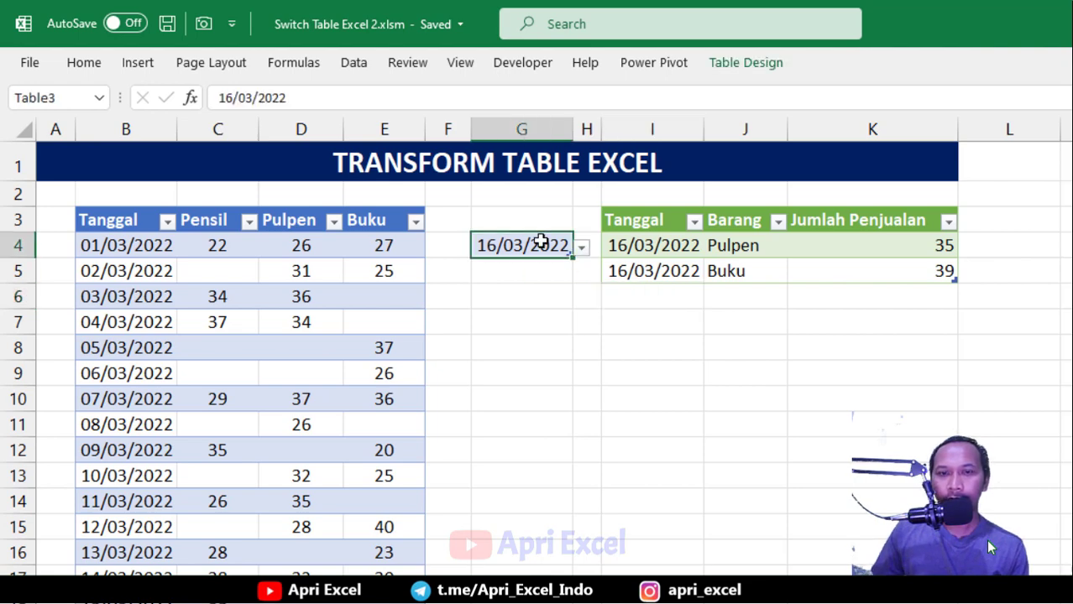